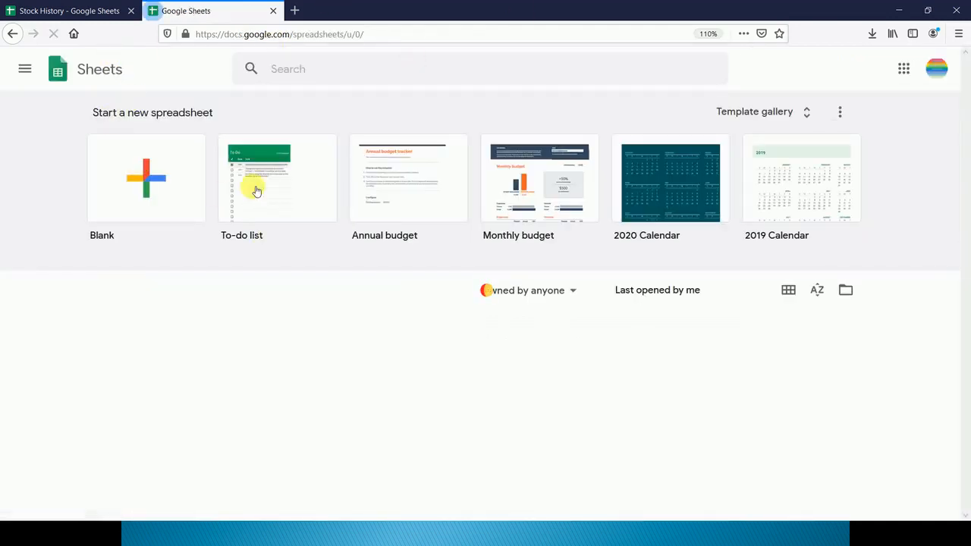
- Switch to the Stock History spreadsheet and select the GOOGLEFINANCE syntax line in B4
left_click(78, 13)
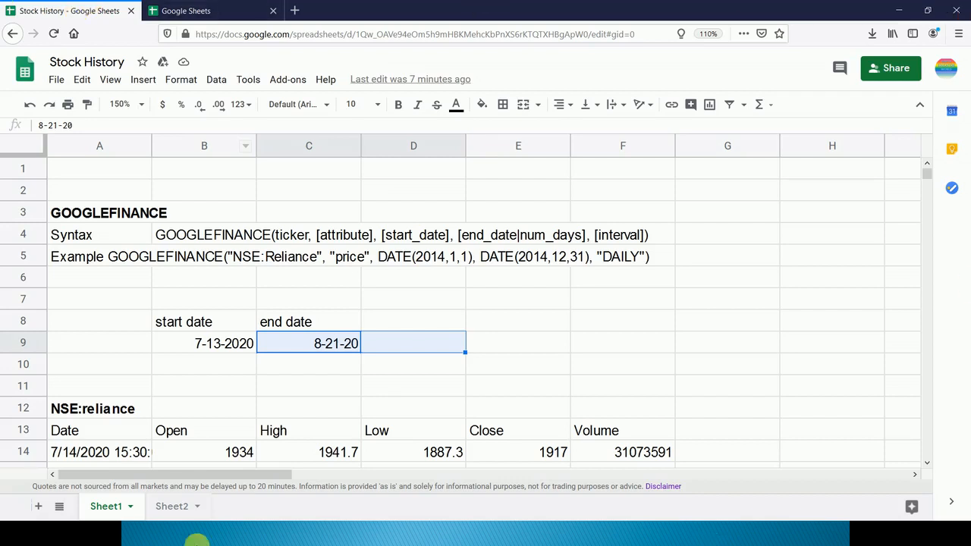
left_click(191, 241)
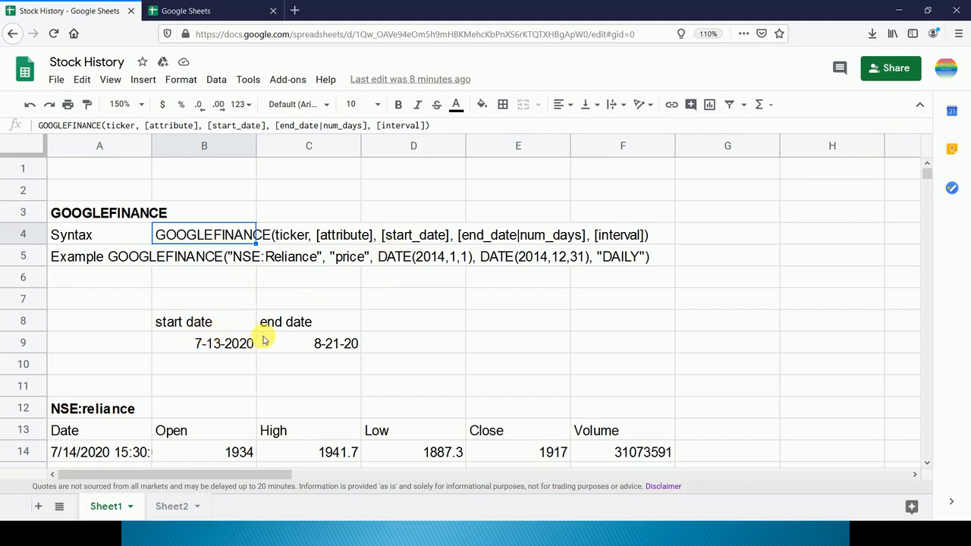
- Enter the date 07/13/2020 in B10, below the existing start date
left_click(244, 362)
type("0")
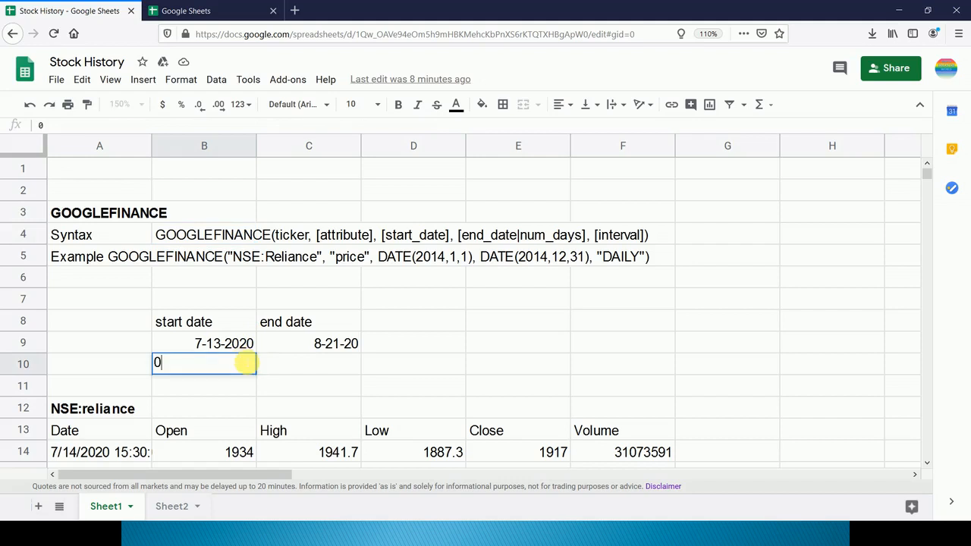
type("7/13/2020")
key("Return")
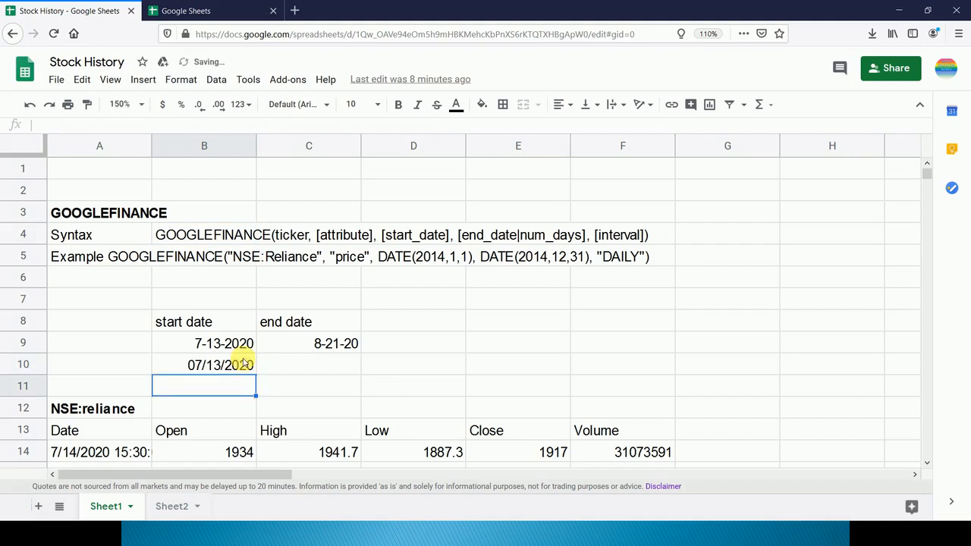
- Try the day-first date 13-7-2020 in B11 and clear that cell again
type("13-")
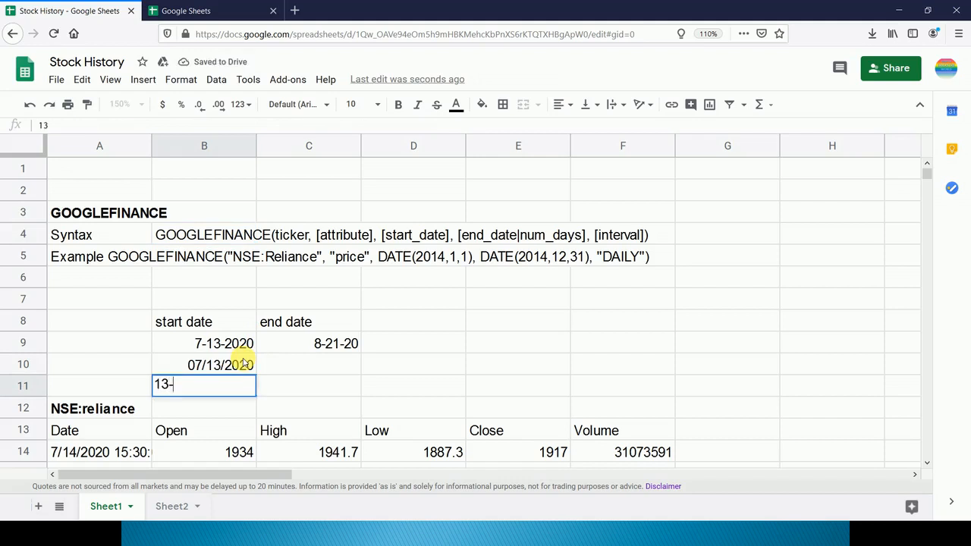
type("7-2002020")
key("Return")
key("Return")
key("Up")
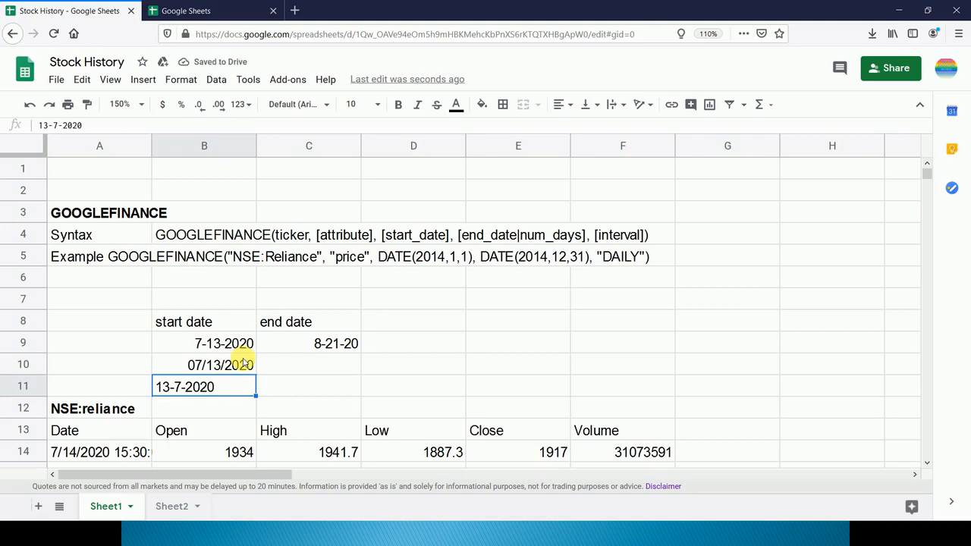
key("Delete")
key("Up")
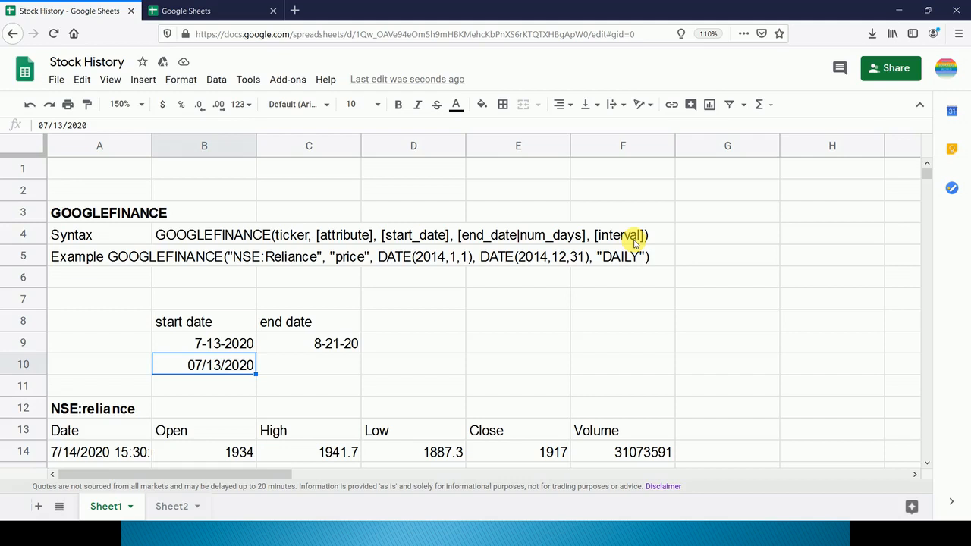
- Clear the slash-formatted sample date from B10
left_click(376, 366)
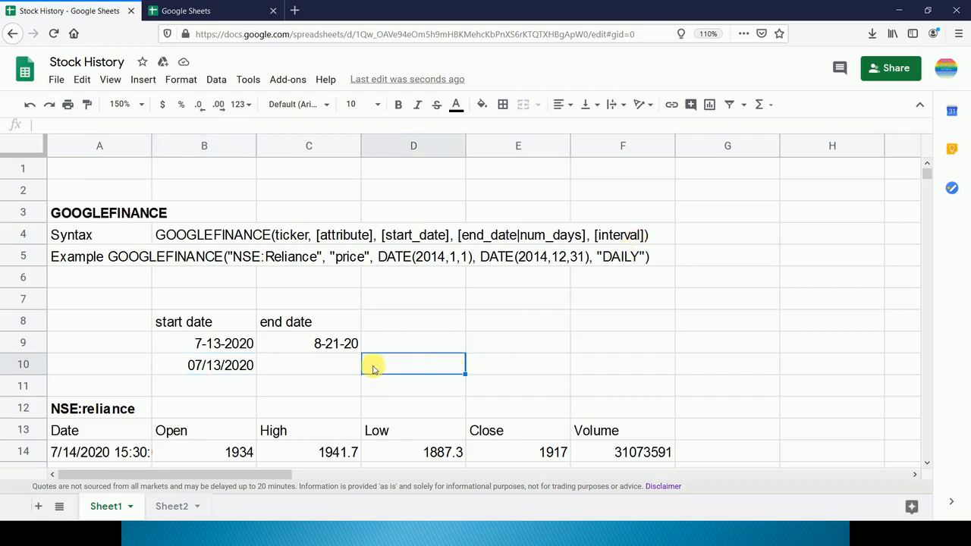
left_click(204, 366)
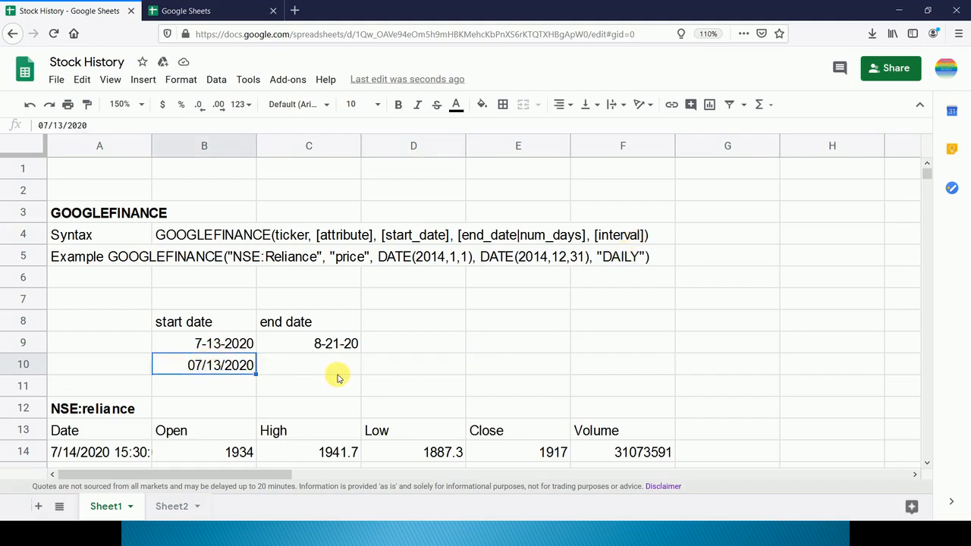
key("Delete")
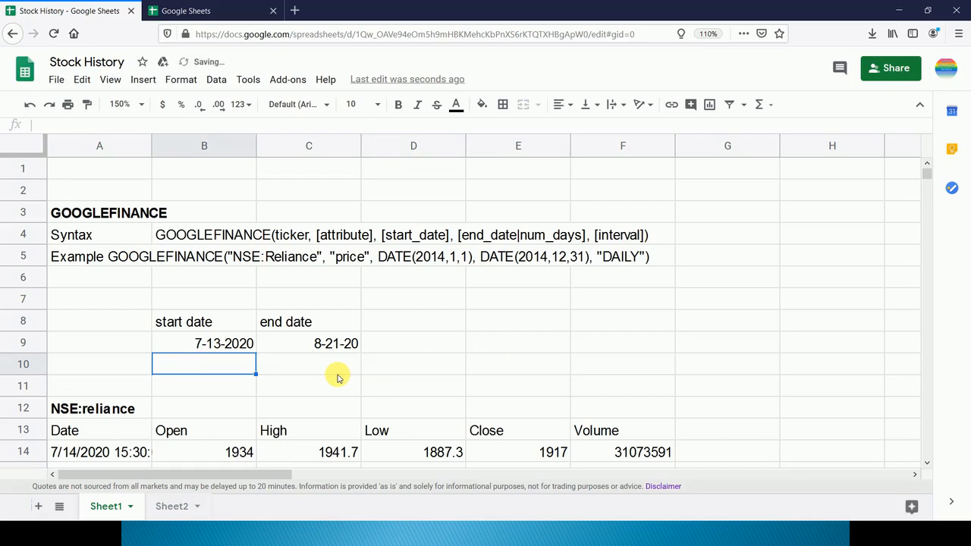
- Start a formula in E18, beside the "price" description, with =googlefinance("NSE as the beginning of the ticker argument
scroll(403, 365, "down", 3)
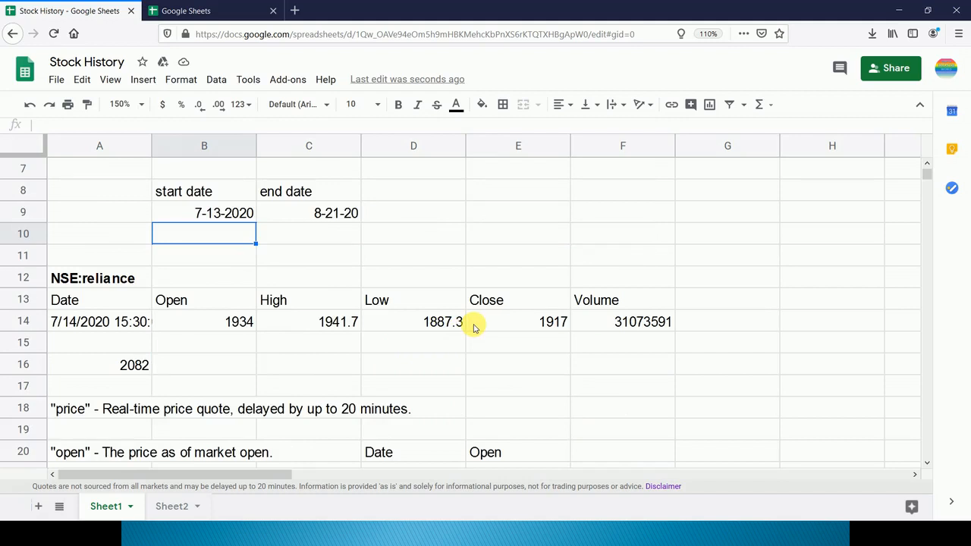
left_click(507, 407)
type("=")
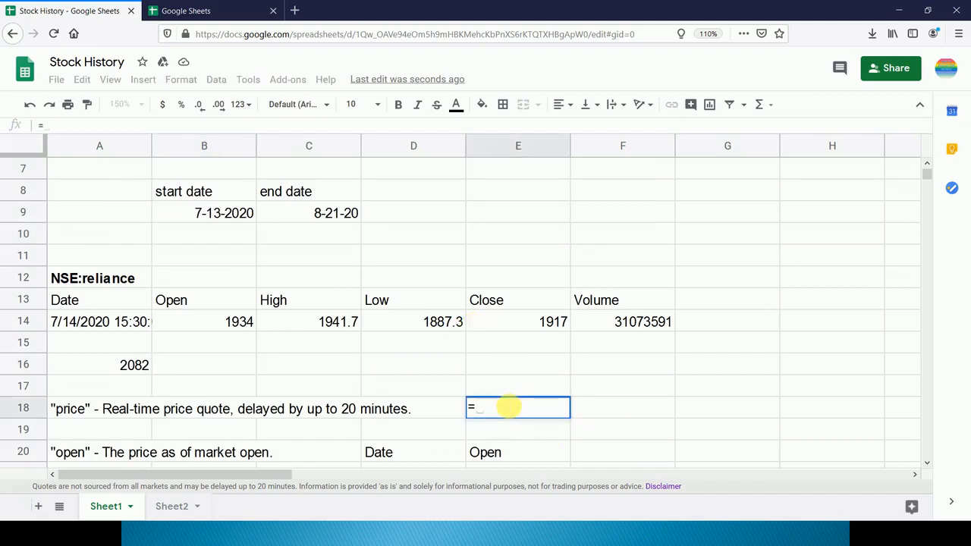
type("goog")
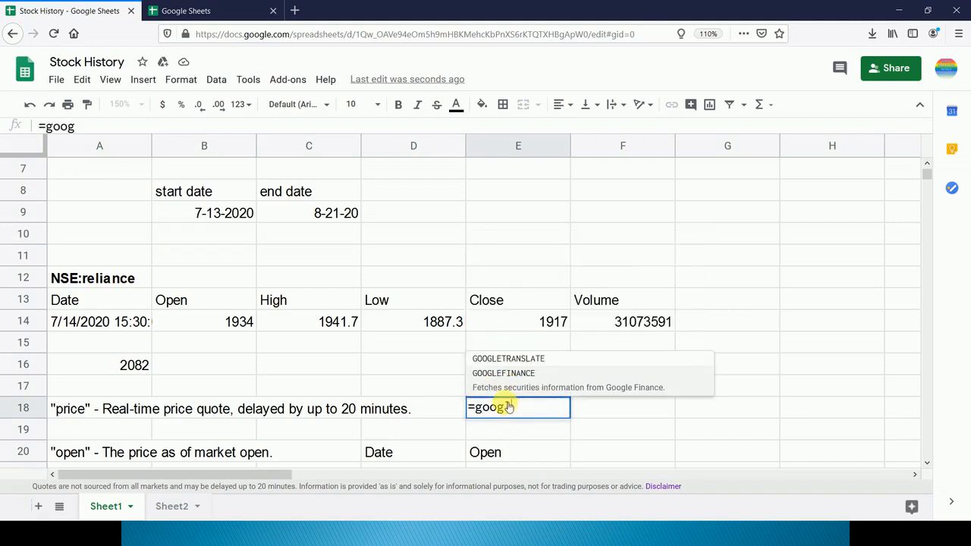
type("lefinance")
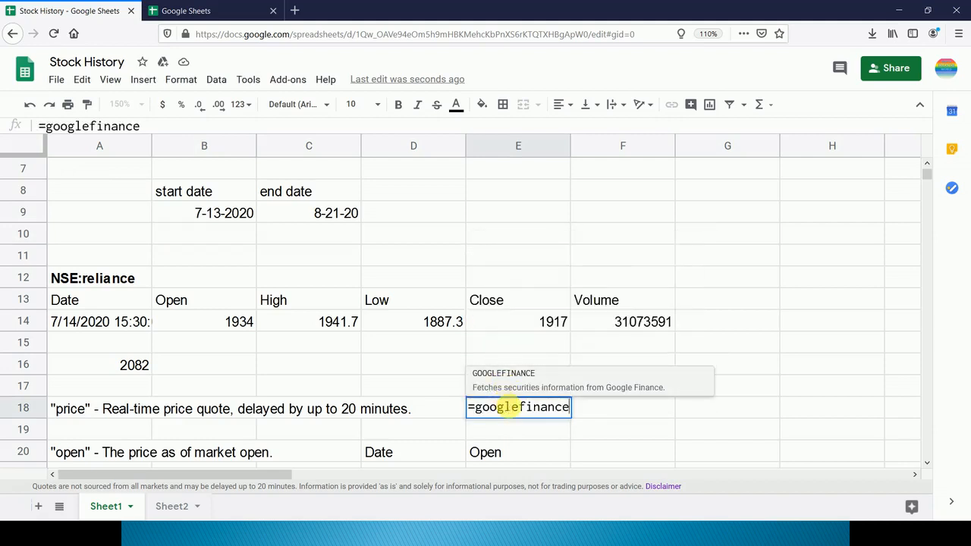
type("(")
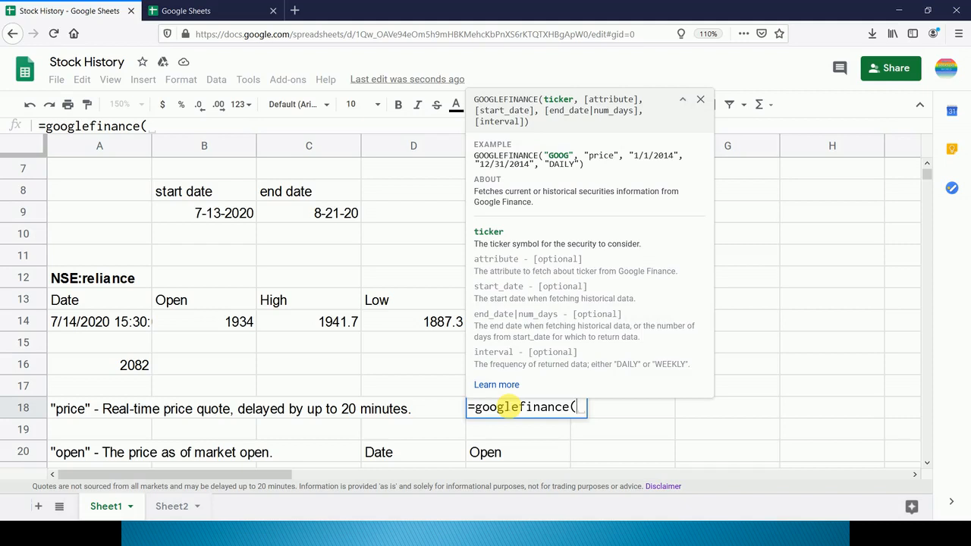
type("\"NSE")
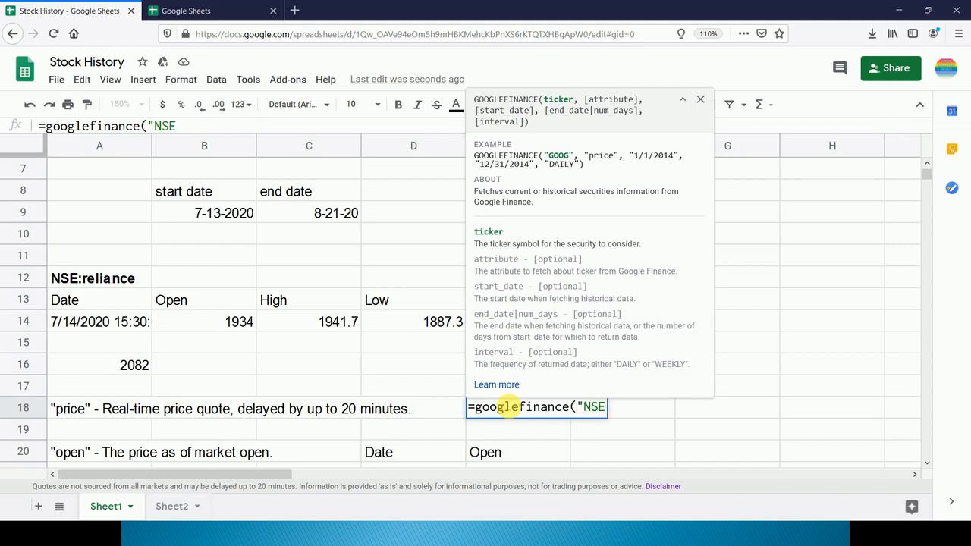
type("\"R")
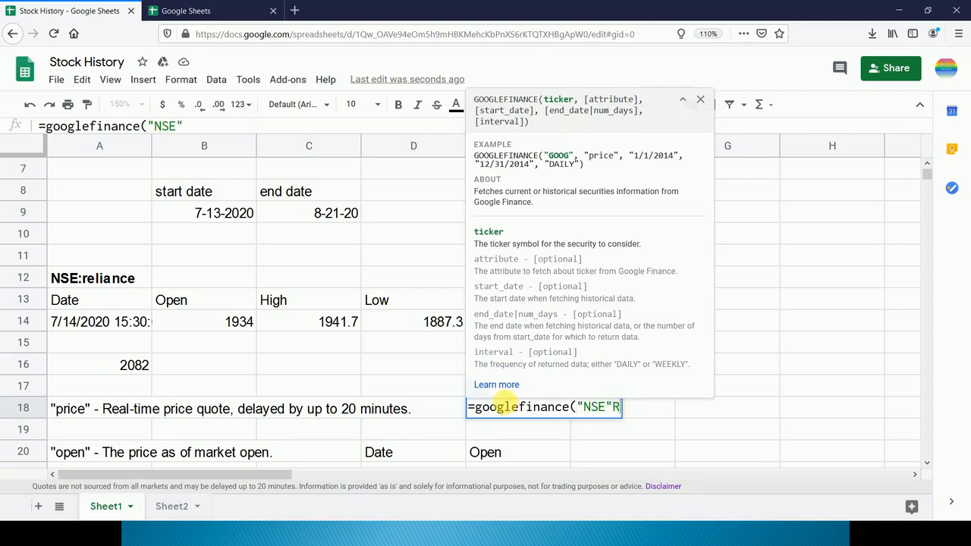
key("BackSpace")
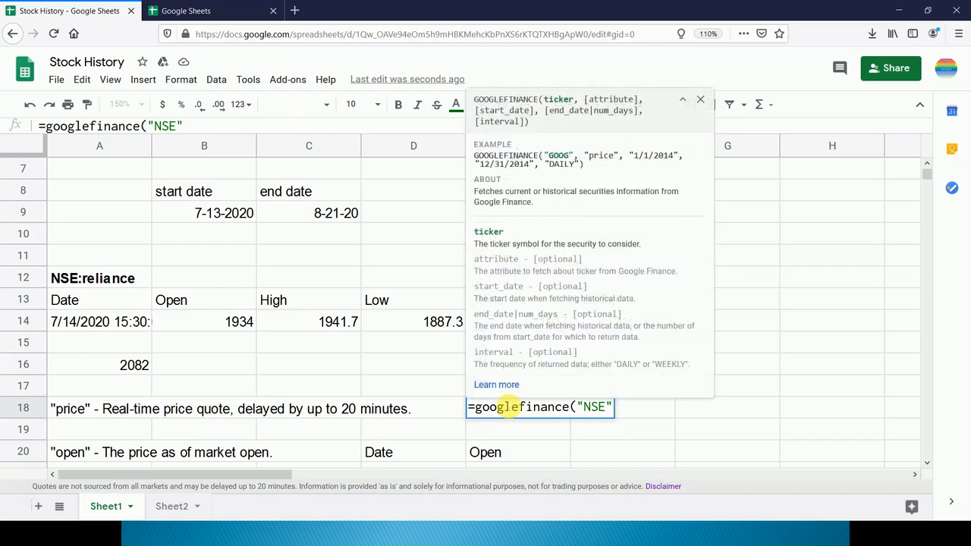
type(":Relianc")
type("e")
key("BackSpace")
key("BackSpace")
key("BackSpace")
key("BackSpace")
key("BackSpace")
key("BackSpace")
key("BackSpace")
key("BackSpace")
key("BackSpace")
key("BackSpace")
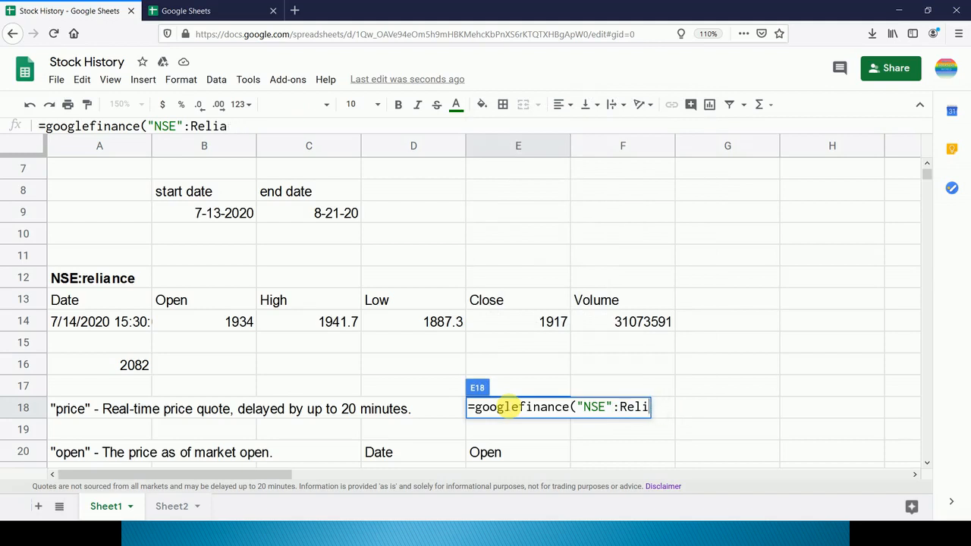
- Complete the E18 formula's ticker as "NSE:Reliance" and add "price" as the attribute
type(":")
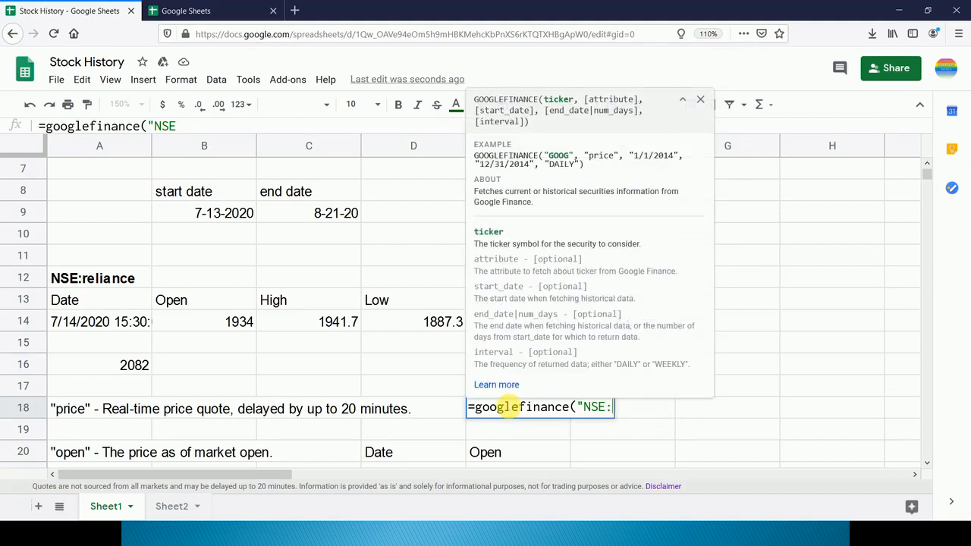
type("Reliance")
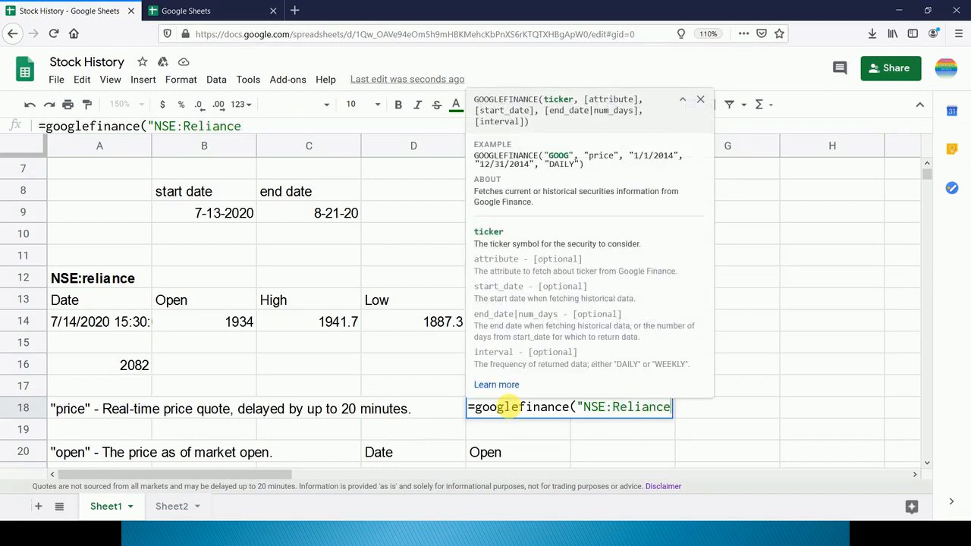
type("\"")
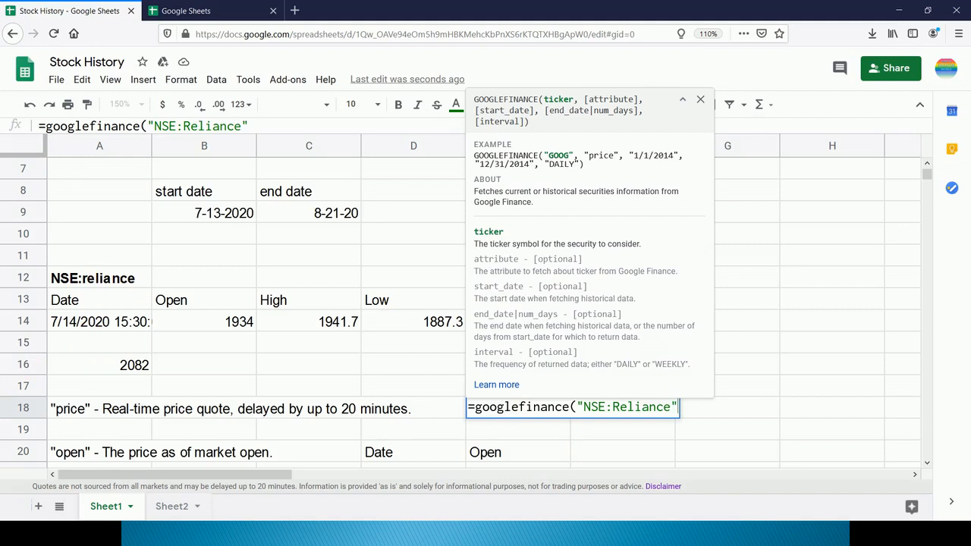
type(", ")
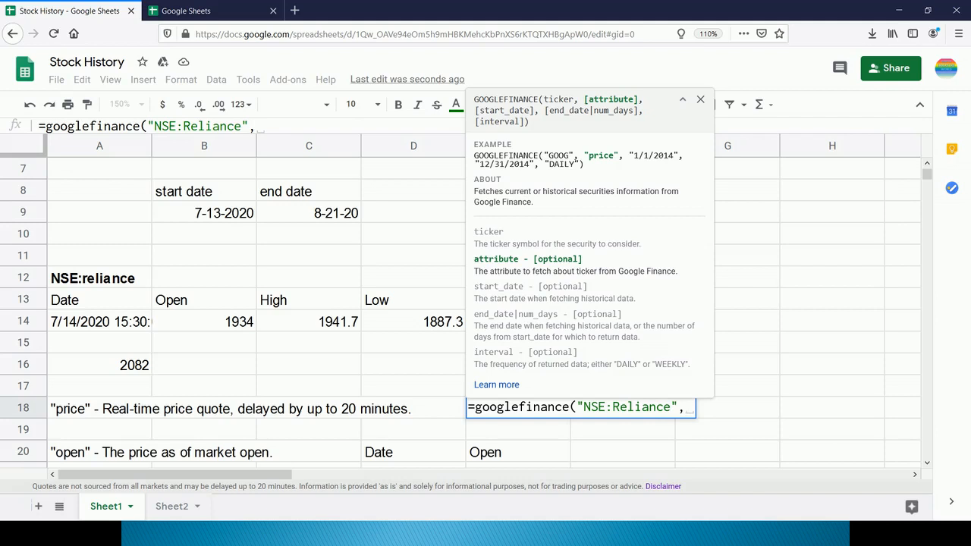
type("\"price\",")
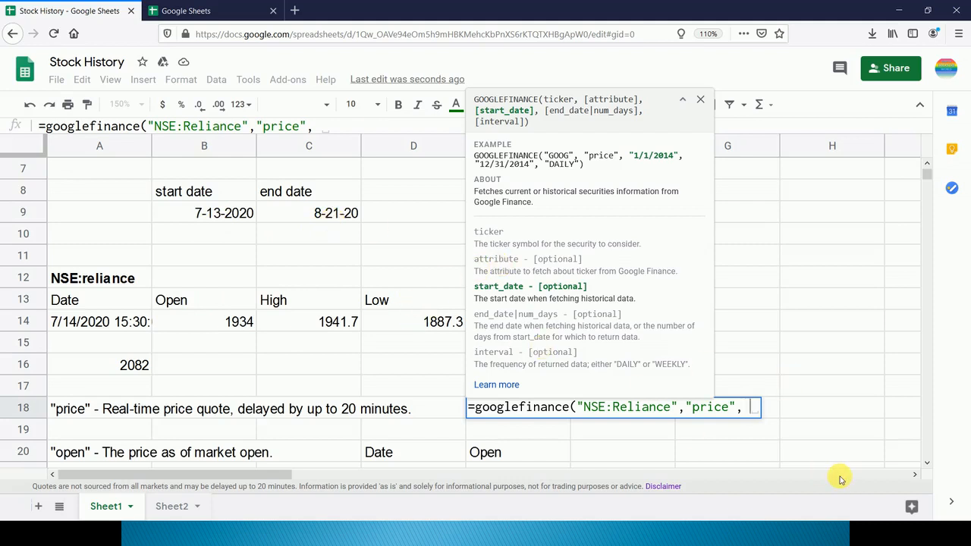
- Add "07/13/2020" as the start date argument of the E18 formula
type("\"")
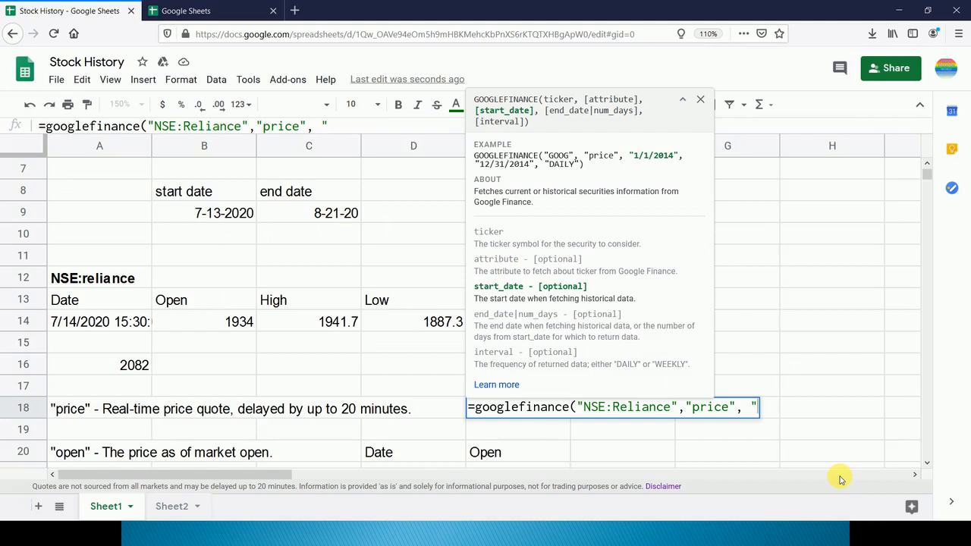
type("07/13/2")
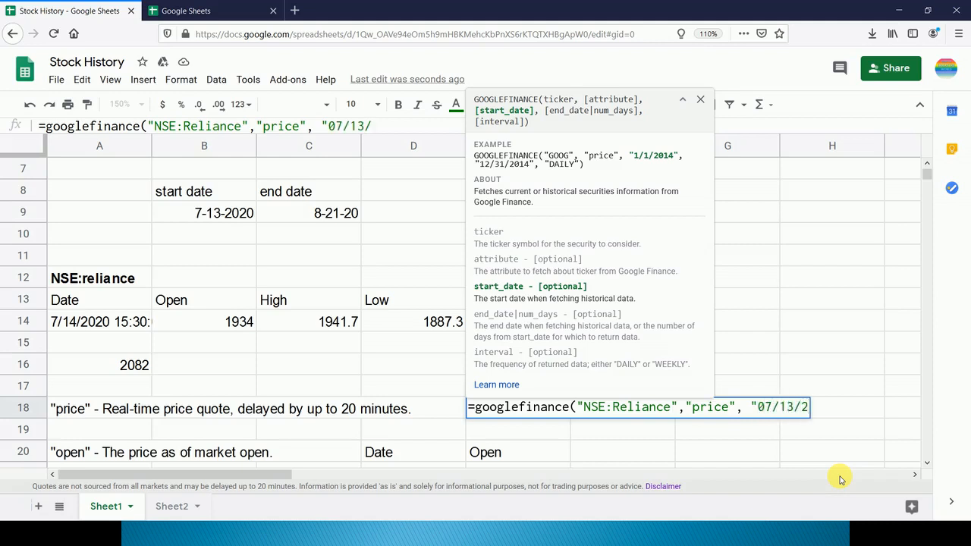
type("020\"")
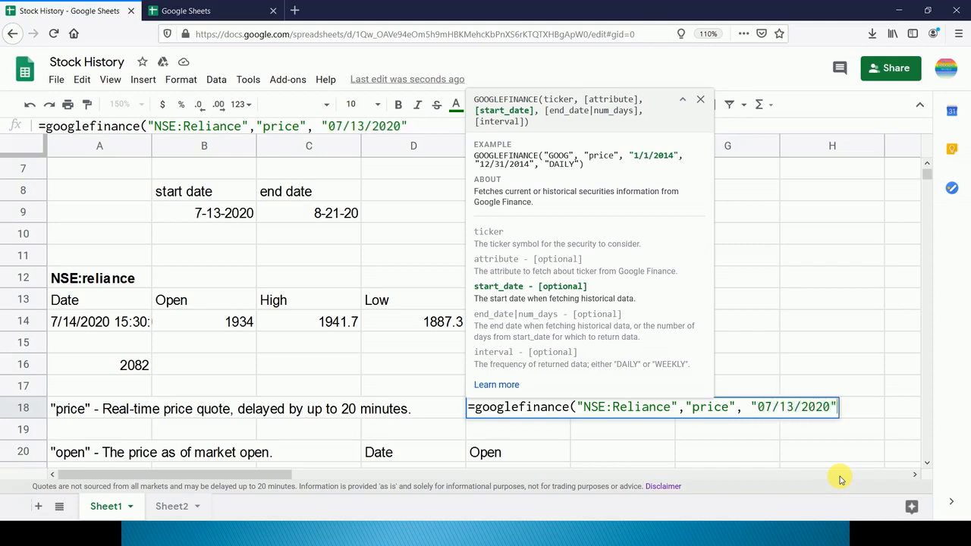
type(", ")
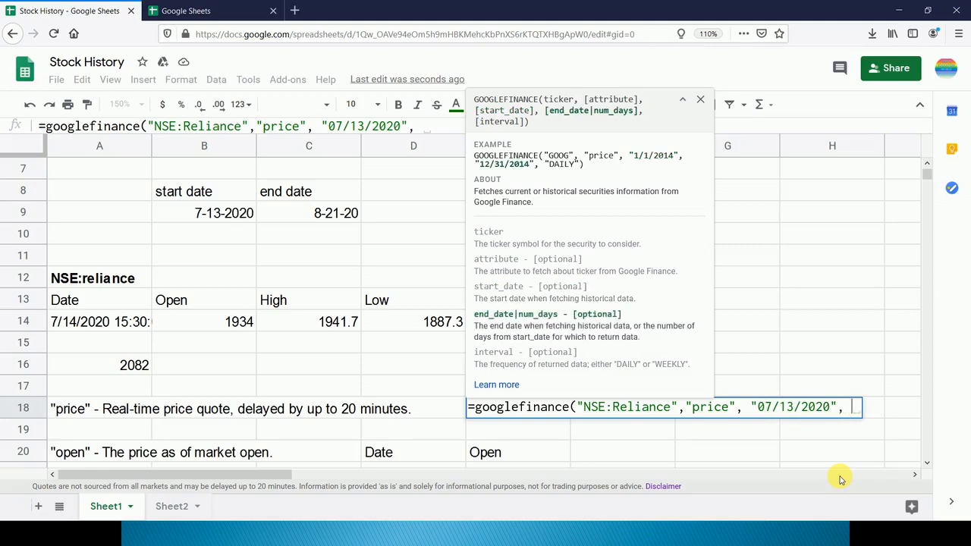
- Complete the E18 formula with "08/21/2020" as the end date and "daily" as the interval
type("\"")
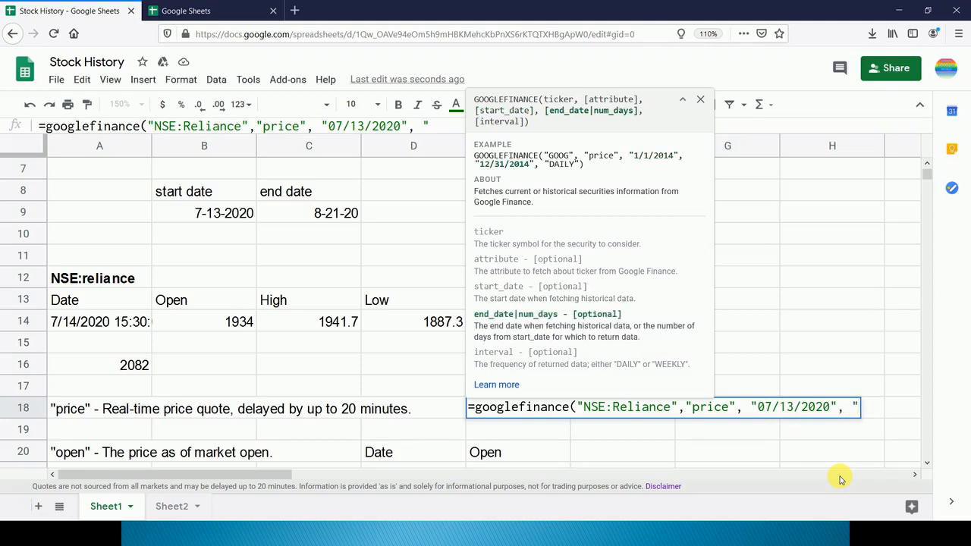
type("08/")
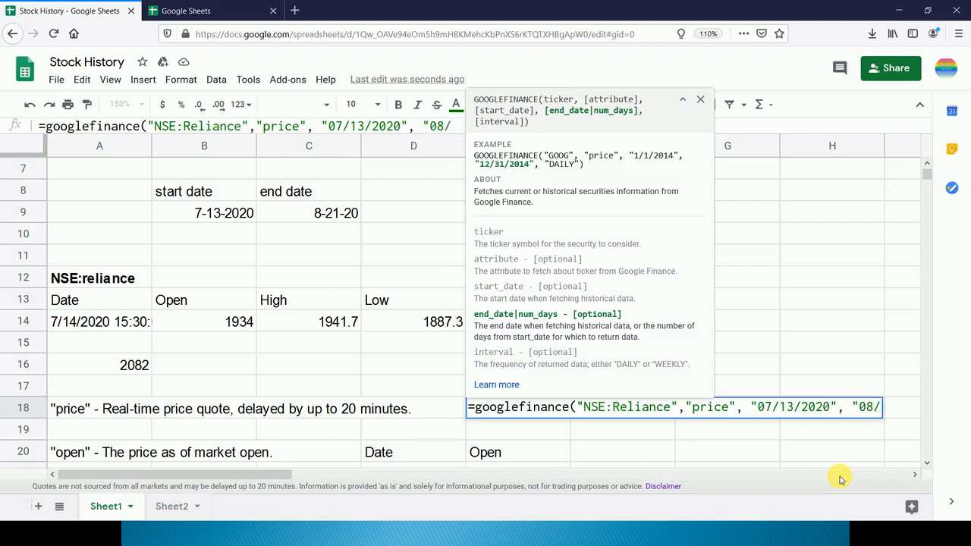
type("21/2020")
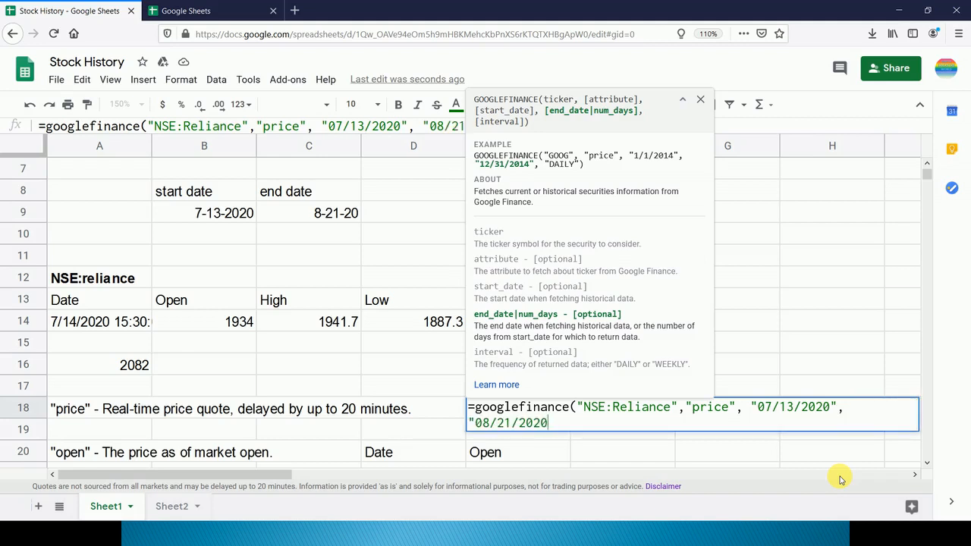
type("\"")
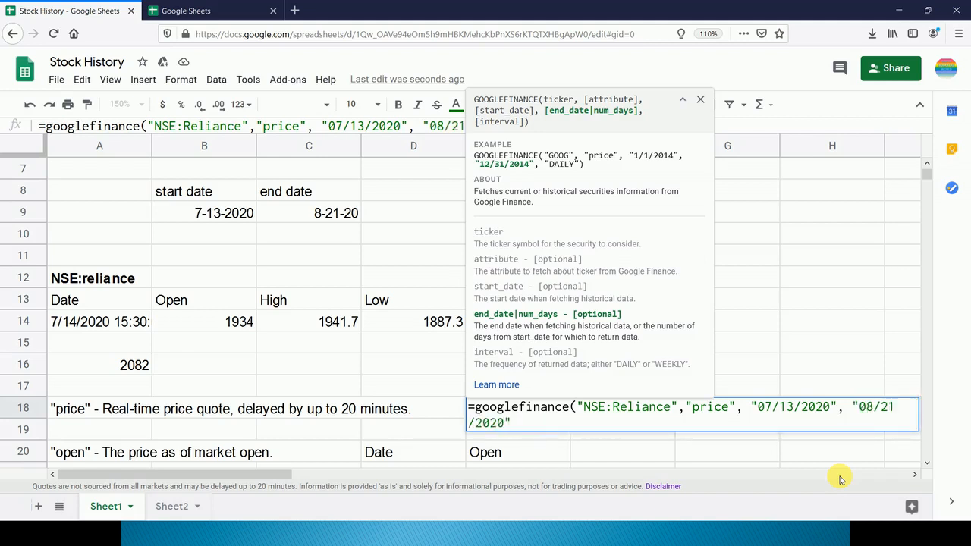
type(",")
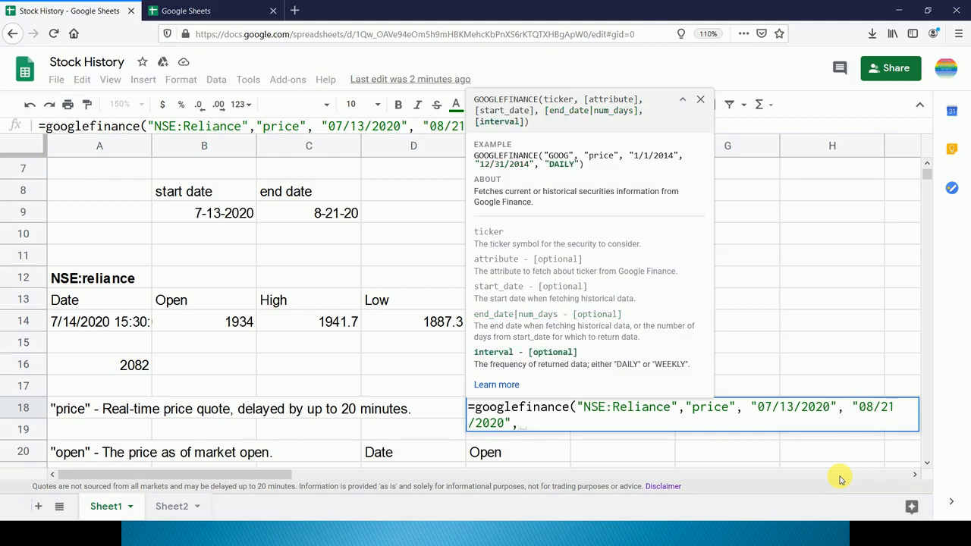
type("\"daily")
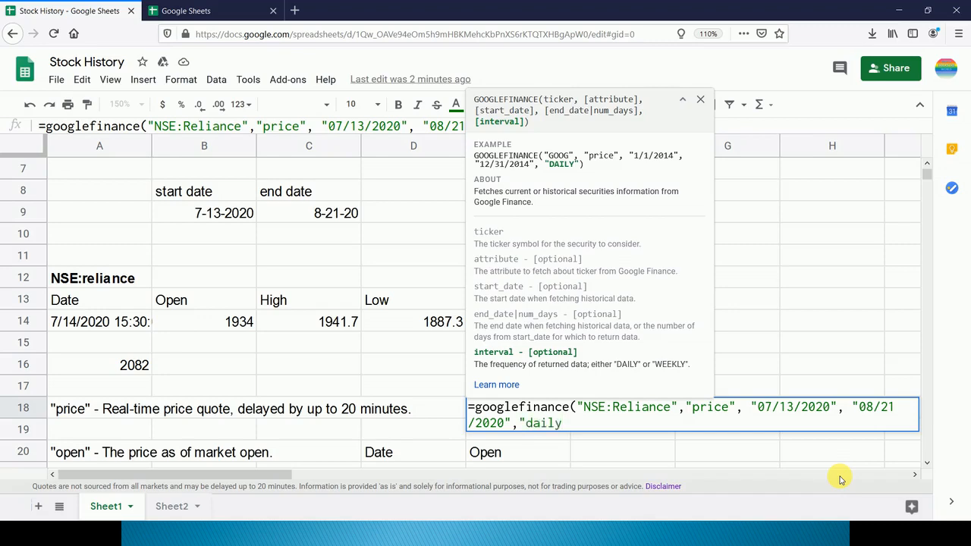
type("\")")
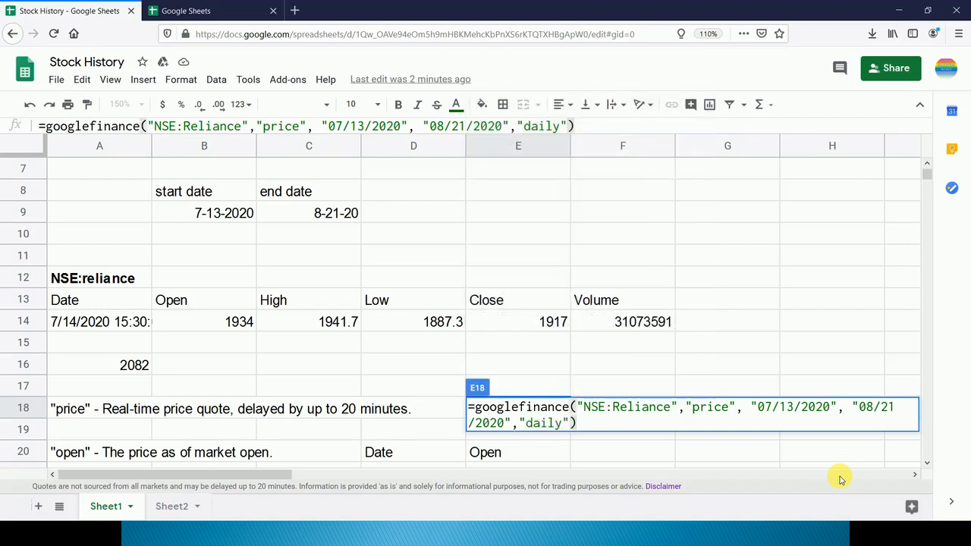
key("Return")
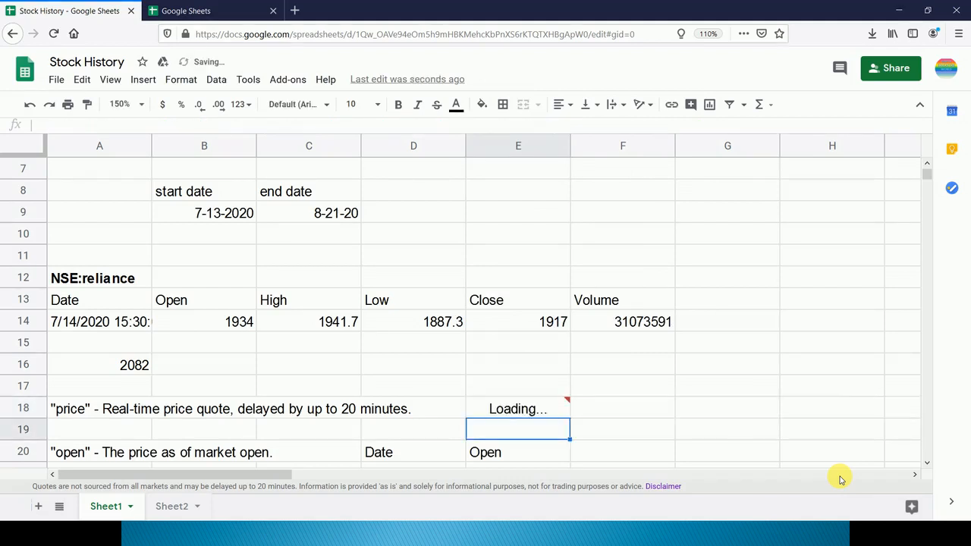
- Look through the upper part of the date and close price list returned below E18
key("Down")
key("Down")
key("Down")
key("Down")
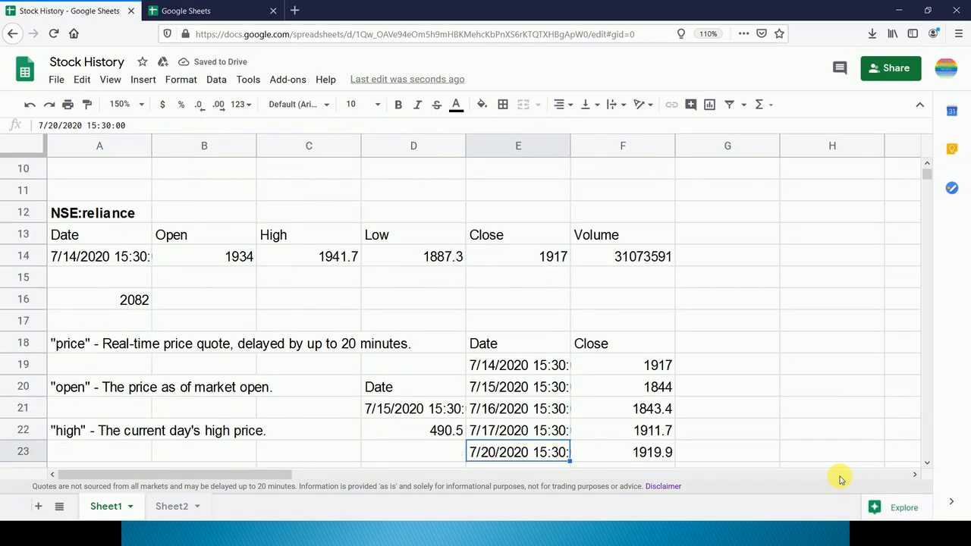
key("Down")
key("Down")
key("Down")
key("Down")
key("Down")
key("Down")
key("Down")
key("Down")
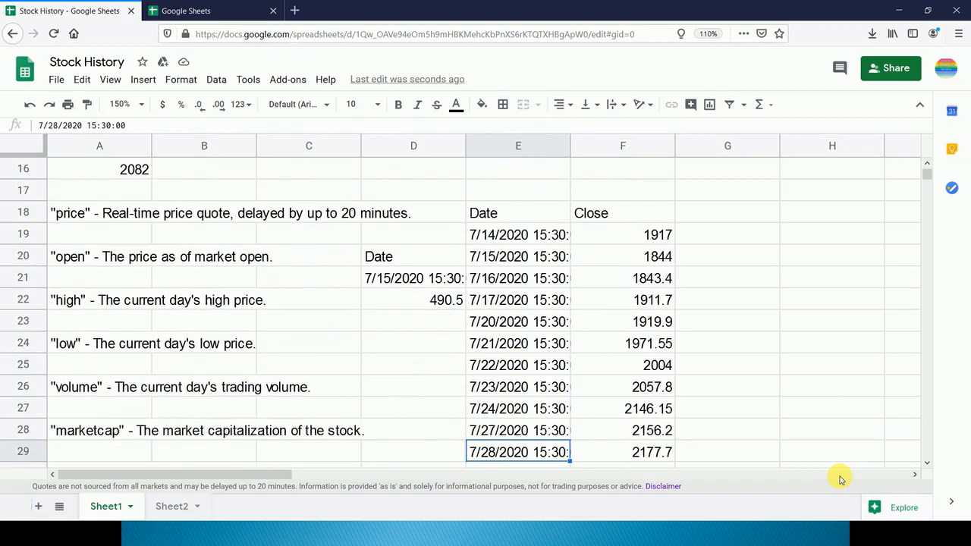
key("Down")
key("Up")
key("Up")
key("Up")
key("Up")
key("Up")
key("Up")
key("Up")
key("Up")
key("Up")
key("Up")
key("Up")
key("Up")
key("Up")
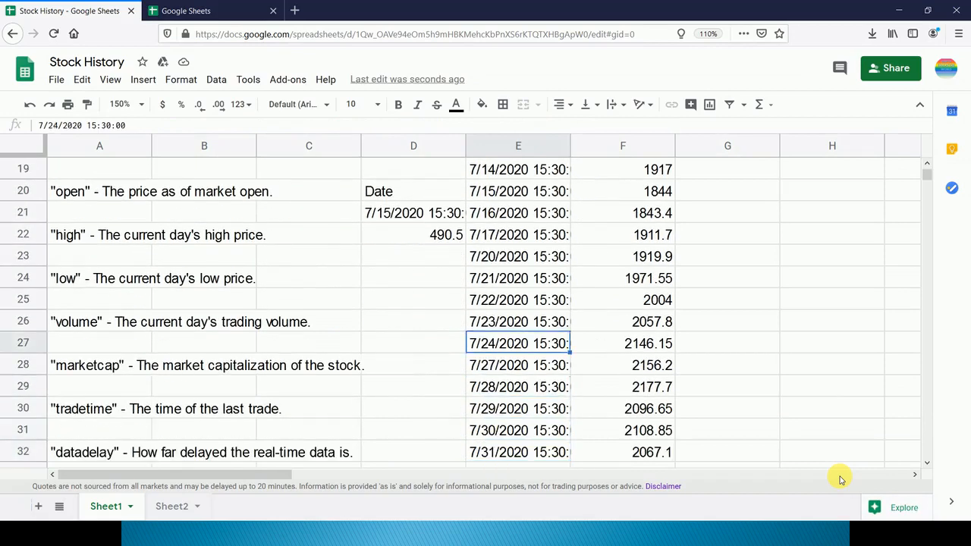
key("Up")
key("Up")
key("Up")
key("Up")
key("Up")
key("Up")
key("Up")
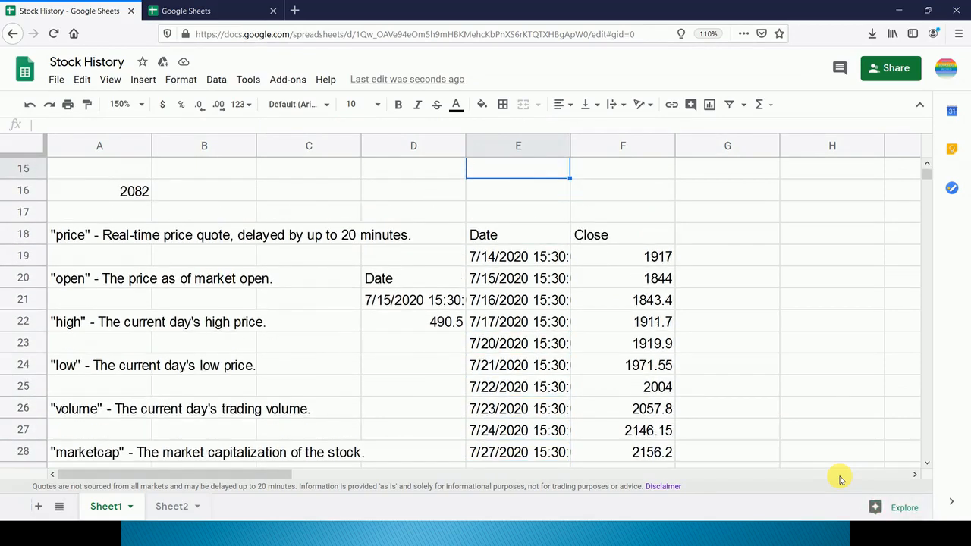
key("Up")
key("Up")
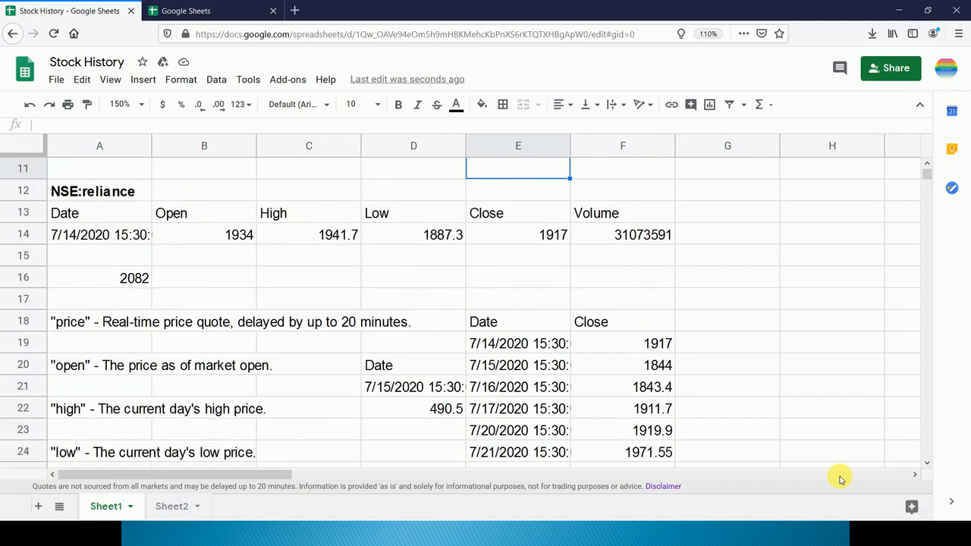
- Examine the returned price history from its first date through to its last row
key("Down")
key("Down")
key("Down")
key("Down")
key("Down")
key("Down")
key("Down")
key("Down")
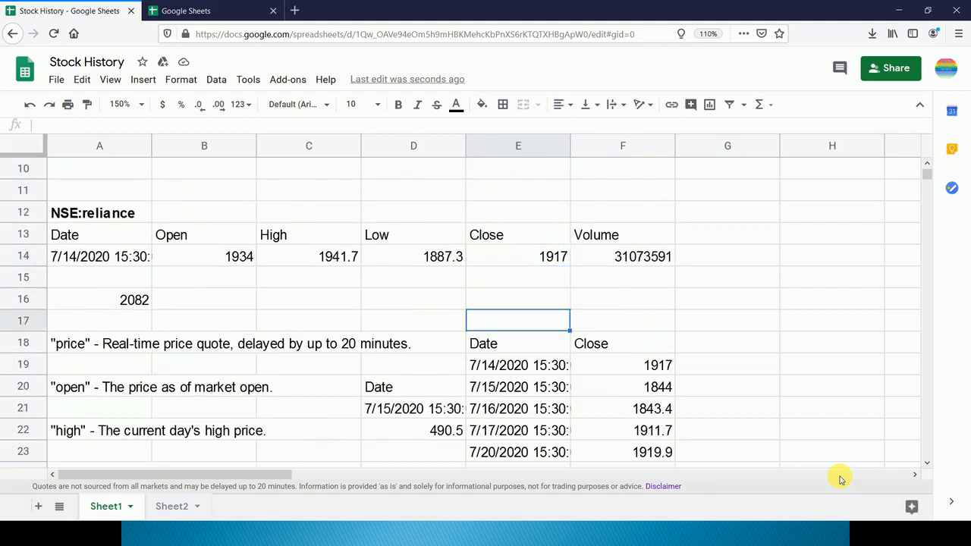
key("Down")
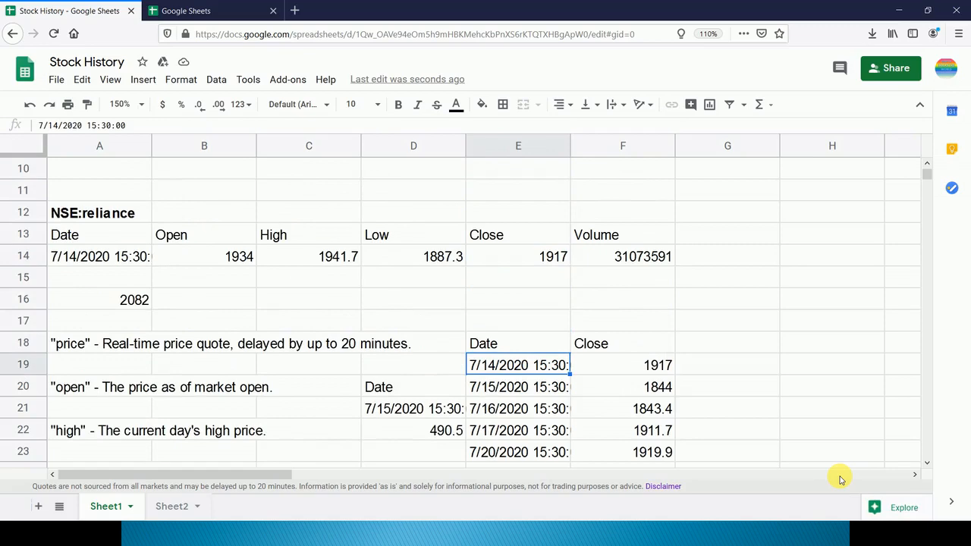
key("Down")
key("Down")
key("Down")
key("Down")
key("Down")
key("Down")
key("Down")
key("Down")
key("Down")
key("Down")
key("Down")
key("Down")
key("Down")
key("Down")
key("Down")
key("Down")
key("Down")
key("Down")
key("Down")
key("Down")
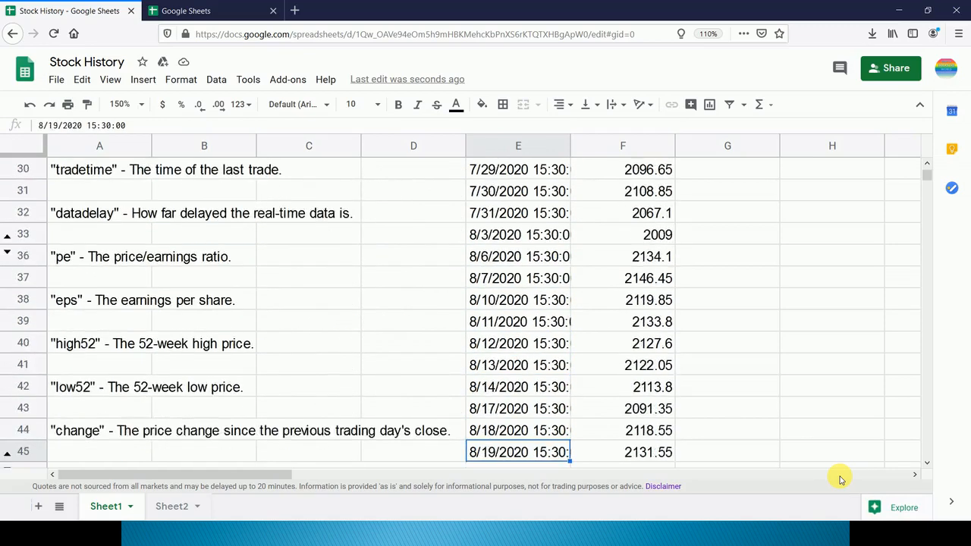
key("Down")
key("Down")
key("Down")
key("Down")
key("Down")
key("Down")
key("Down")
key("Up")
key("Up")
key("Up")
key("Up")
key("Up")
key("Up")
key("Up")
key("Up")
key("Up")
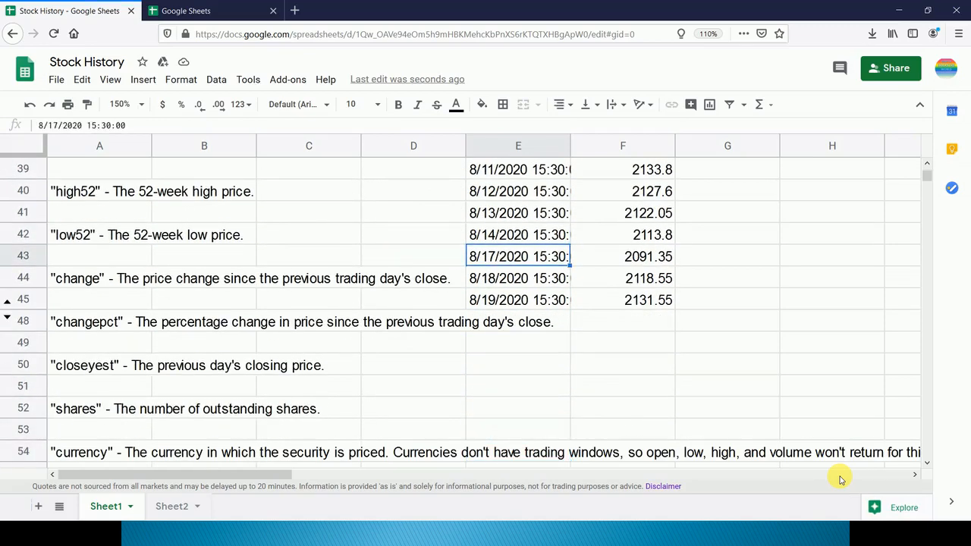
key("Down")
key("Down")
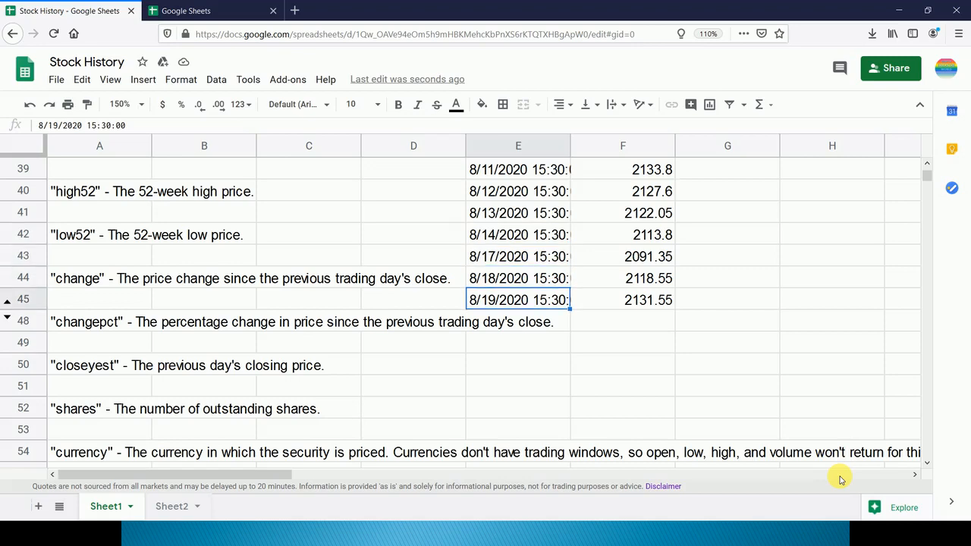
- Rewrite the E18 formula as =googlefinance with cell A12 as the ticker and "price" as the attribute
key("ctrl+Up")
key("Up")
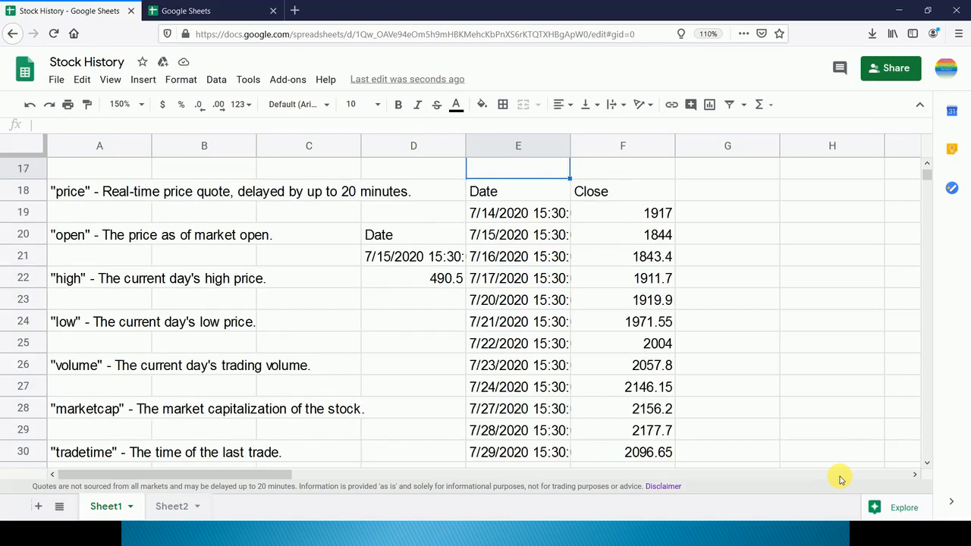
key("Down")
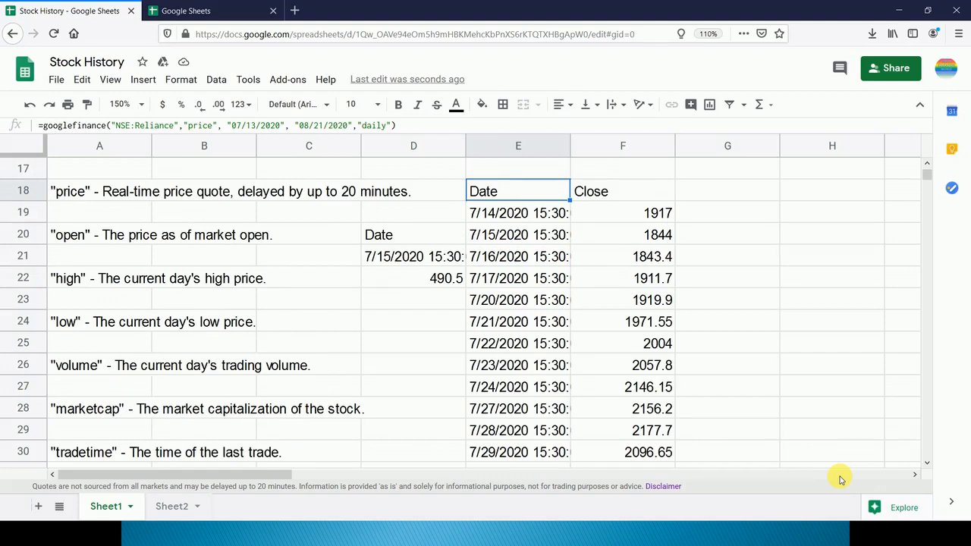
type("=")
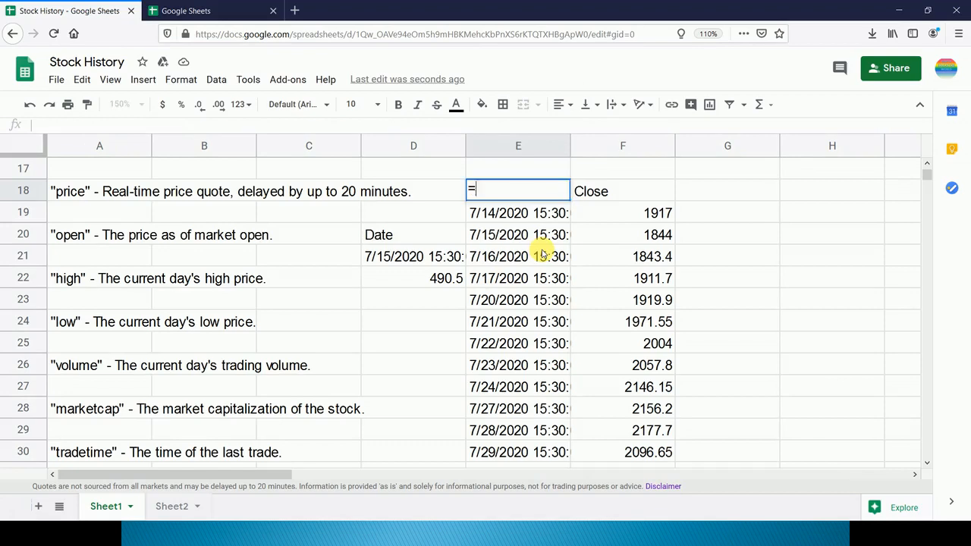
type("googlefinance")
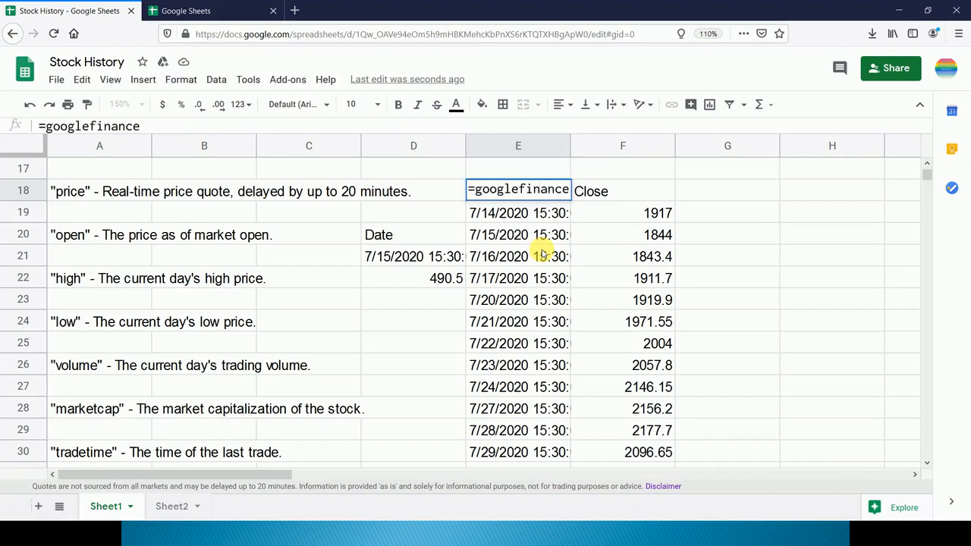
type("(")
scroll(294, 312, "up", 1)
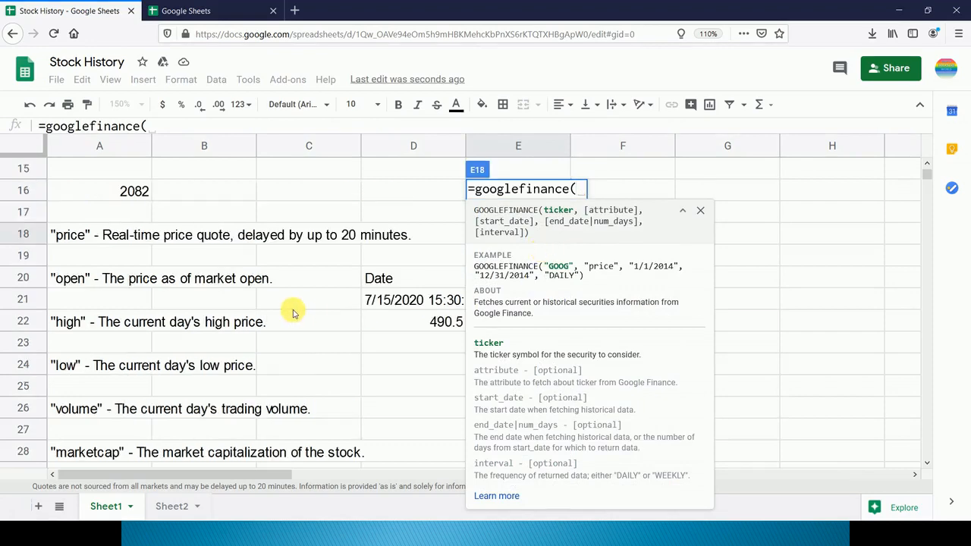
scroll(295, 313, "up", 1)
scroll(294, 312, "up", 2)
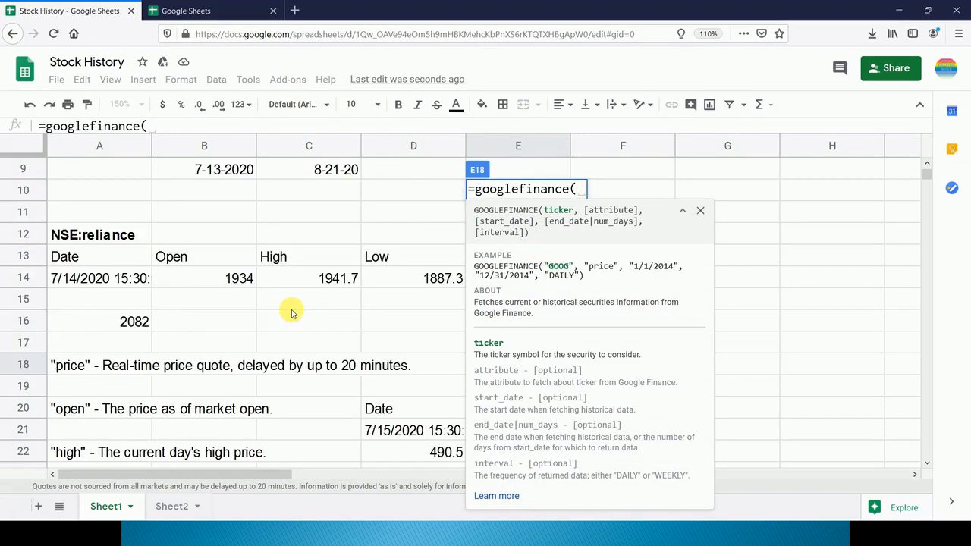
left_click(101, 235)
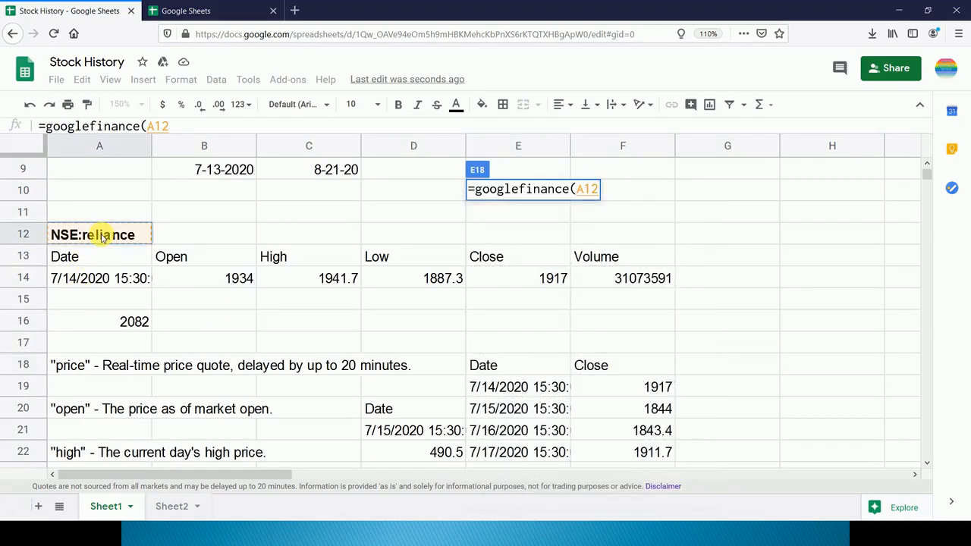
type(", ")
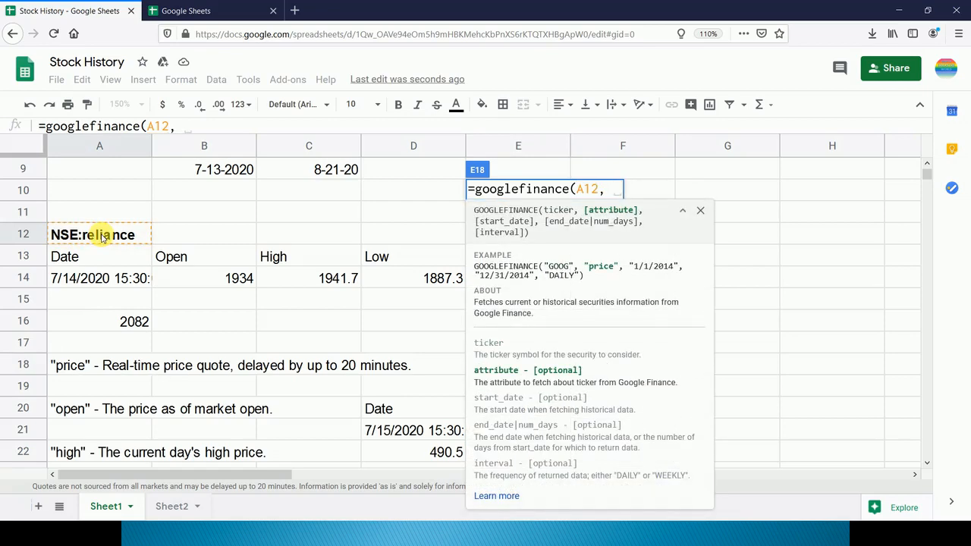
type("\"price")
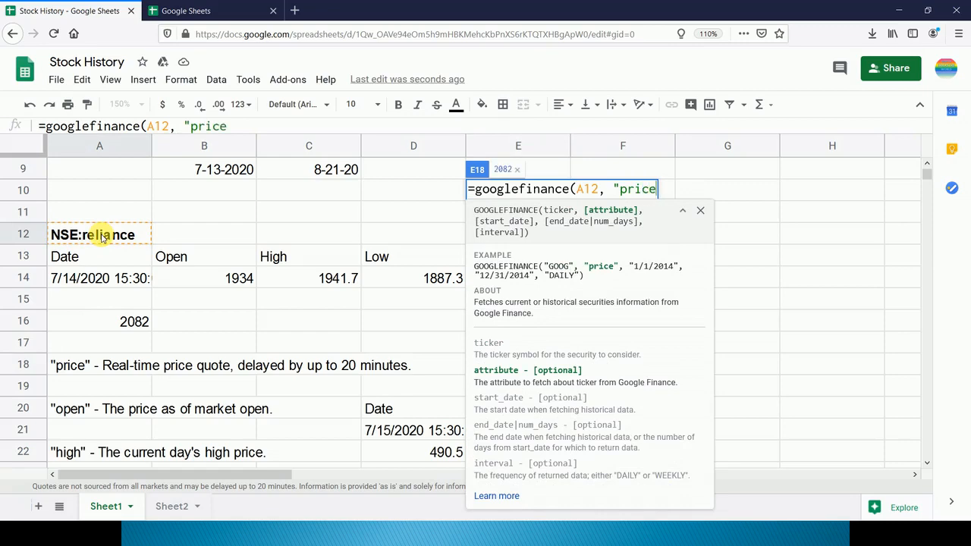
type("\",")
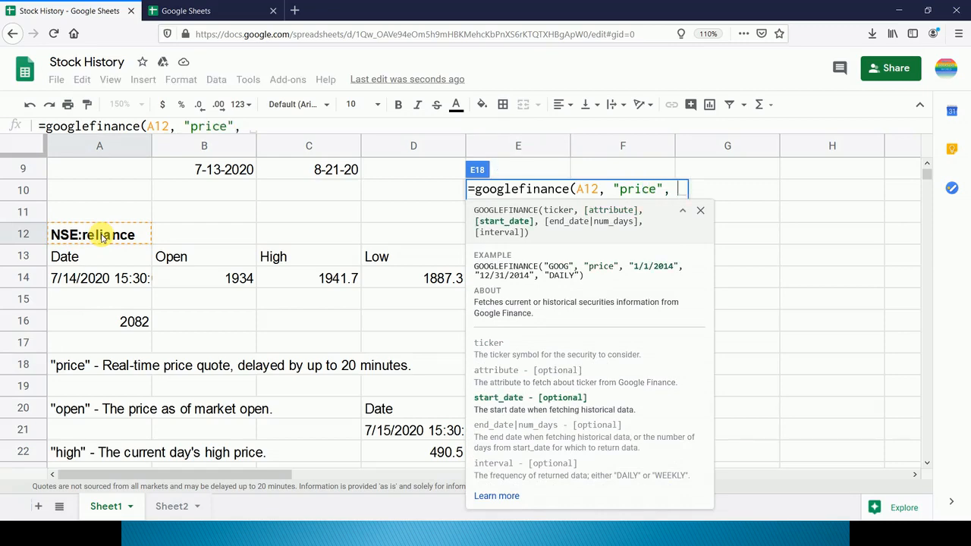
- Finish the E18 formula with B9 as the start date, C9 as the end date and "daily" as the interval
left_click(235, 172)
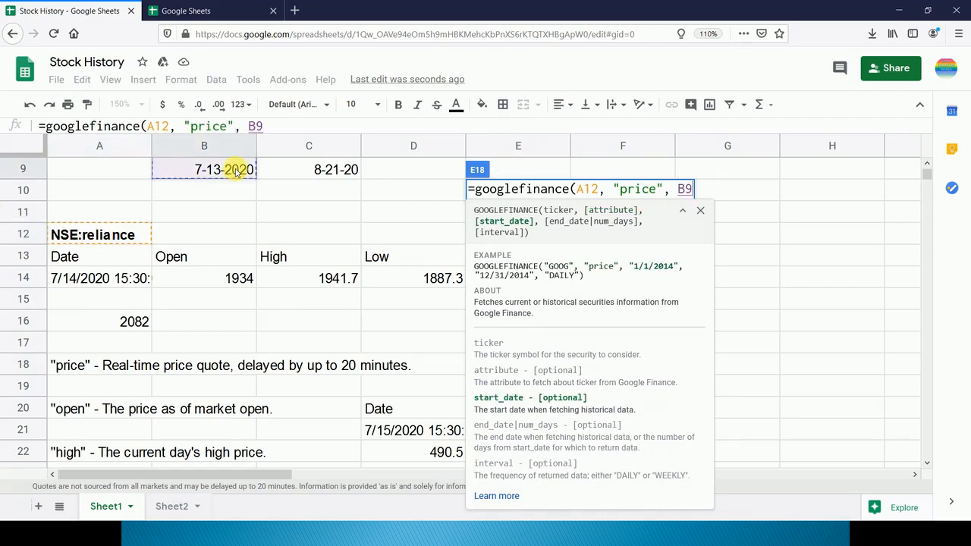
type(",")
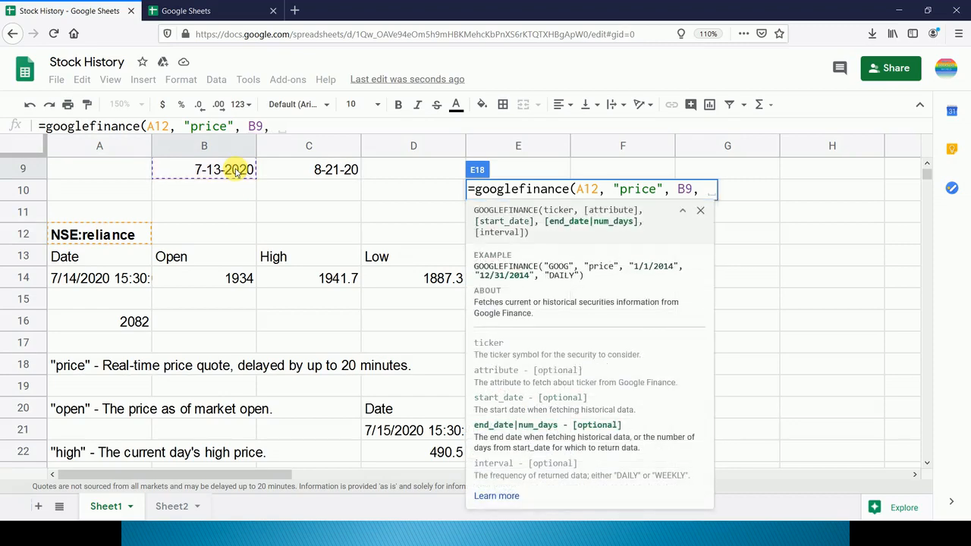
left_click(293, 173)
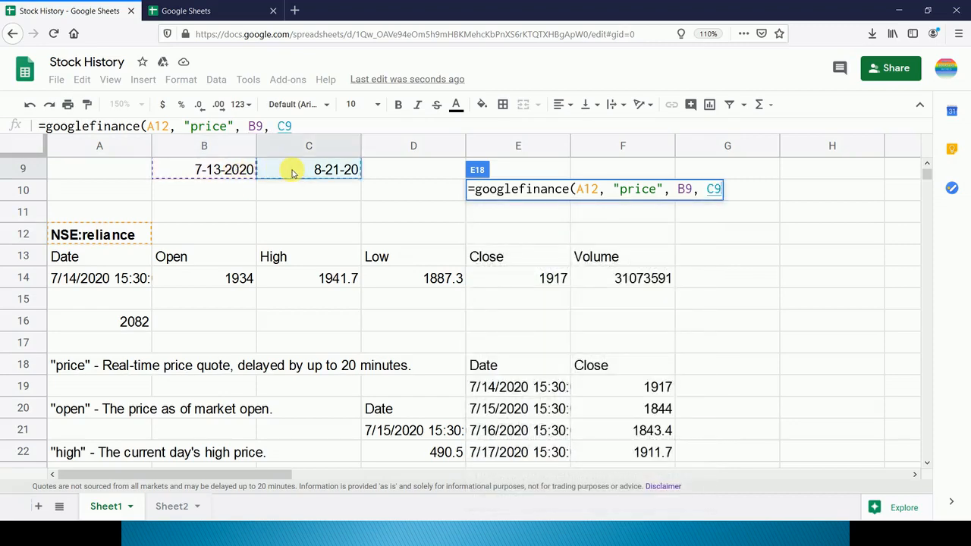
type(", \"da")
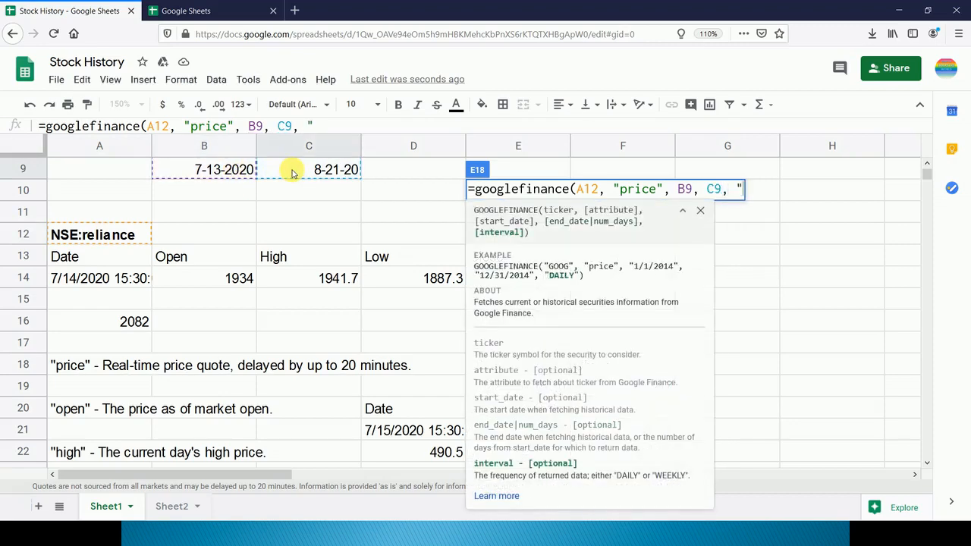
type("ily\")")
key("Return")
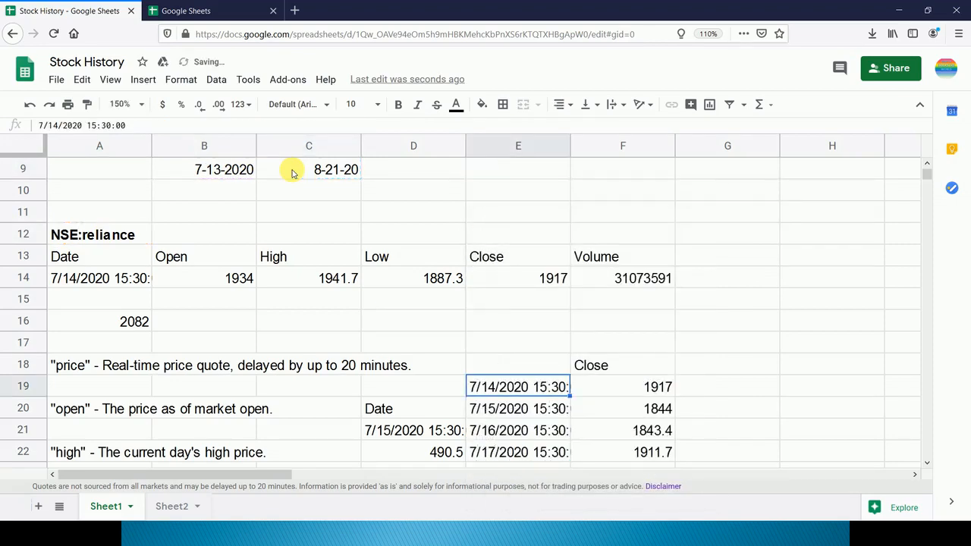
- Check the cell-reference formula in E18 and the dates and close prices listed beneath it
key("Up")
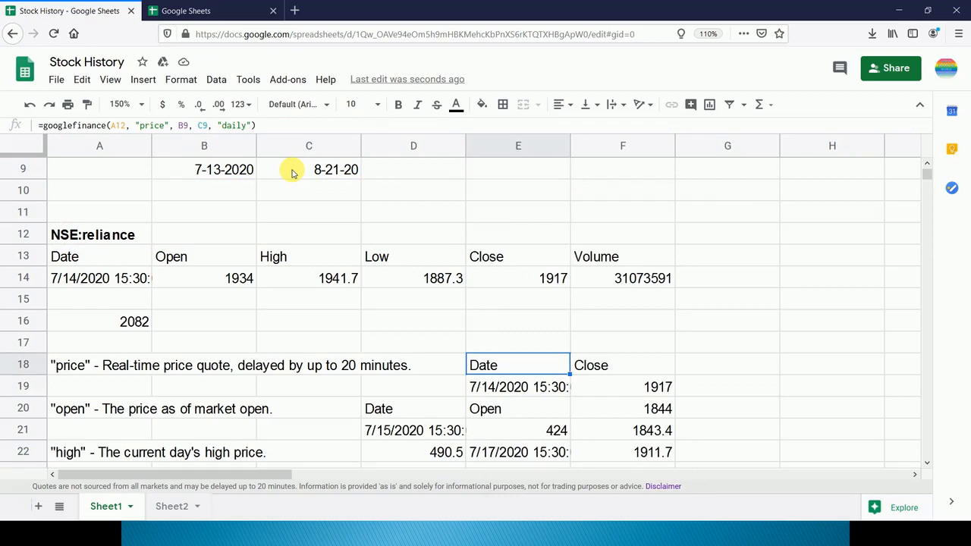
key("Down")
key("Down")
key("Down")
key("Down")
key("Down")
key("Down")
key("Down")
key("Down")
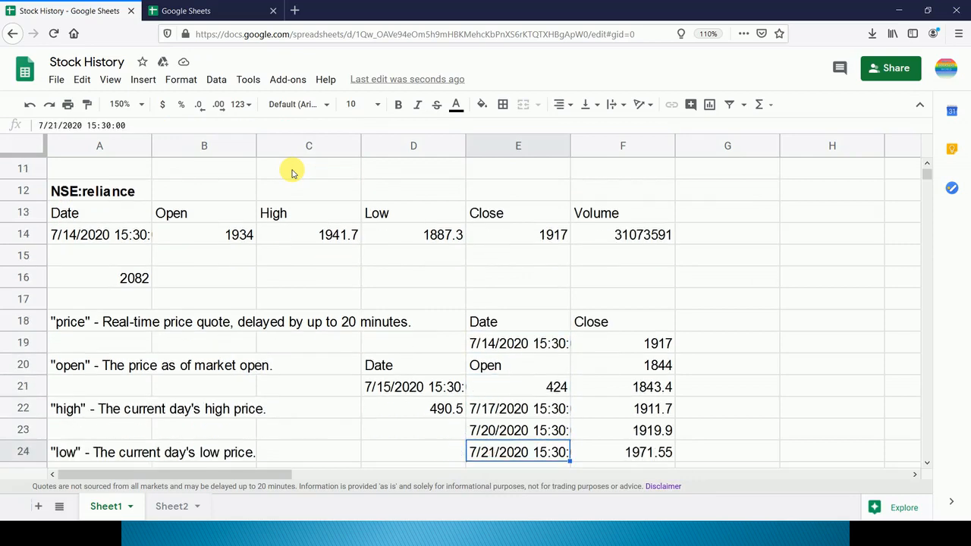
- Examine the daily dates and close prices further down the history listed beneath E18
key("Down")
key("Down")
key("Down")
key("Down")
key("Down")
key("Down")
key("Down")
key("Down")
key("Down")
key("Down")
key("Down")
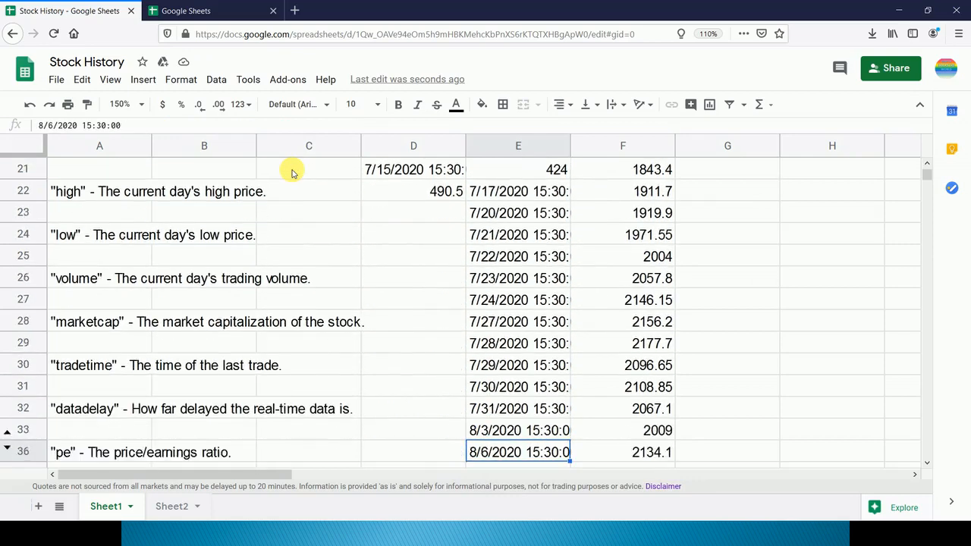
key("Down")
key("Up")
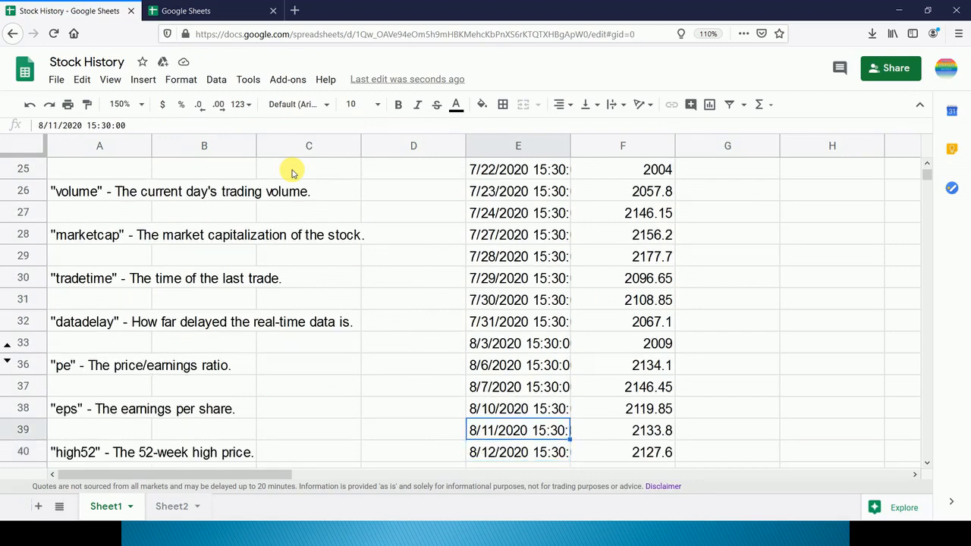
key("ctrl+Up")
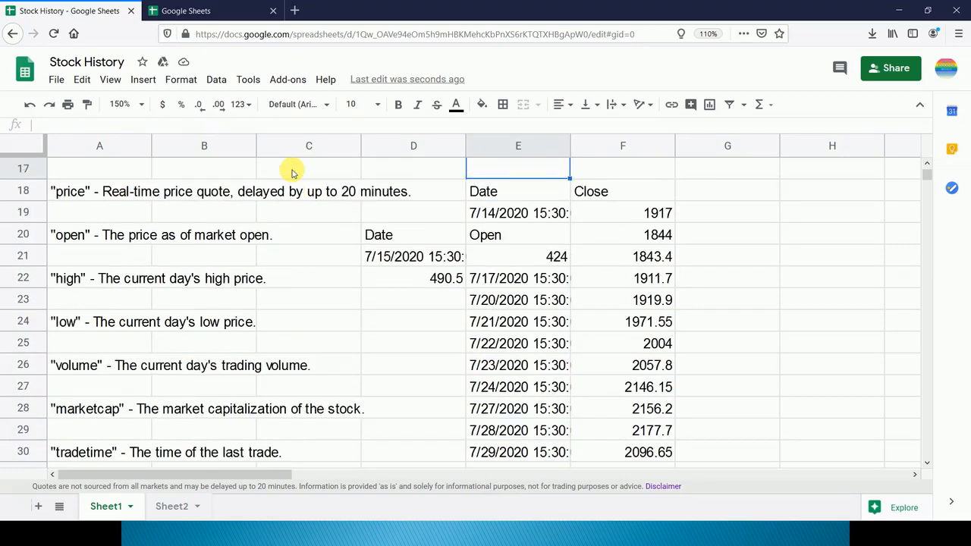
- Clear the contents of D20:F22, including the old axisbank "open" formula in D20
key("Down")
key("Down")
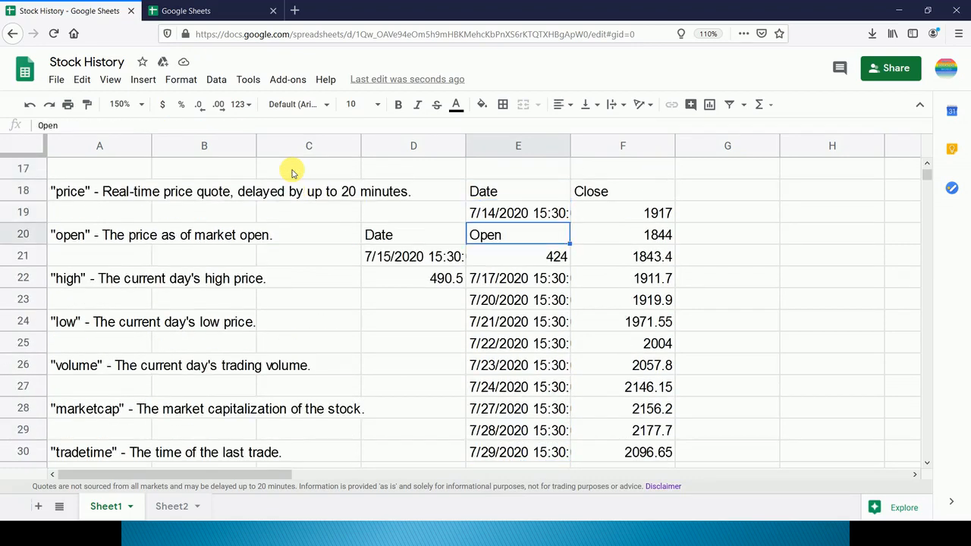
key("Up")
key("Down")
key("Down")
key("Left")
key("Up")
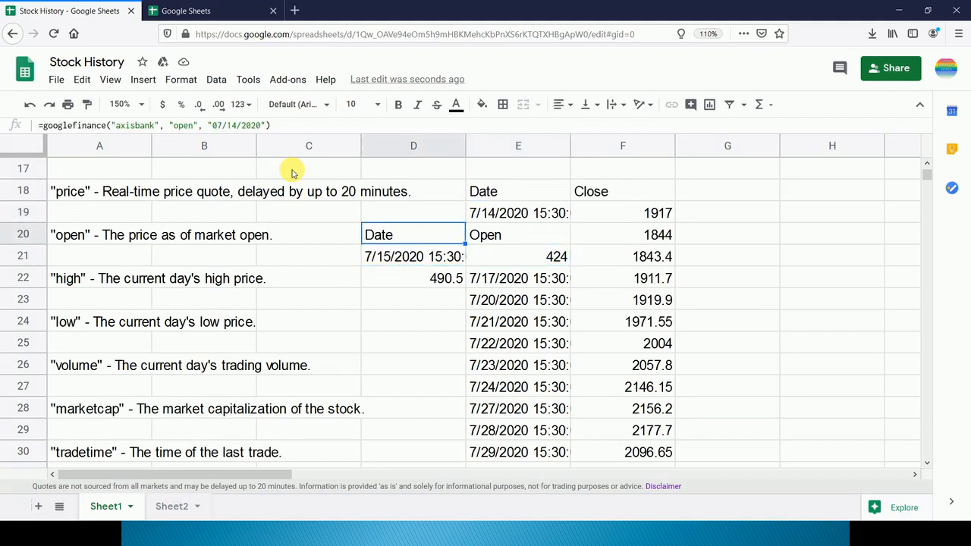
key("shift+Right")
key("shift+Right")
key("shift+Down")
key("shift+Down")
key("Delete")
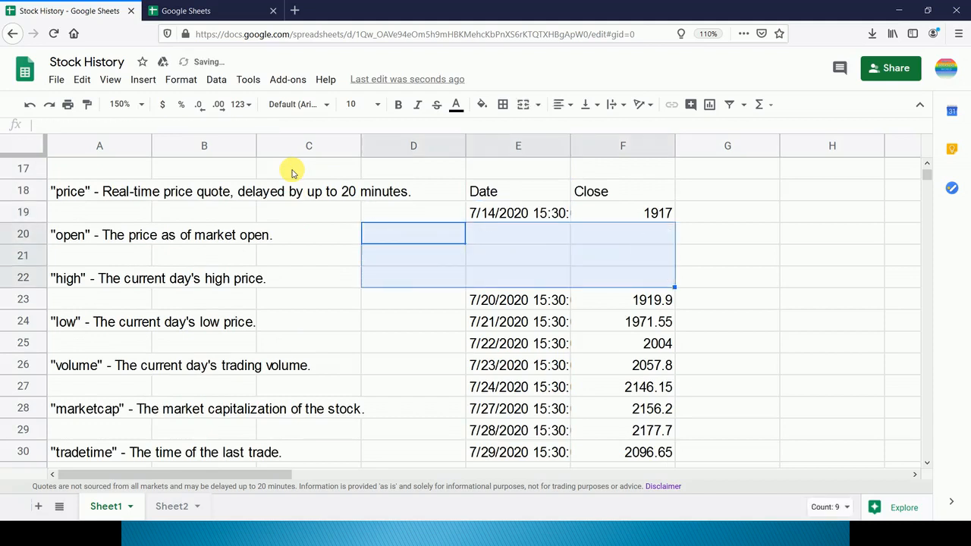
- Delete the daily "price" formula in E18 together with its date and close listing in columns E and F
key("Right")
key("Up")
key("Up")
key("shift+Right")
key("ctrl+shift+Down")
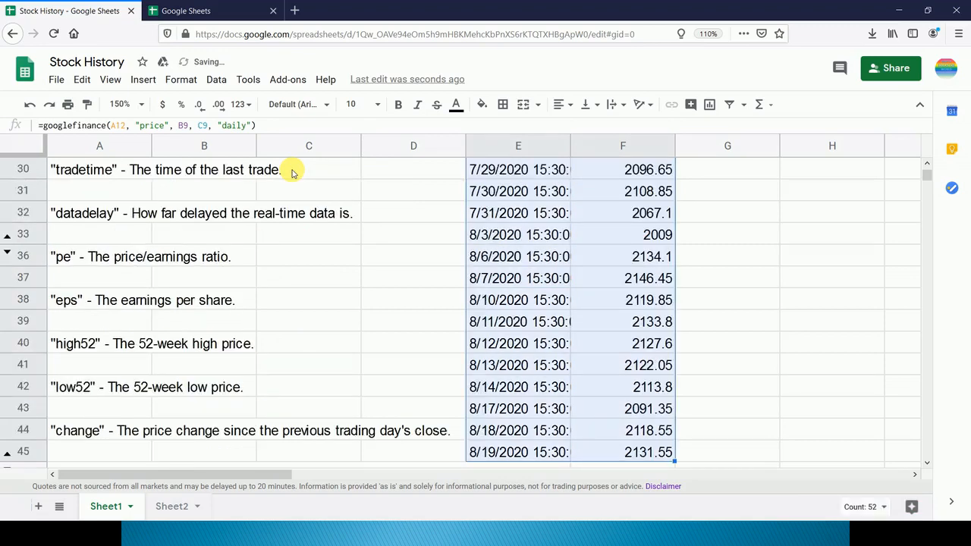
key("Delete")
key("Up")
scroll(292, 173, "up", 1)
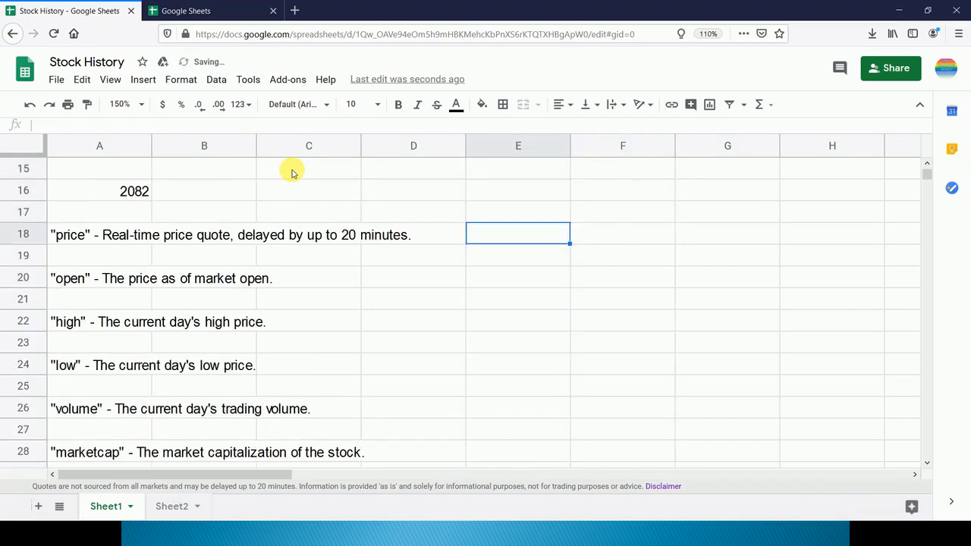
- Start a =googlefinance formula in E20 with cell A12 as the ticker and "open" as the attribute
key("Down")
key("Down")
key("Down")
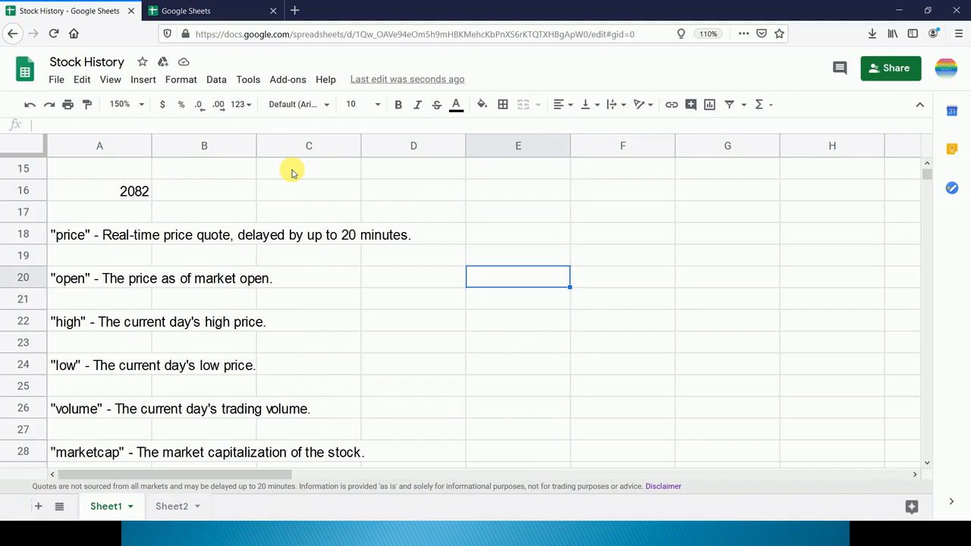
type("=")
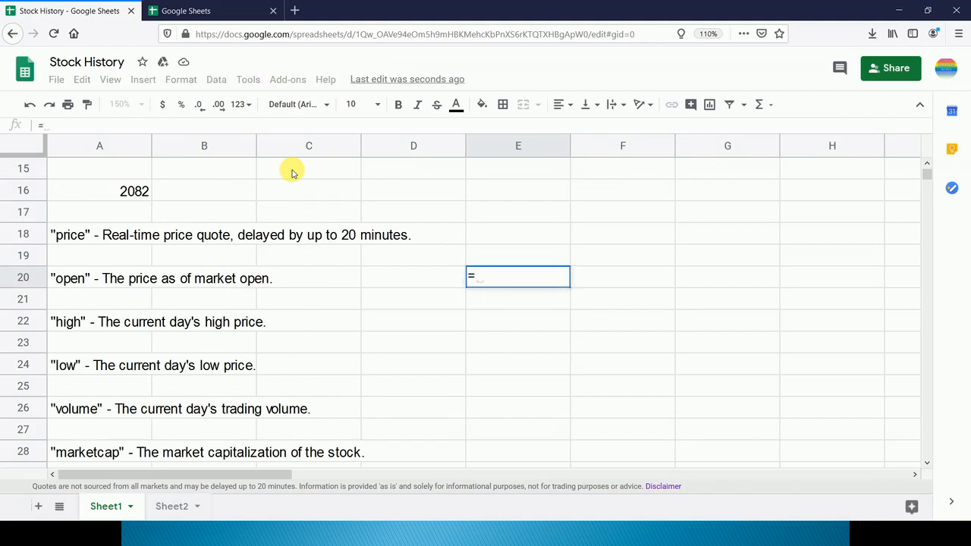
type("googlefinaice")
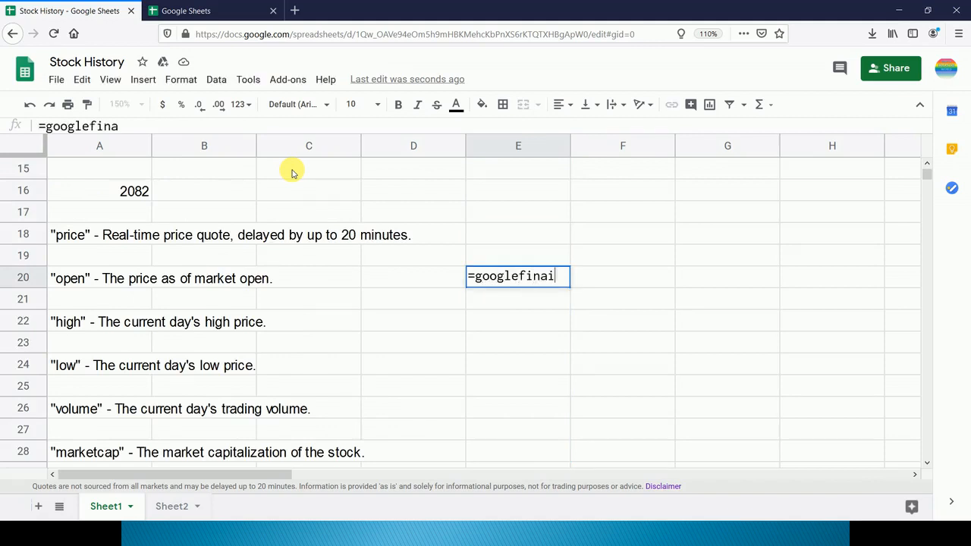
key("BackSpace")
key("BackSpace")
key("BackSpace")
type("nce(")
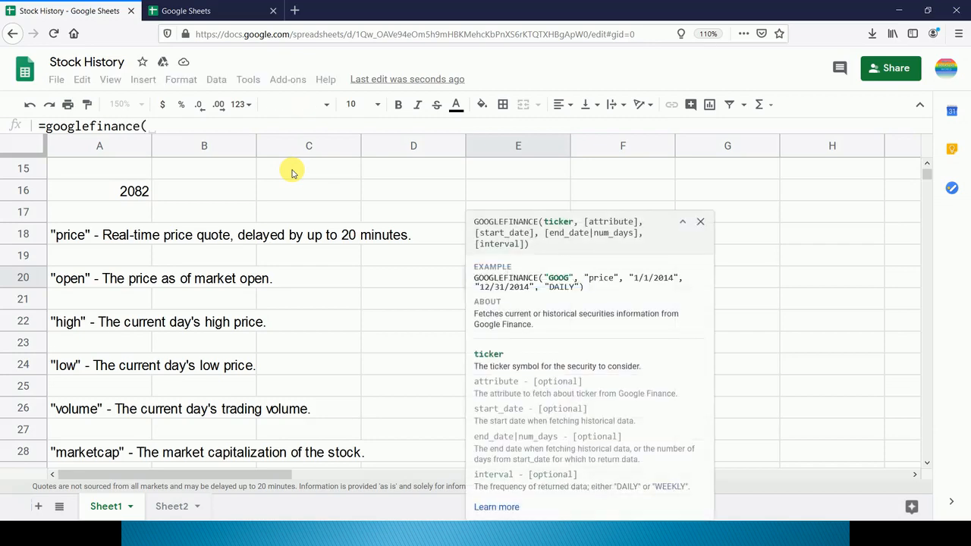
scroll(126, 191, "up", 2)
left_click(87, 194)
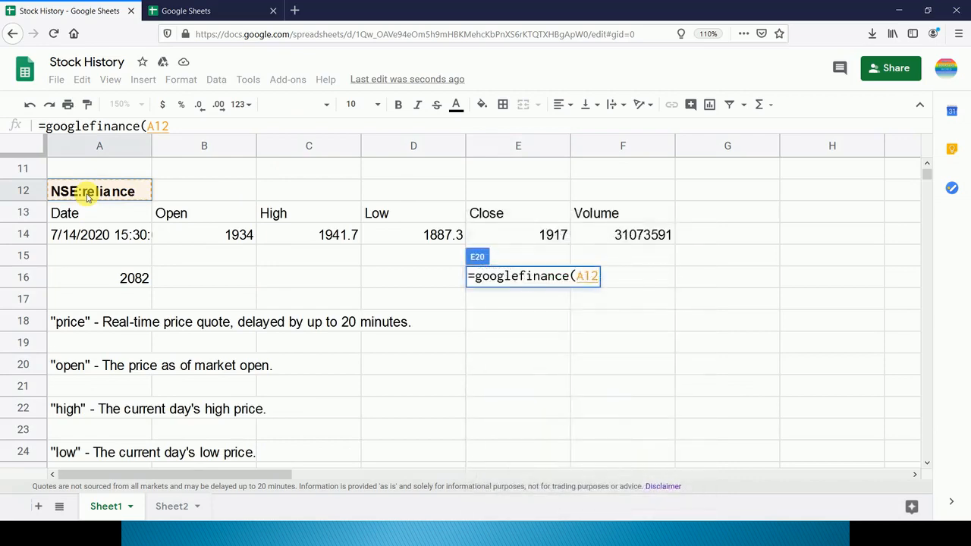
type(",")
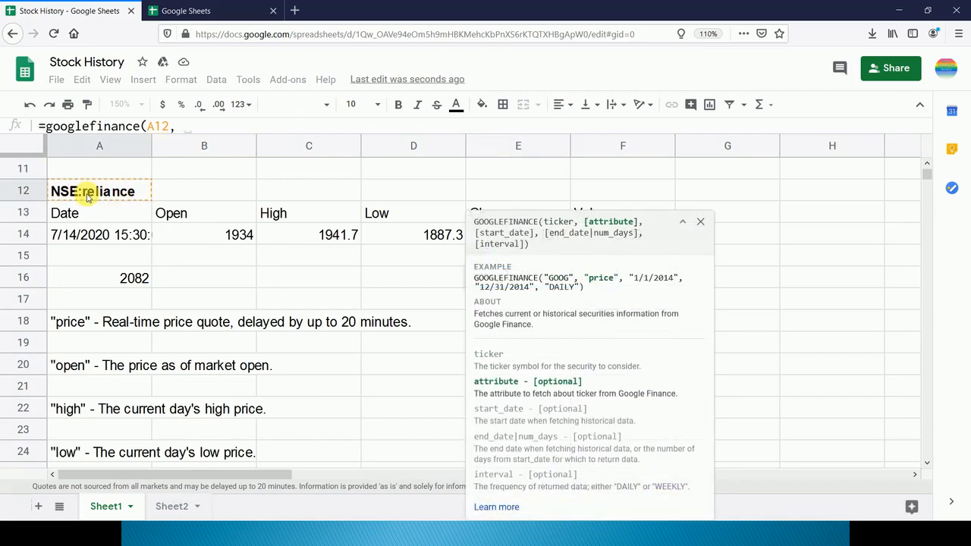
type(" \"open")
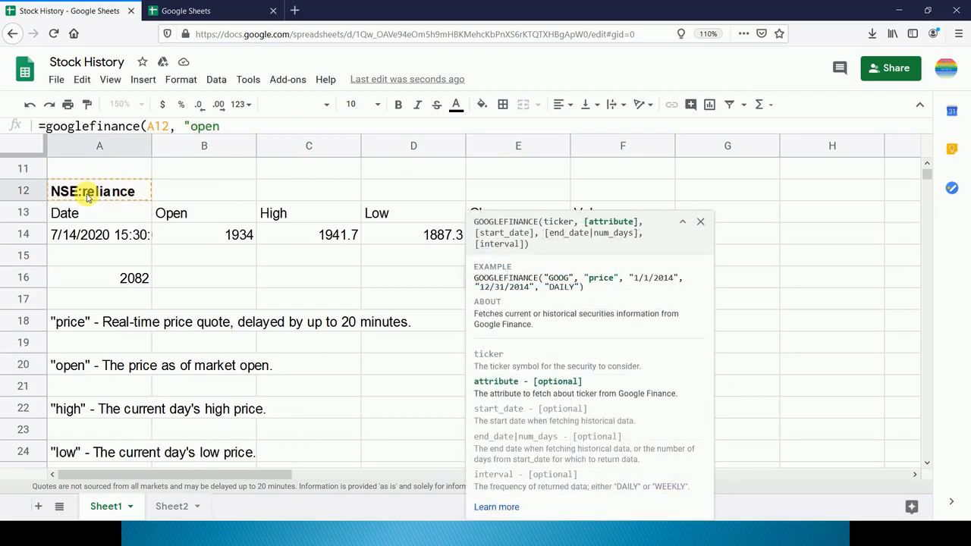
type("\",")
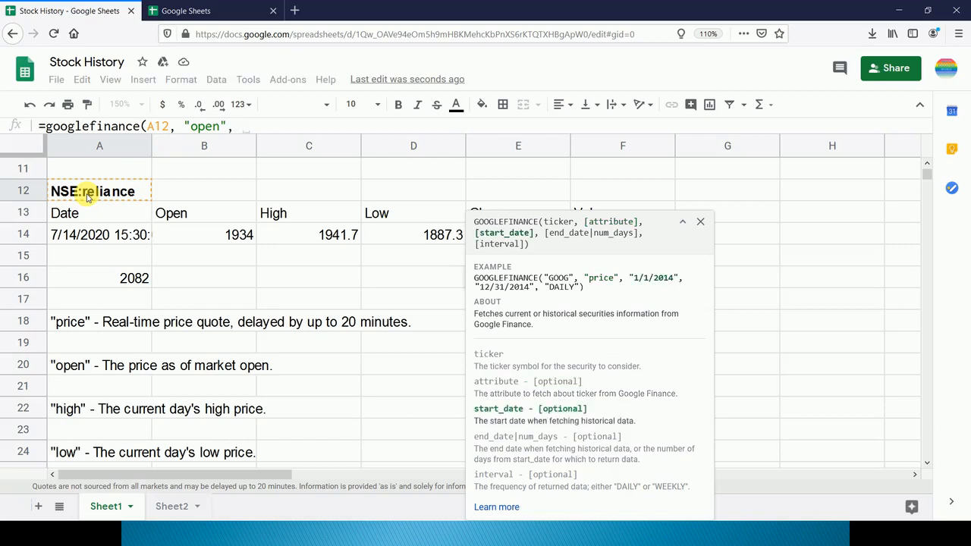
- Complete the E20 formula with B9 as the start date, C9 as the end date and "weekly" as the interval
scroll(185, 309, "up", 1)
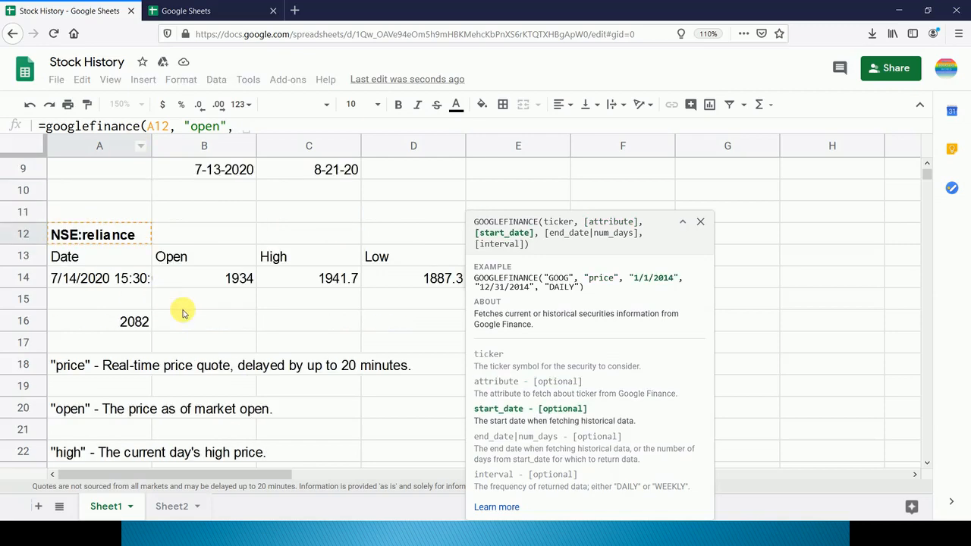
left_click(235, 173)
type(",")
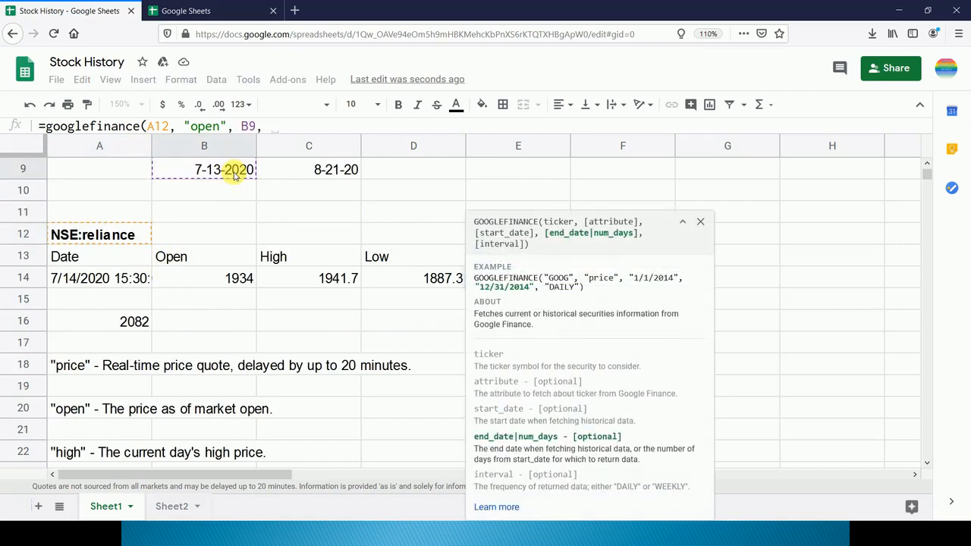
left_click(312, 170)
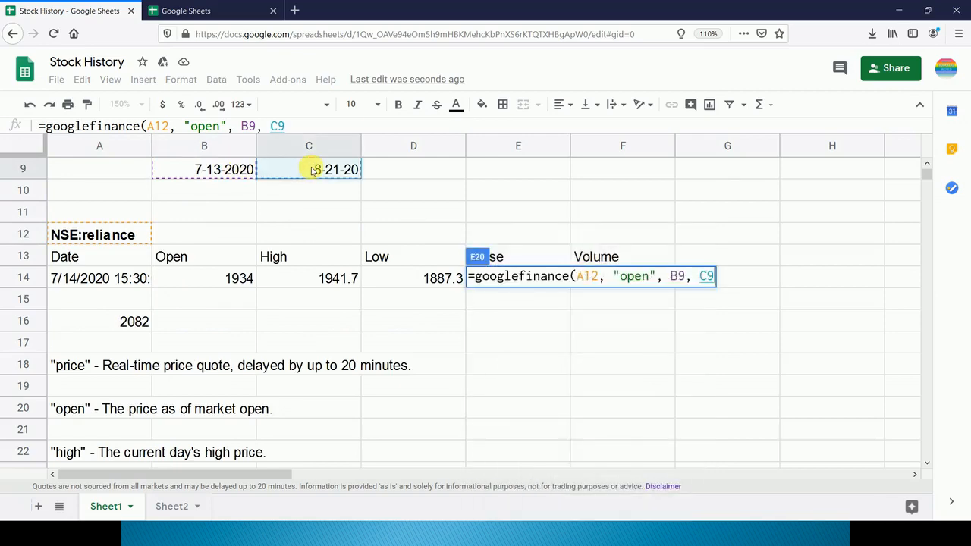
type(", ")
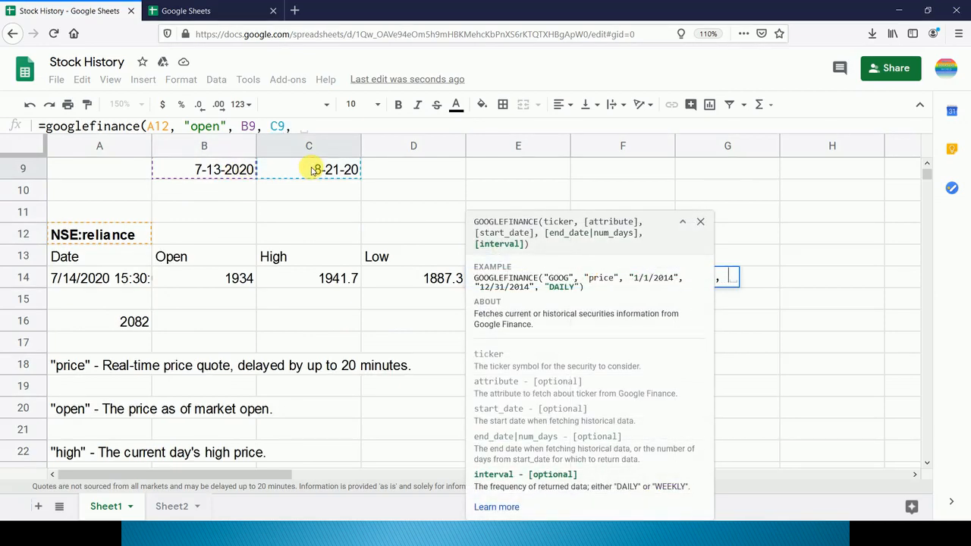
type(" \"weekly\"")
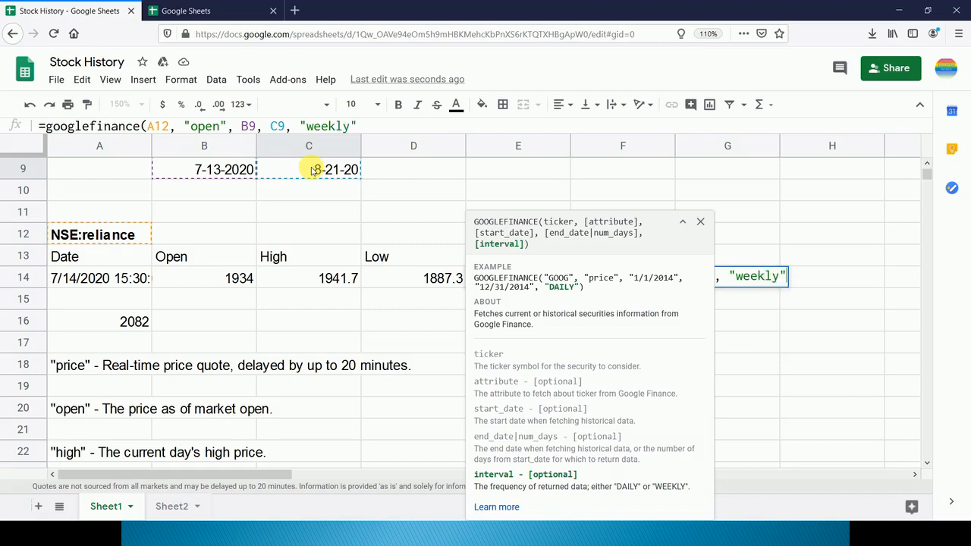
type(")")
key("Return")
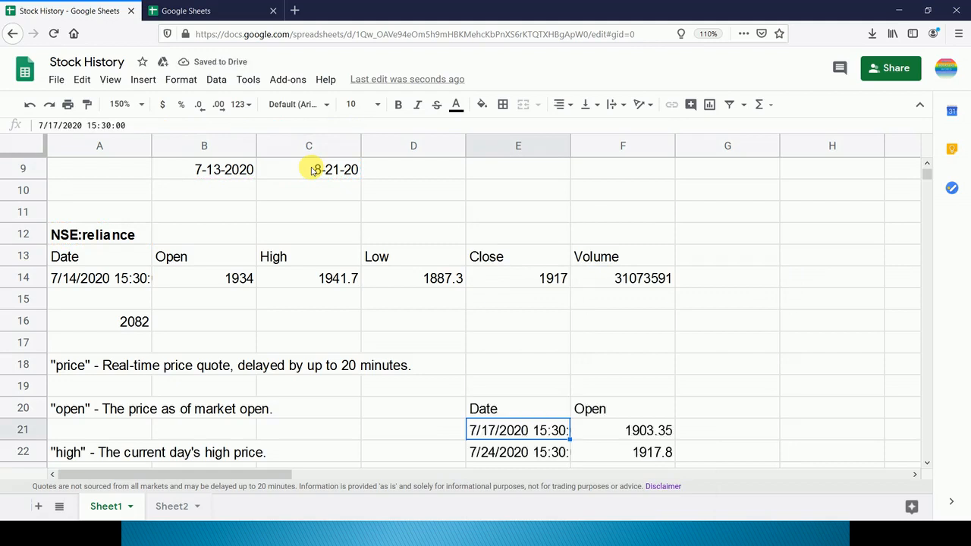
- Review the weekly dates and open prices beneath E20 and the "open" attribute description in A20
key("Down")
key("Down")
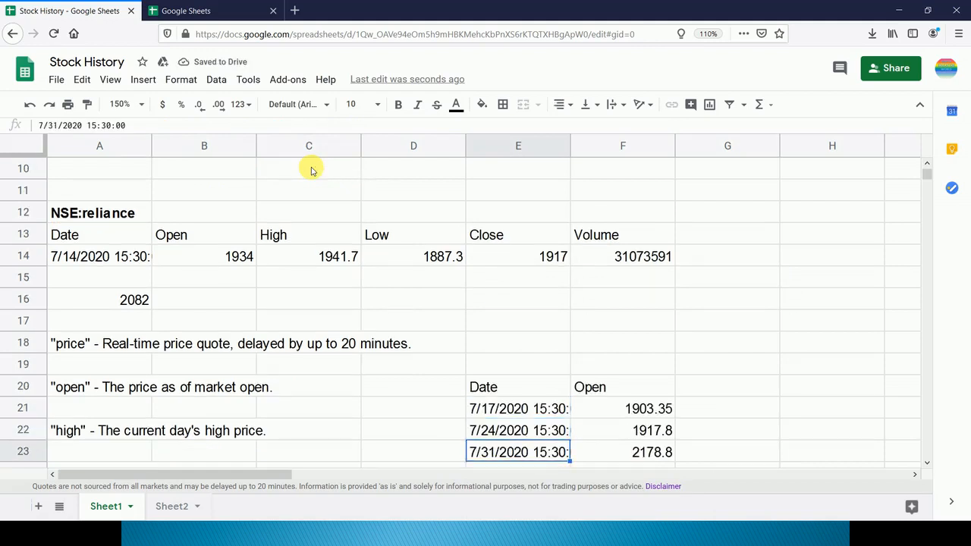
key("Down")
key("Up")
key("Up")
key("Up")
key("Down")
key("Up")
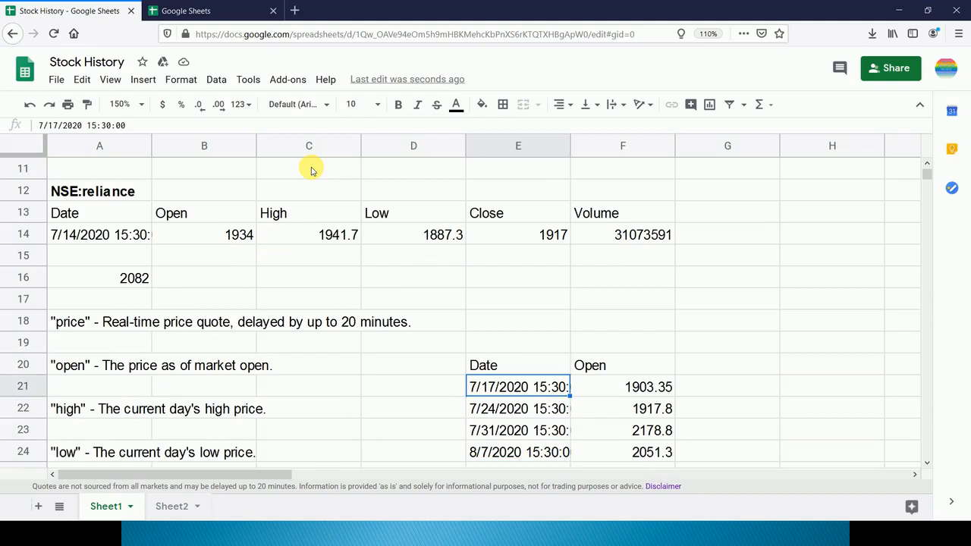
key("Left")
key("Left")
key("Left")
key("Left")
key("Up")
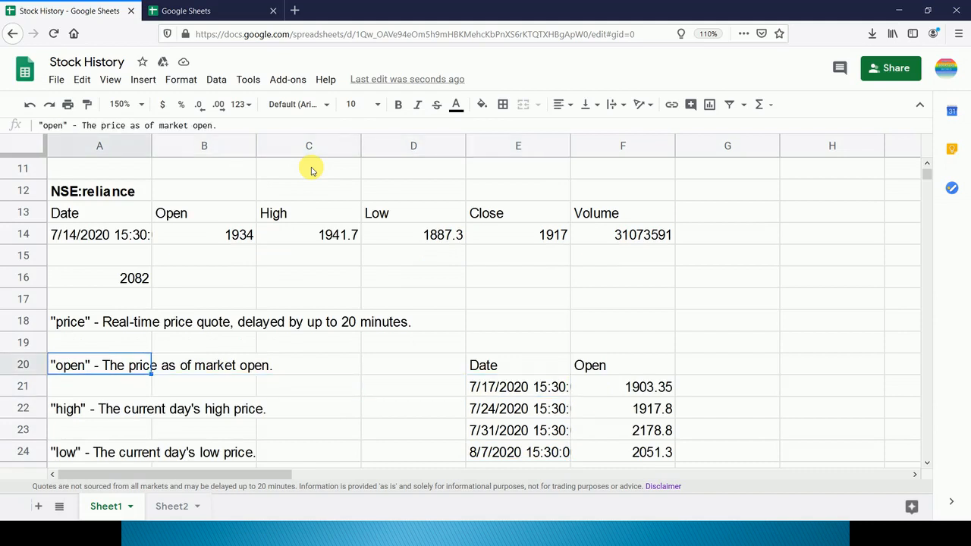
- Change the attribute in the E20 formula to "high", keeping the same ticker, dates and weekly interval
key("Right")
key("Right")
key("Right")
key("Right")
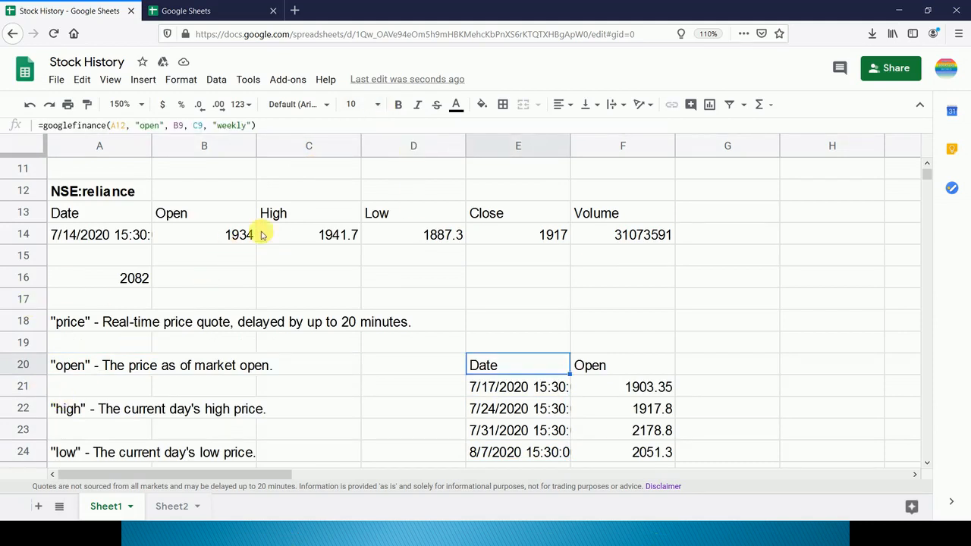
left_click(145, 126)
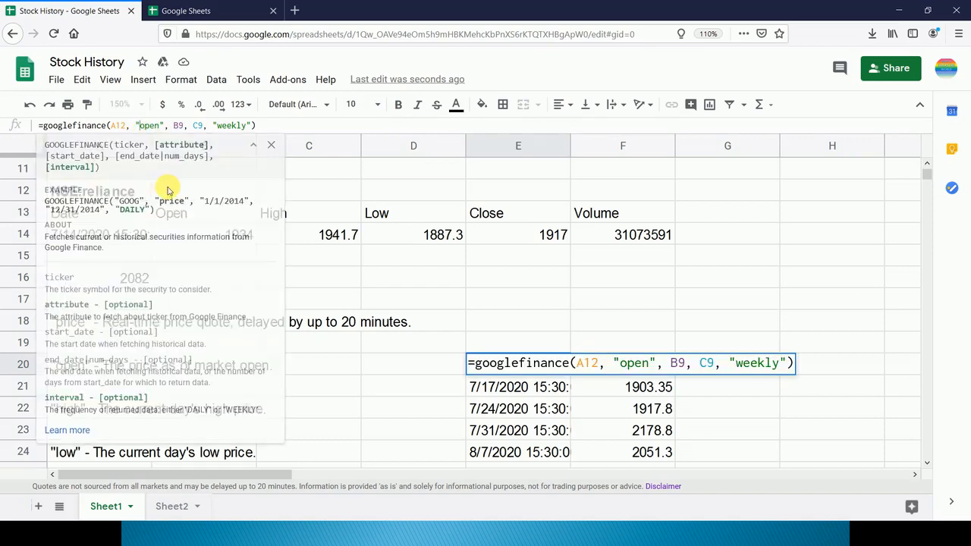
key("Delete")
key("Delete")
key("Delete")
key("Delete")
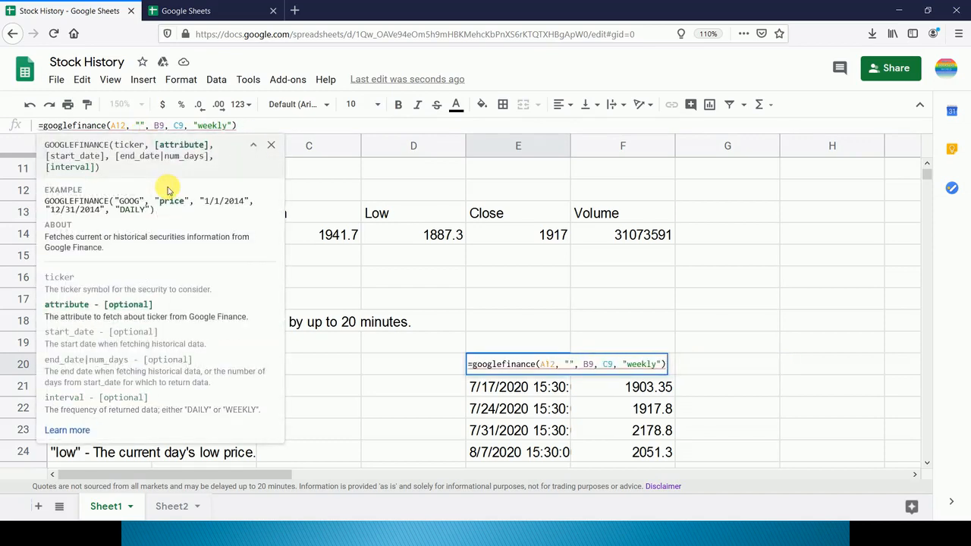
type("high")
key("Return")
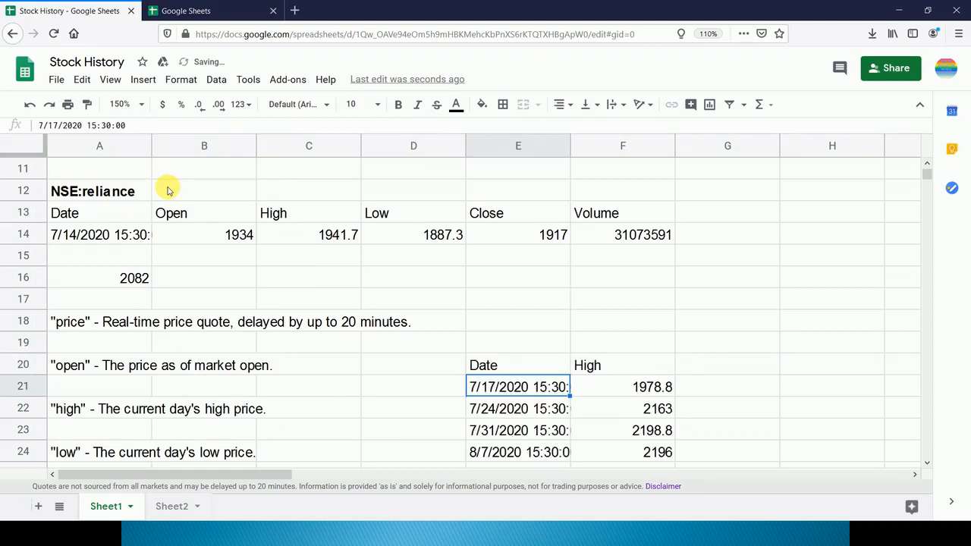
key("Right")
key("Left")
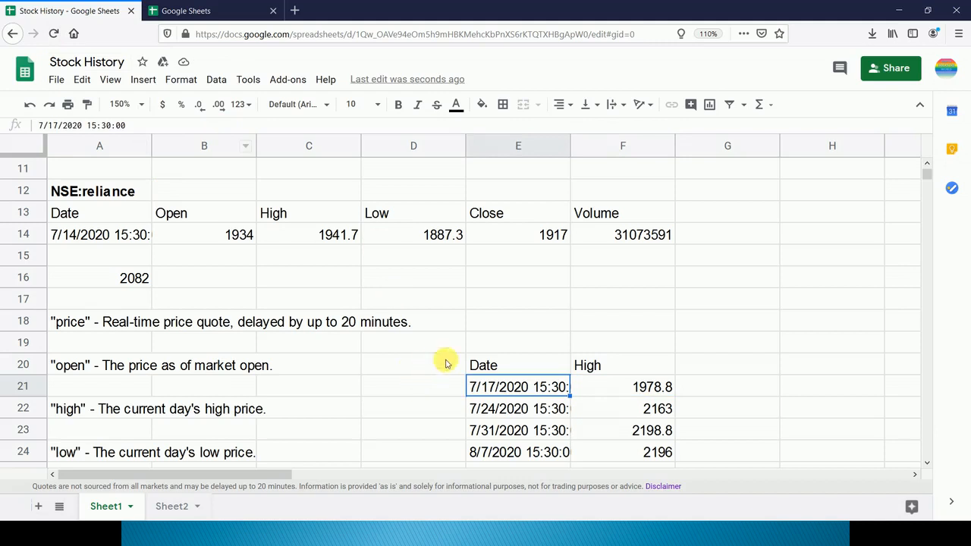
- Change the attribute in the E20 formula to "low" and check the weekly low prices beneath it
left_click(478, 364)
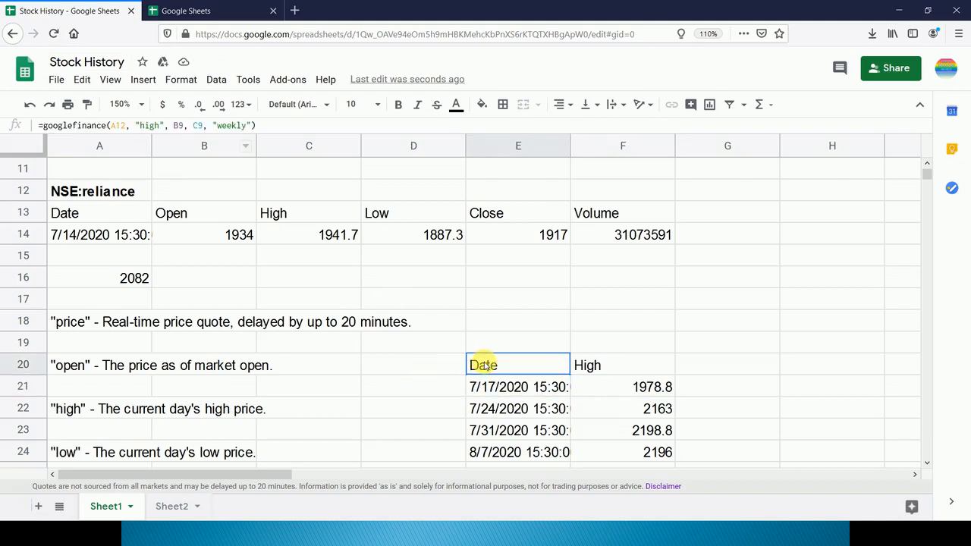
double_click(149, 125)
type("h")
key("BackSpace")
type("low")
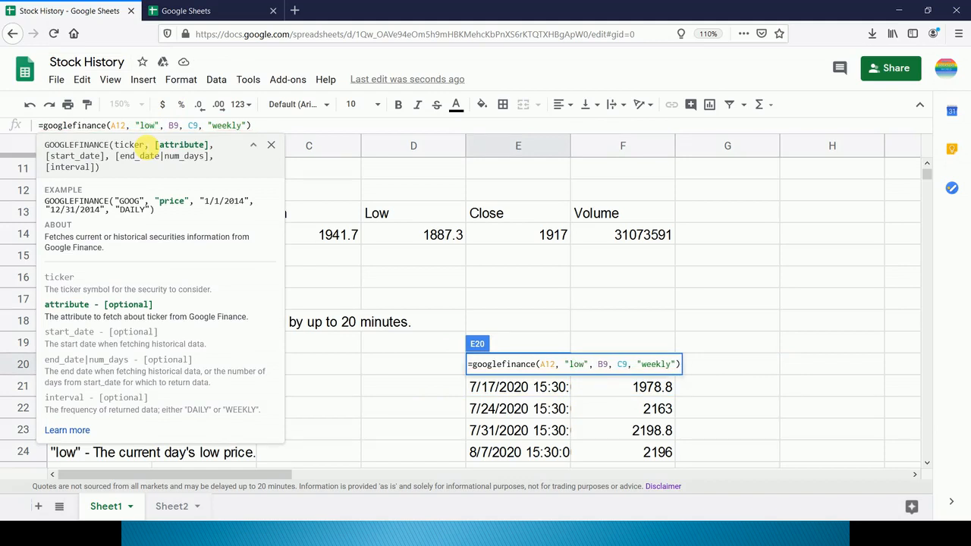
key("Return")
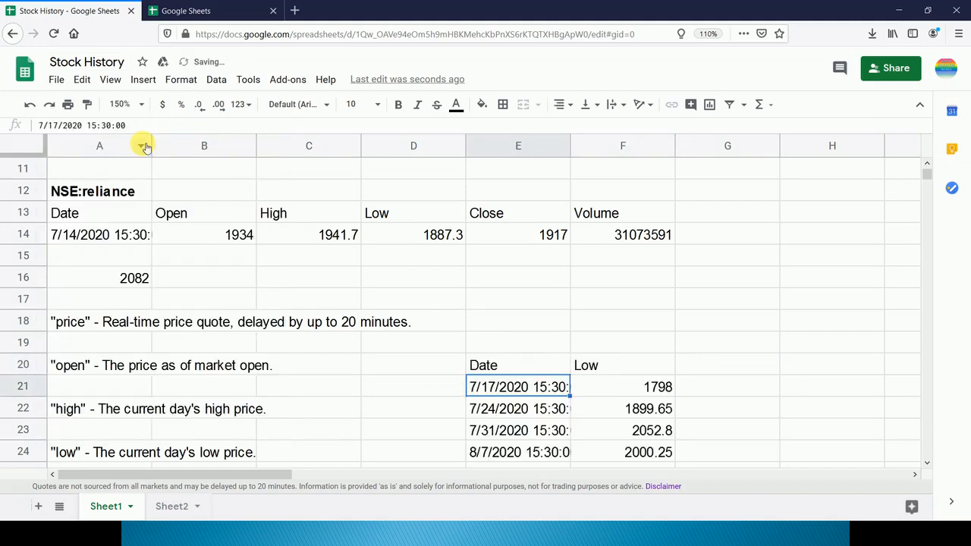
key("Down")
key("Down")
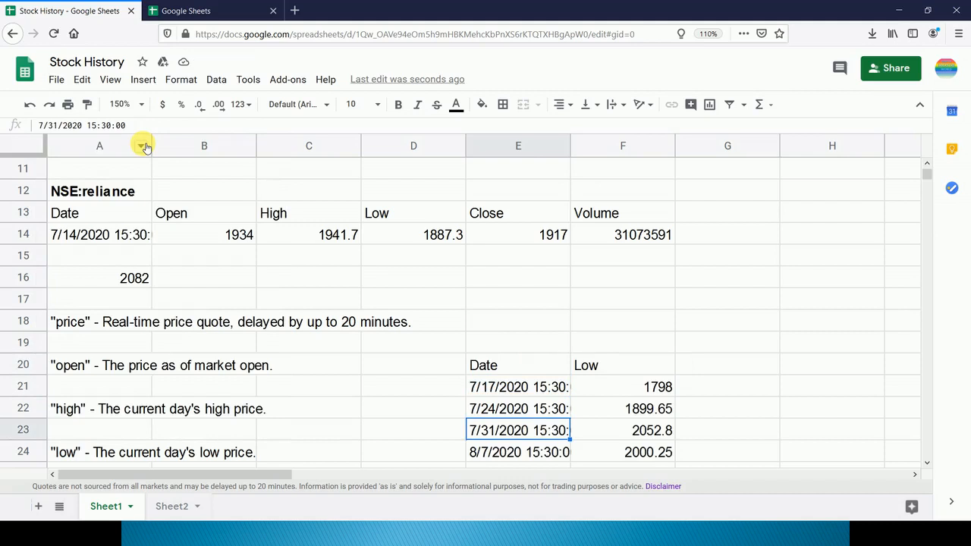
key("Up")
key("Up")
key("Up")
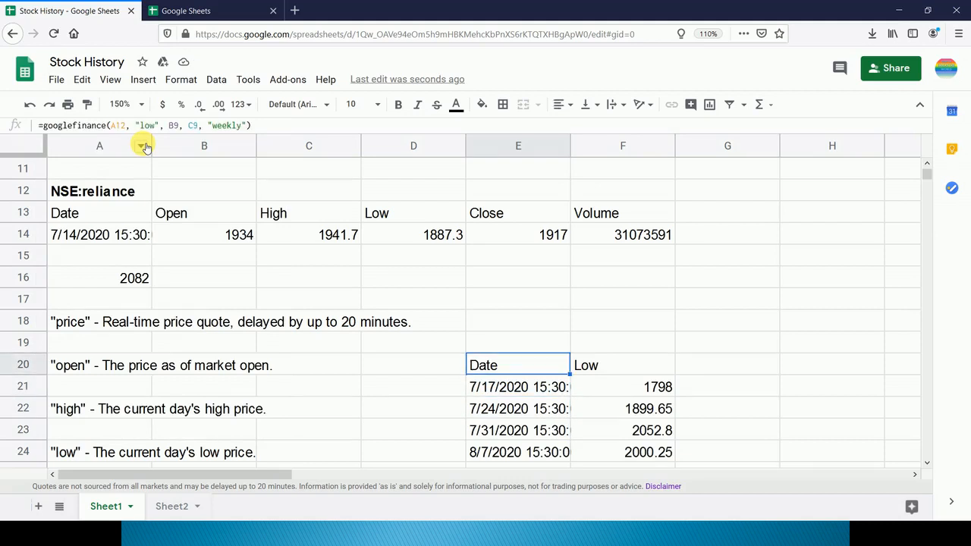
- Change the attribute in the E20 formula to "all", keeping the same ticker, dates and weekly interval
left_click(138, 125)
key("Delete")
key("Delete")
key("Delete")
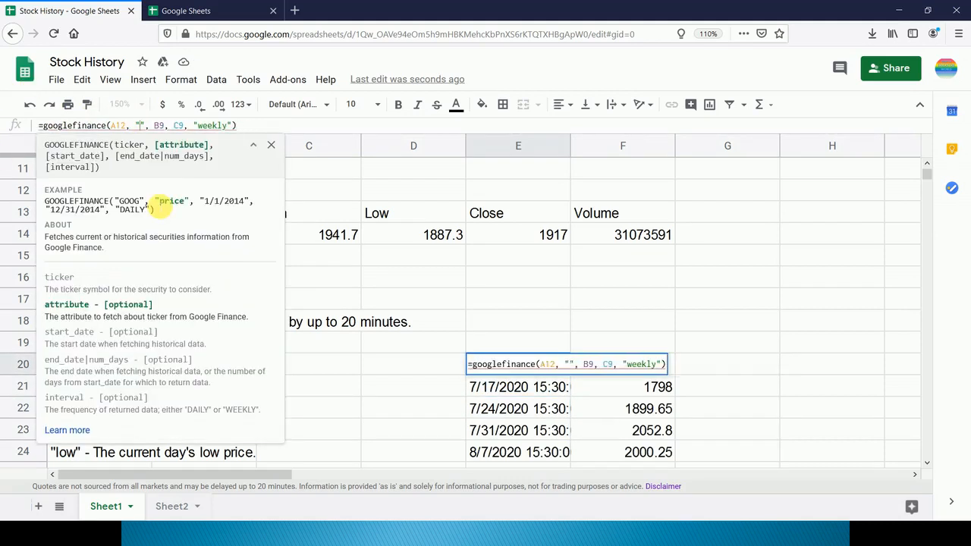
type("all")
key("Return")
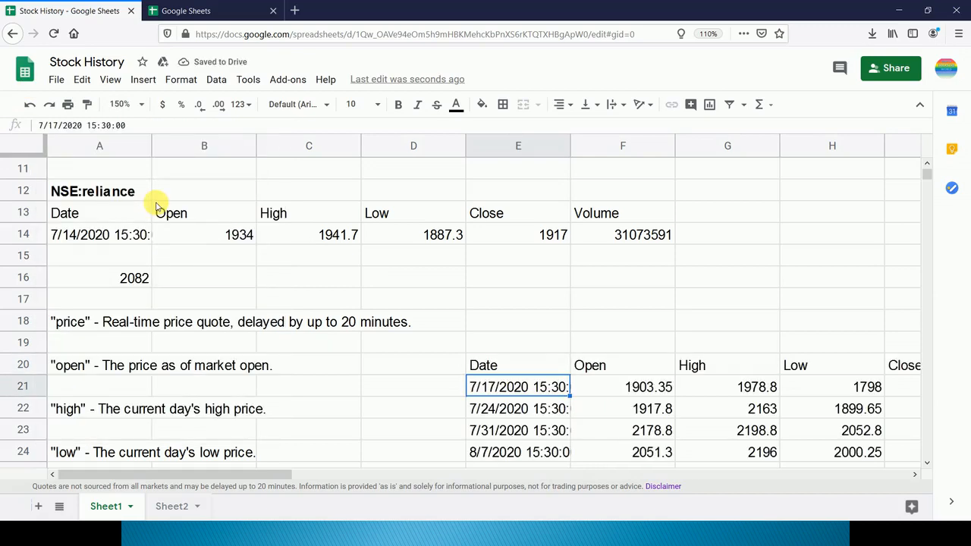
- Review the weekly open, high, low, close and volume data beneath E20 across all columns and dates
key("Up")
key("Down")
key("Right")
key("Right")
key("Right")
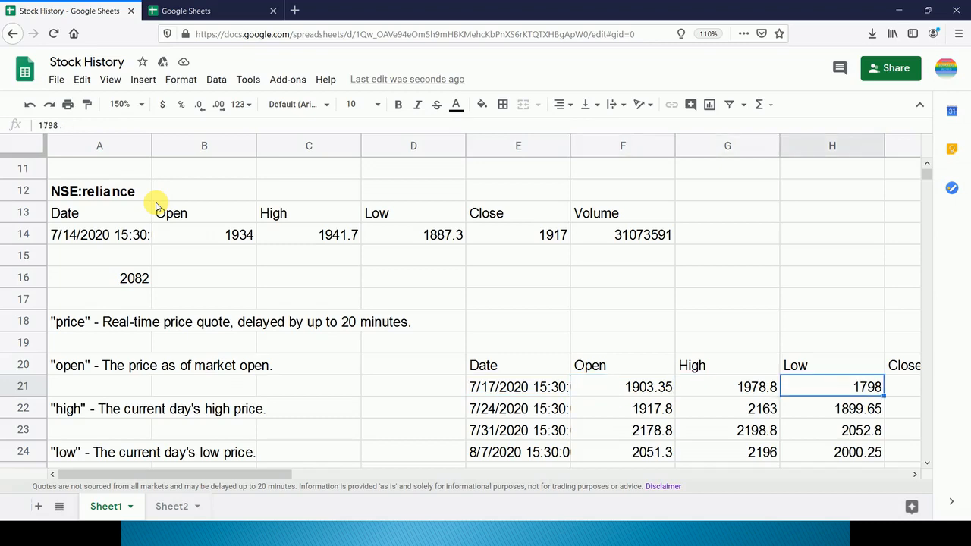
key("Right")
key("Right")
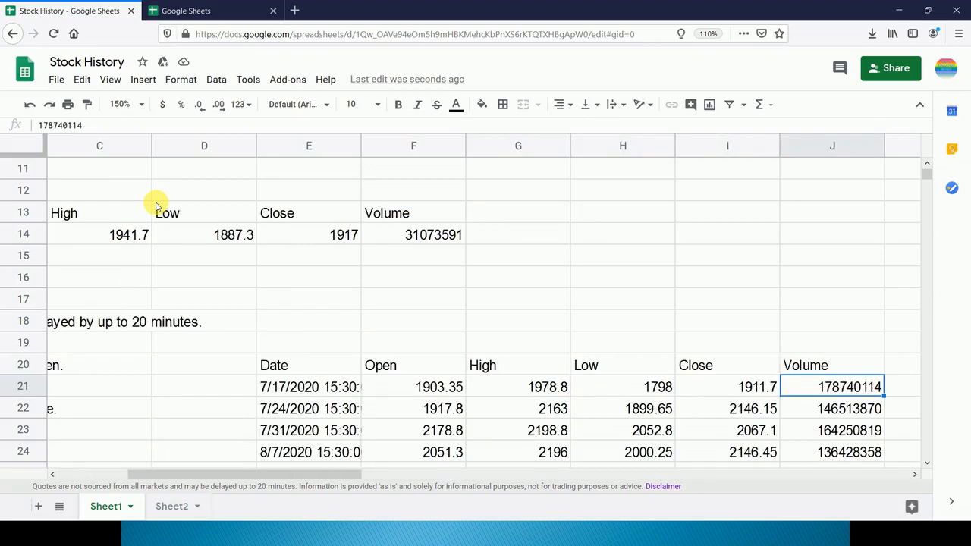
key("Right")
key("Left")
key("Left")
key("Left")
key("Left")
key("Left")
key("Left")
key("Left")
key("Left")
key("Left")
key("Left")
key("Right")
key("Right")
key("Right")
key("Right")
key("Down")
key("Down")
key("Down")
key("Down")
key("Down")
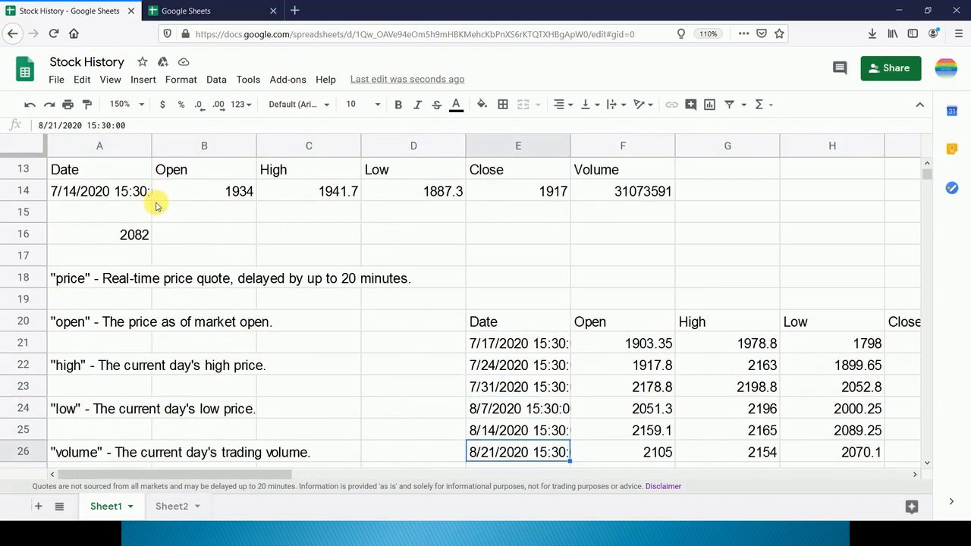
key("Up")
key("Up")
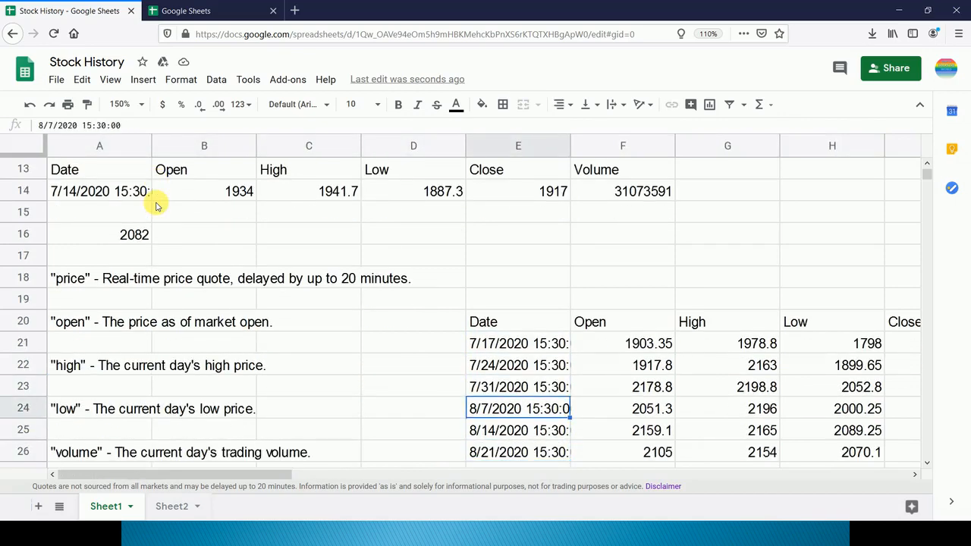
- Change the attribute in the E20 formula to "volume", keeping the same ticker, dates and weekly interval
key("Up")
key("Up")
key("Up")
key("Up")
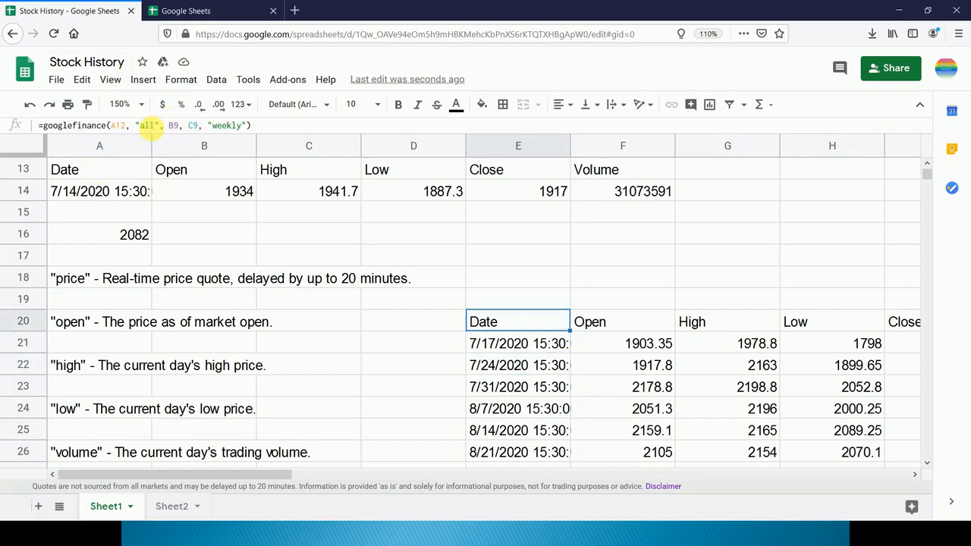
left_click(144, 126)
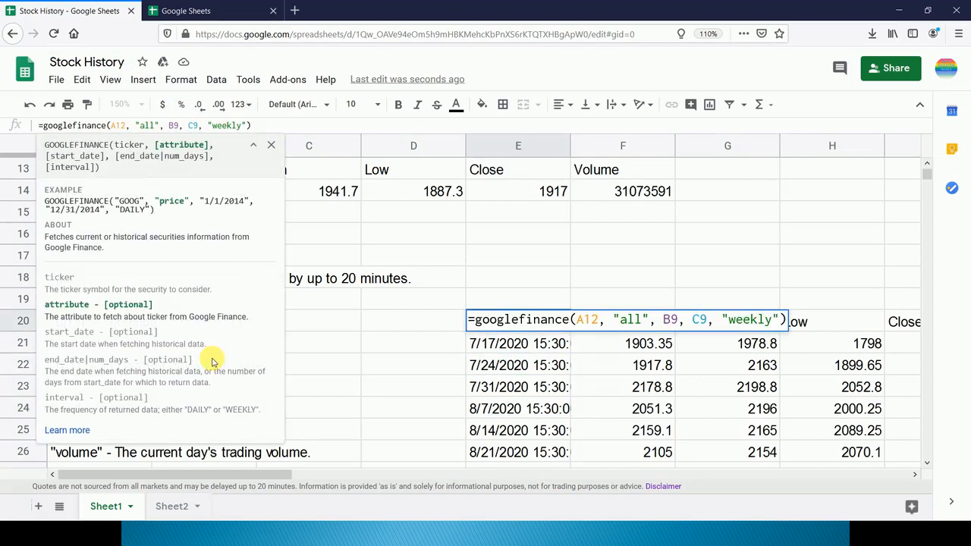
key("Delete")
key("Delete")
key("Delete")
key("Delete")
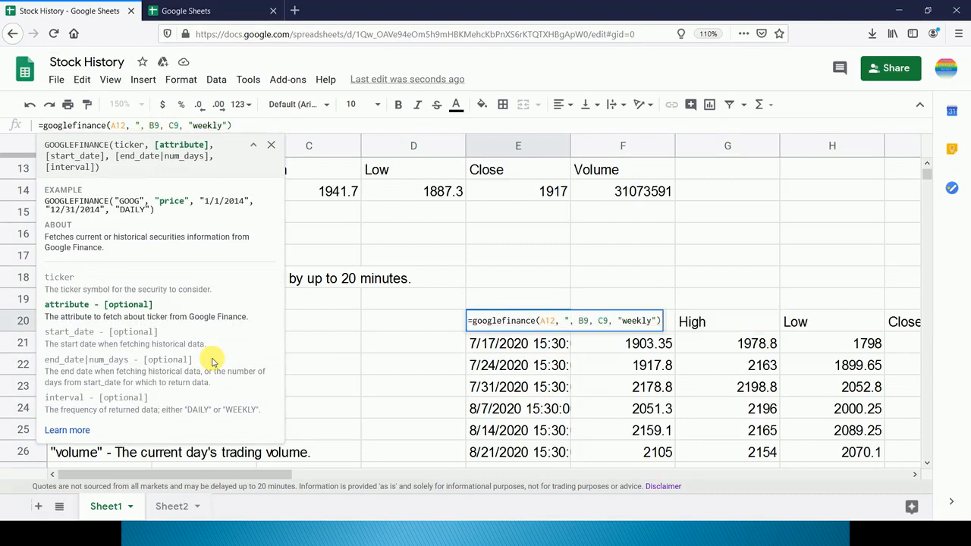
type("volume")
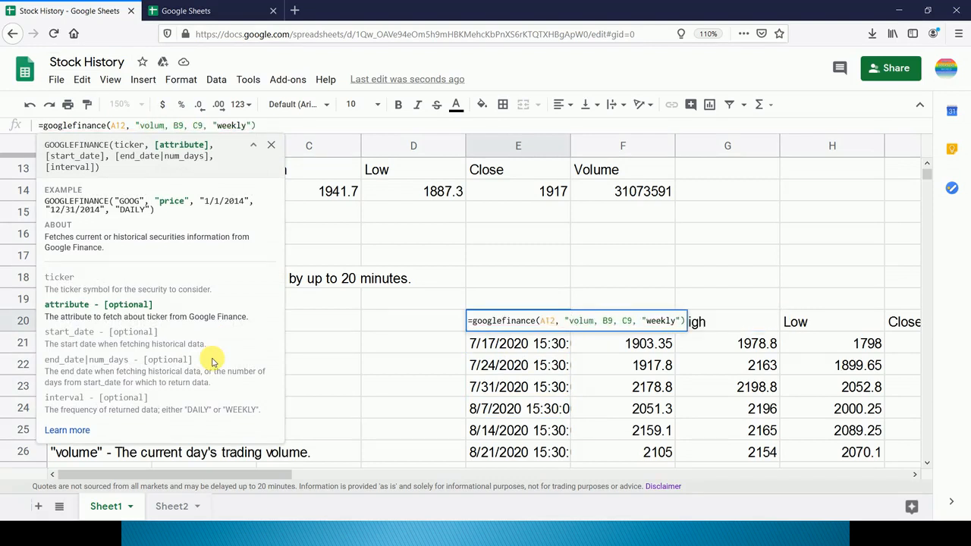
type("\"")
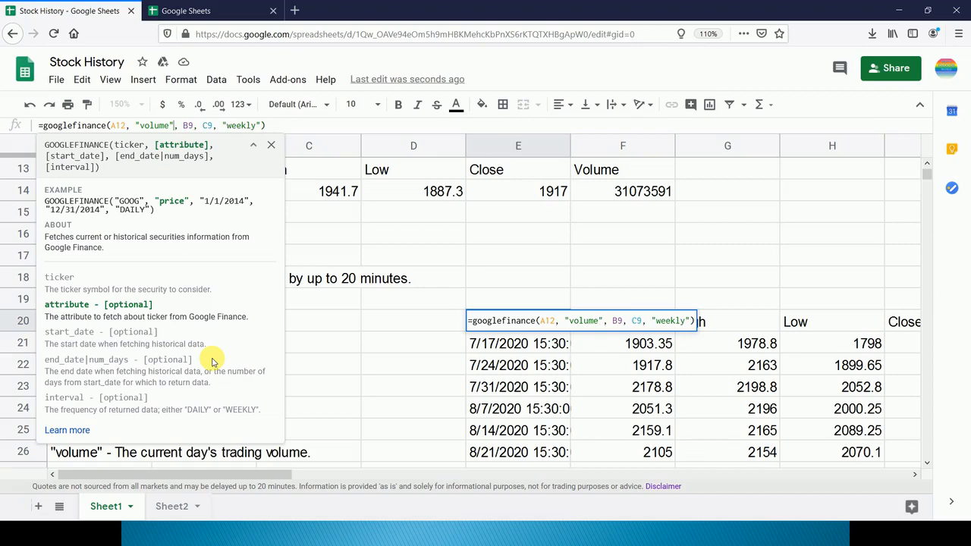
key("Return")
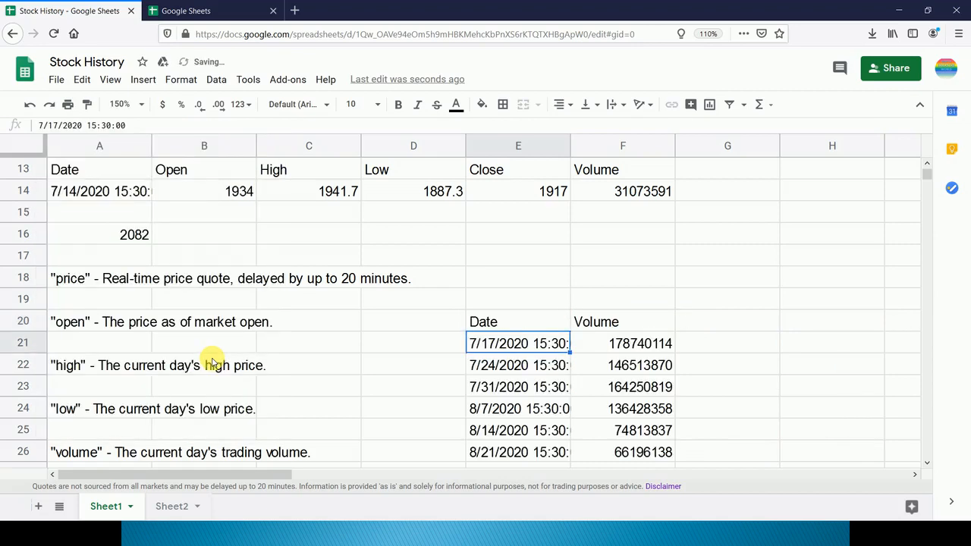
- Review the weekly dates and trading volumes beneath E20 and the attribute descriptions beside them
key("Down")
key("Down")
key("Down")
key("Down")
key("Down")
key("Down")
key("Down")
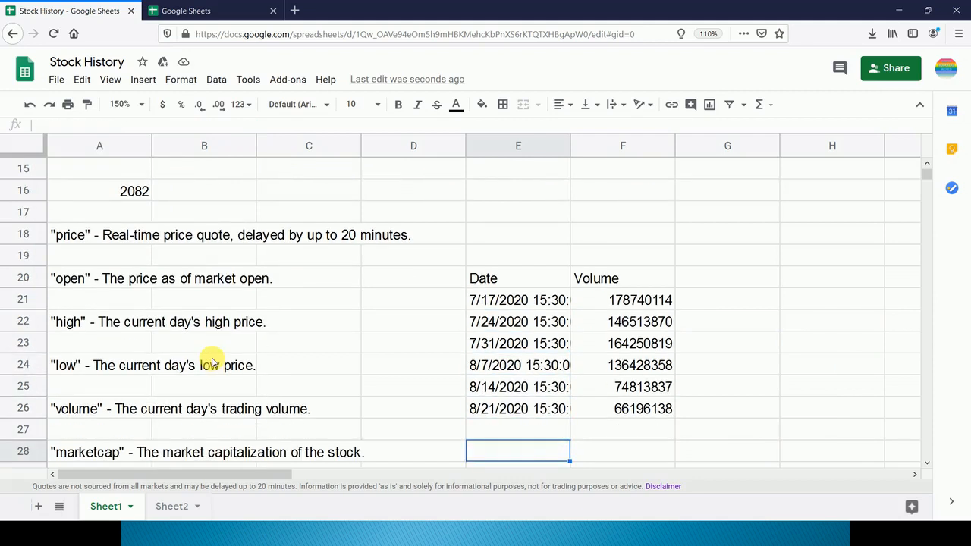
key("Up")
key("Up")
key("Up")
key("Up")
key("Up")
key("Up")
key("Up")
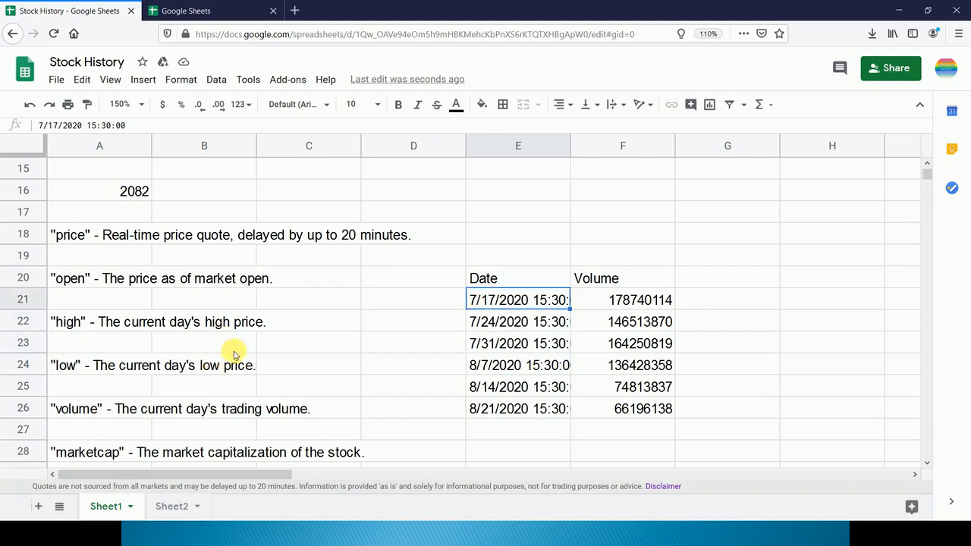
scroll(256, 393, "up", 1)
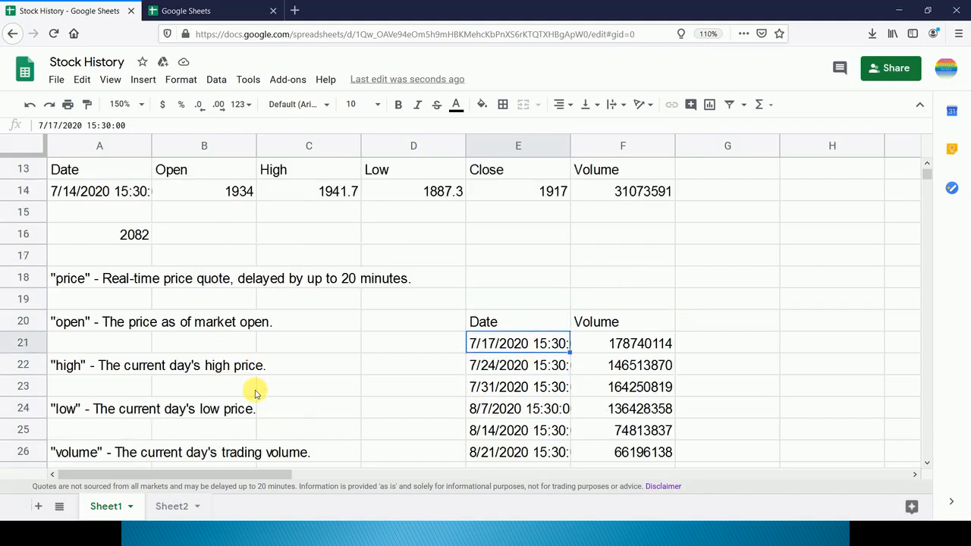
- Reduce the E20 formula to ticker A12 with the "marketcap" attribute, removing the date and interval arguments
left_click(487, 325)
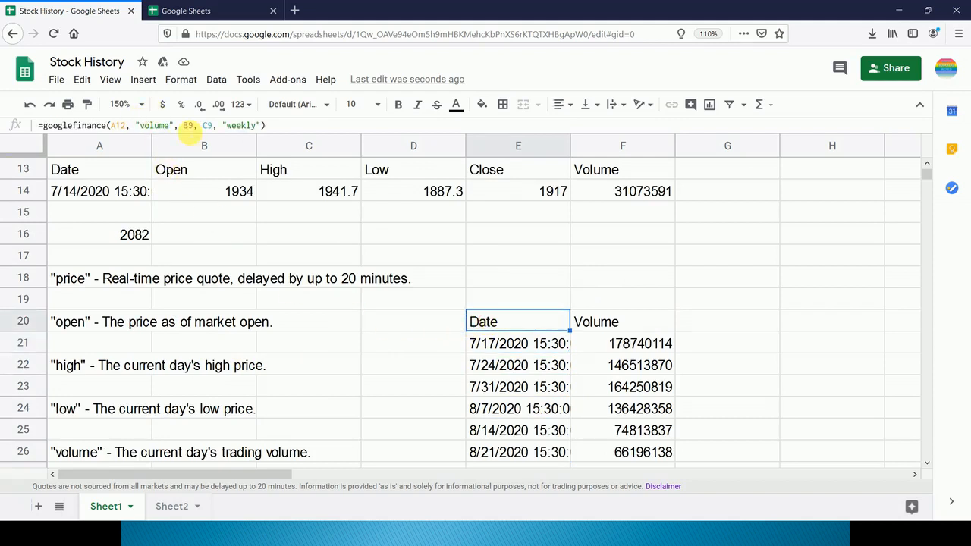
left_click_drag(137, 125, 450, 147)
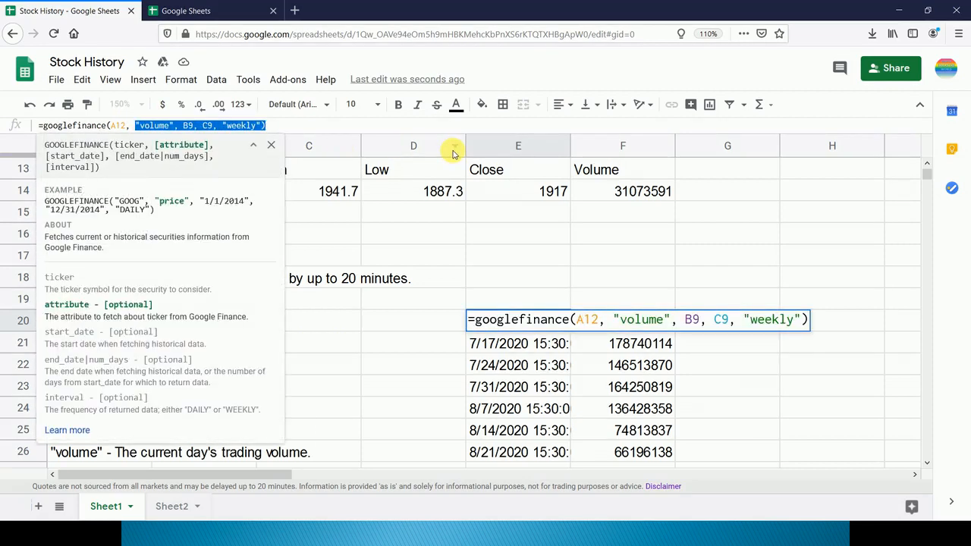
type("\"mar")
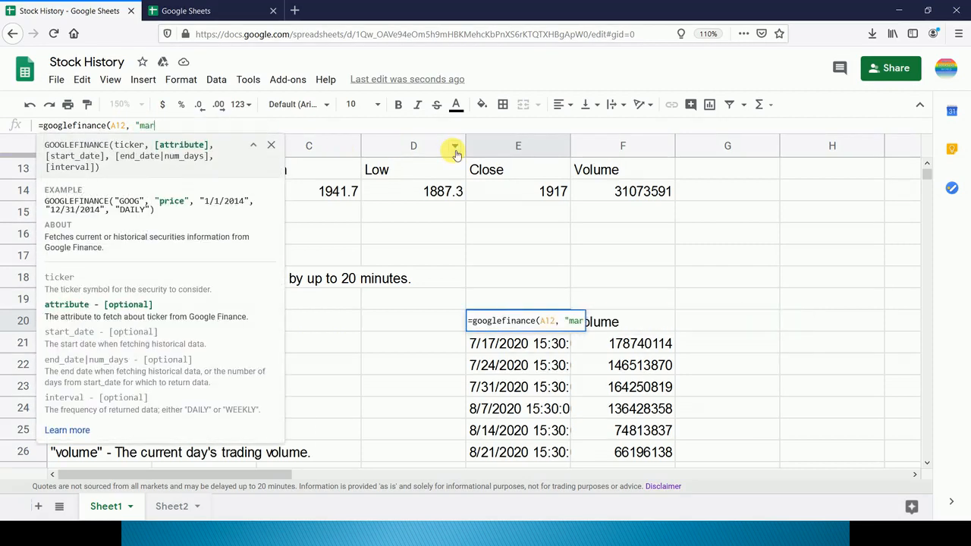
type("ketcap")
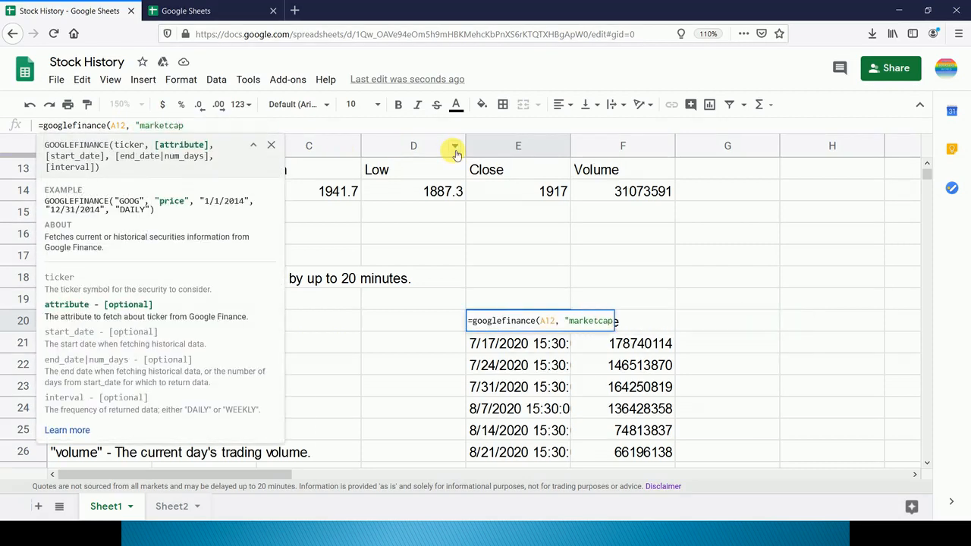
type("\")")
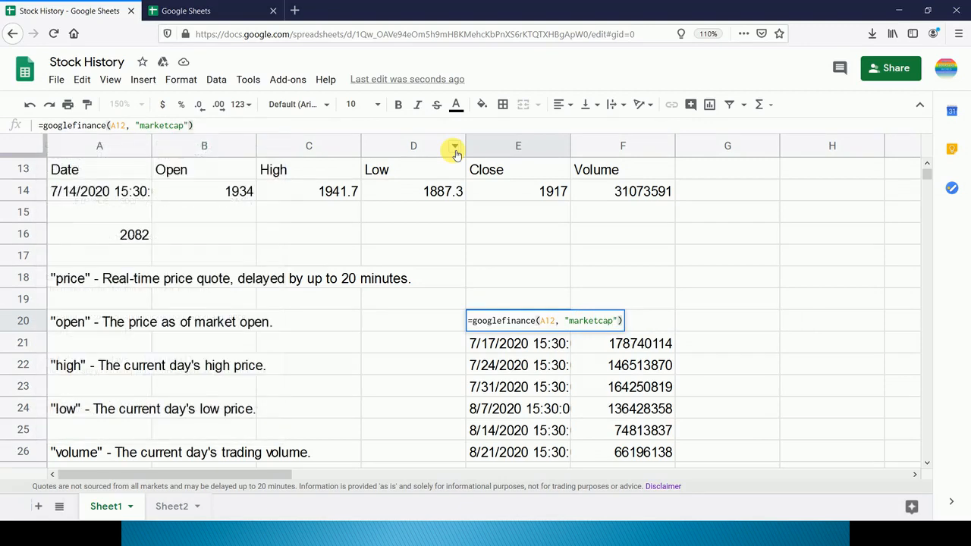
key("Return")
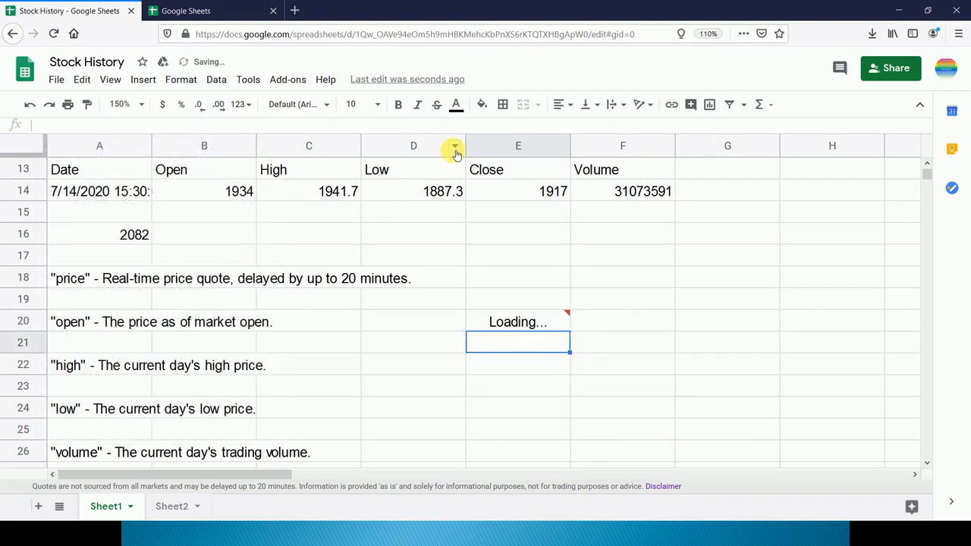
key("Up")
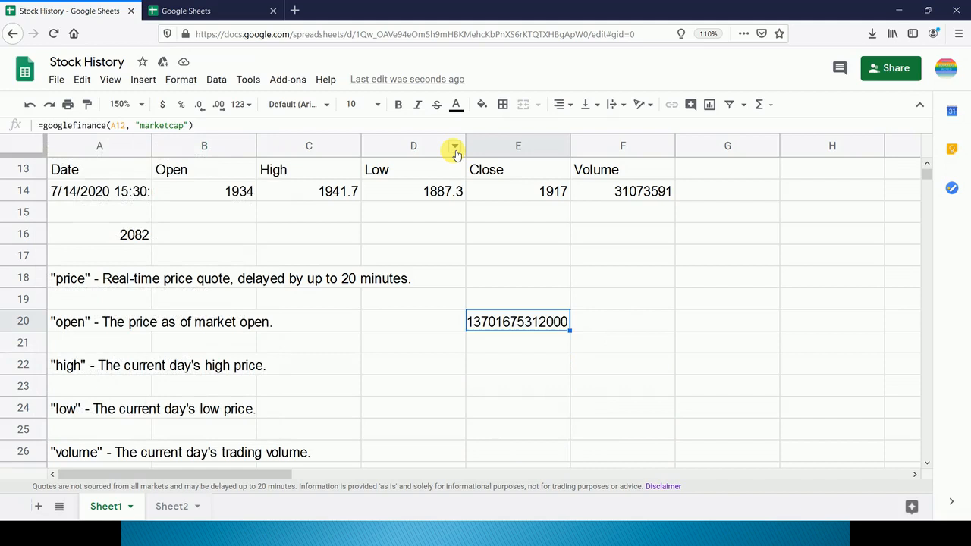
- Change the attribute in the E20 formula to "tradetime", keeping A12 as the ticker
scroll(433, 269, "down", 2)
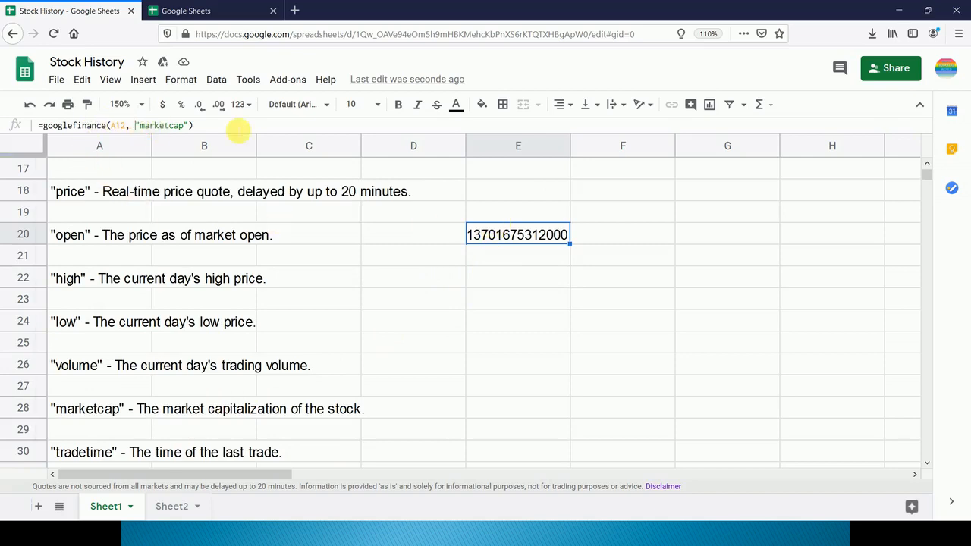
left_click_drag(228, 126, 135, 126)
key("BackSpace")
type("\"tradetime")
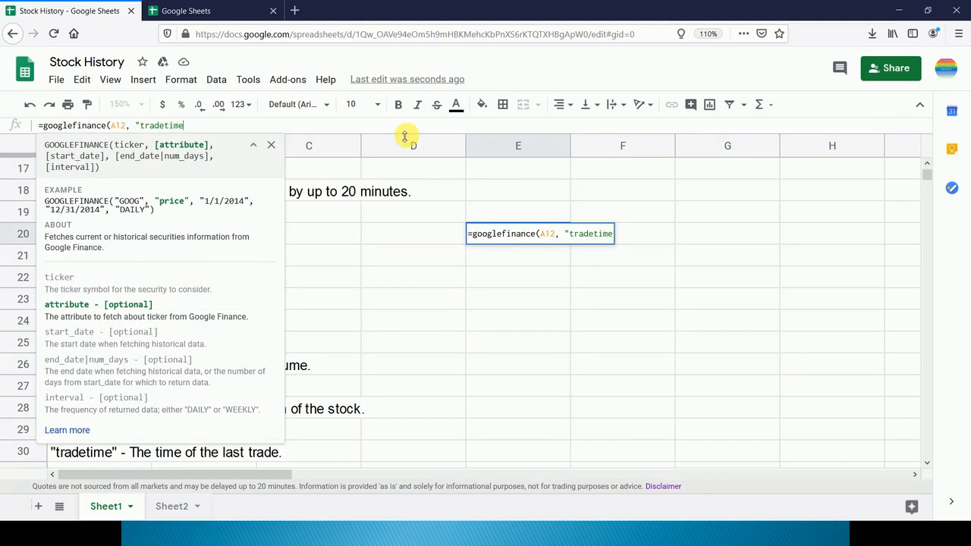
type("\")")
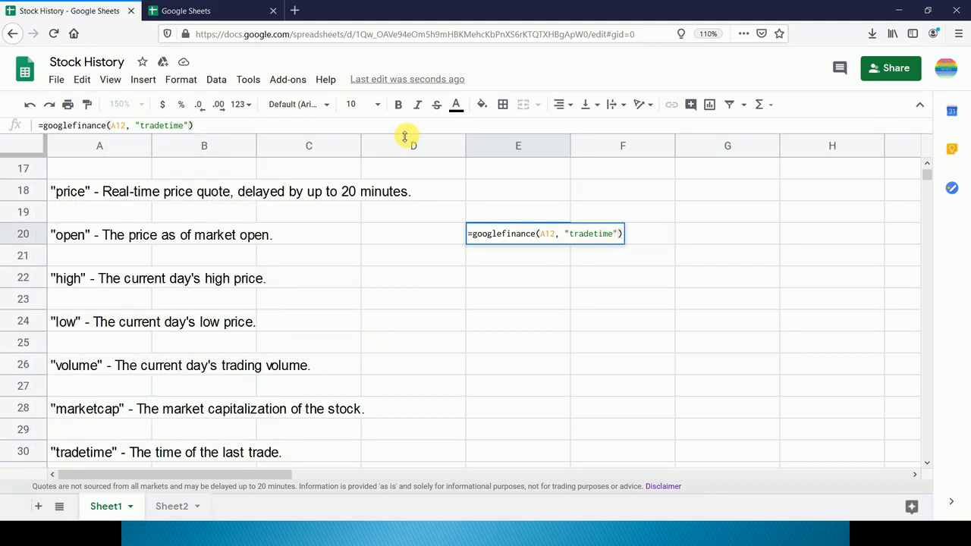
key("Return")
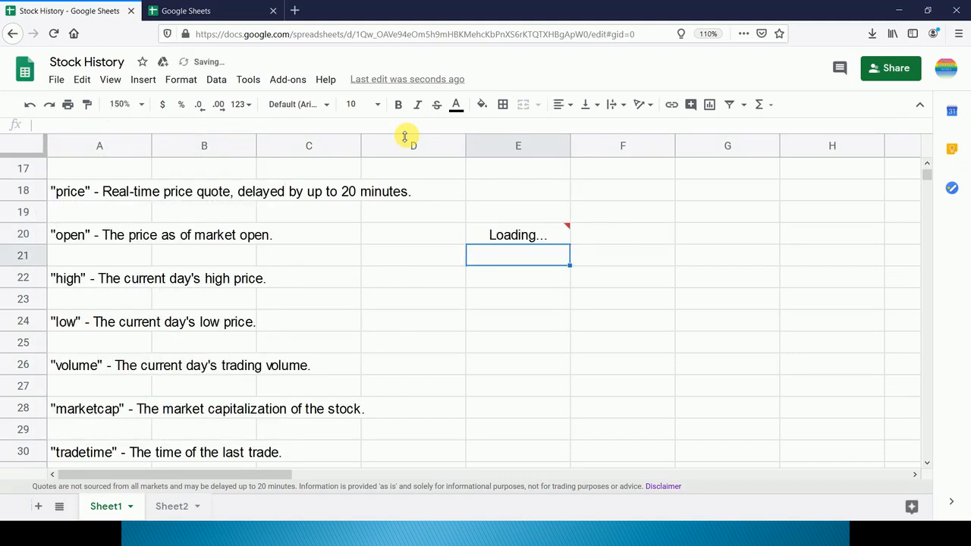
key("Up")
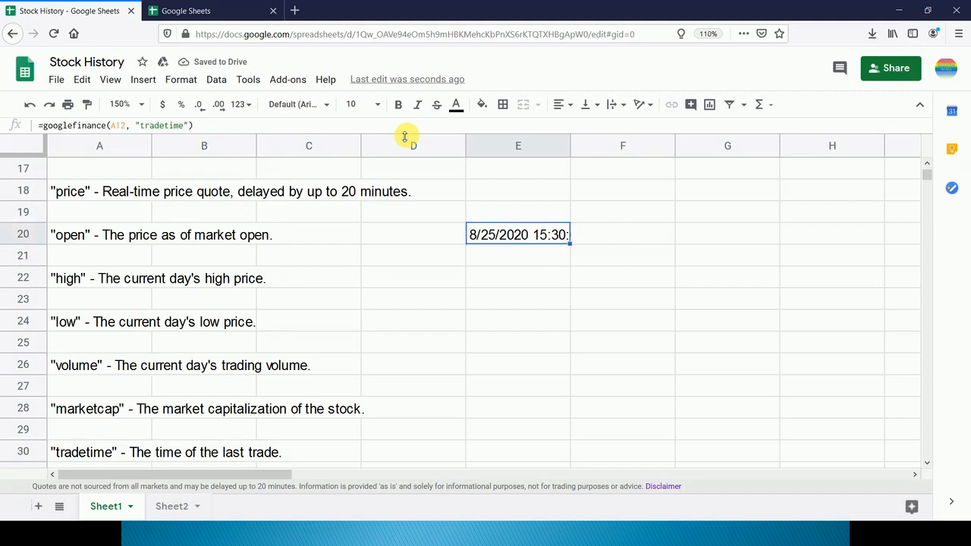
- Copy the E20 formula =googlefinance(A12, "tradetime") into cell E30 beside the "tradetime" description
key("Down")
key("Down")
key("Up")
key("Up")
key("Return")
key("Escape")
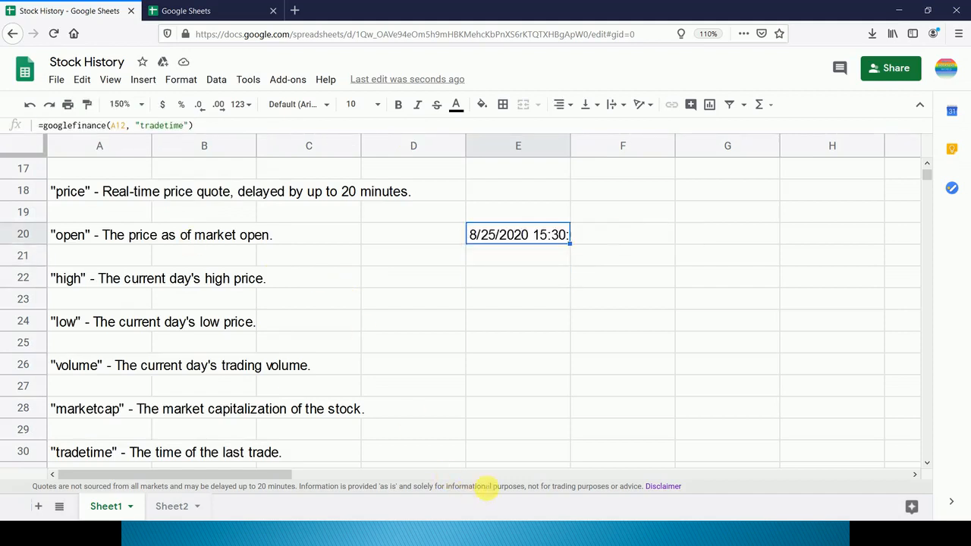
left_click(521, 451)
scroll(521, 452, "down", 2)
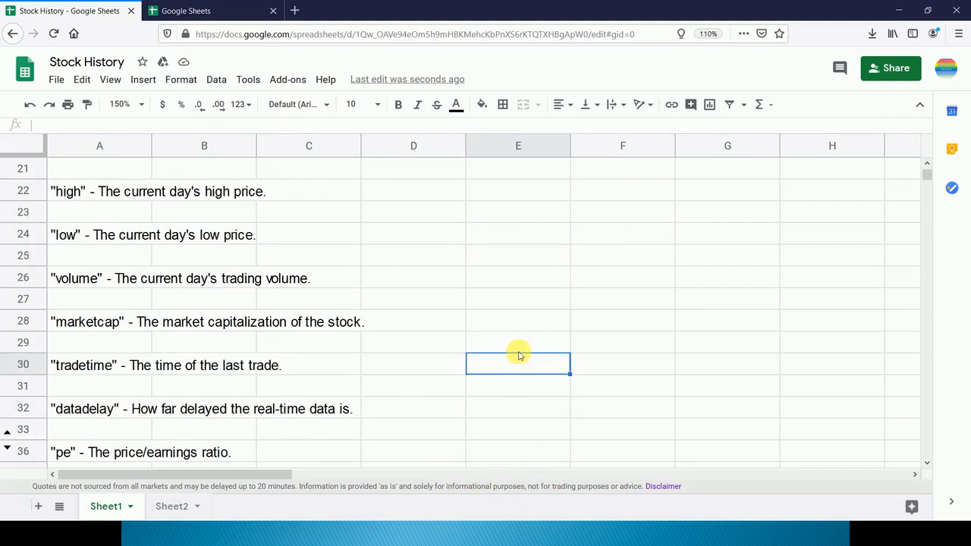
type("=googlefinance(A12, \"tradetime\")")
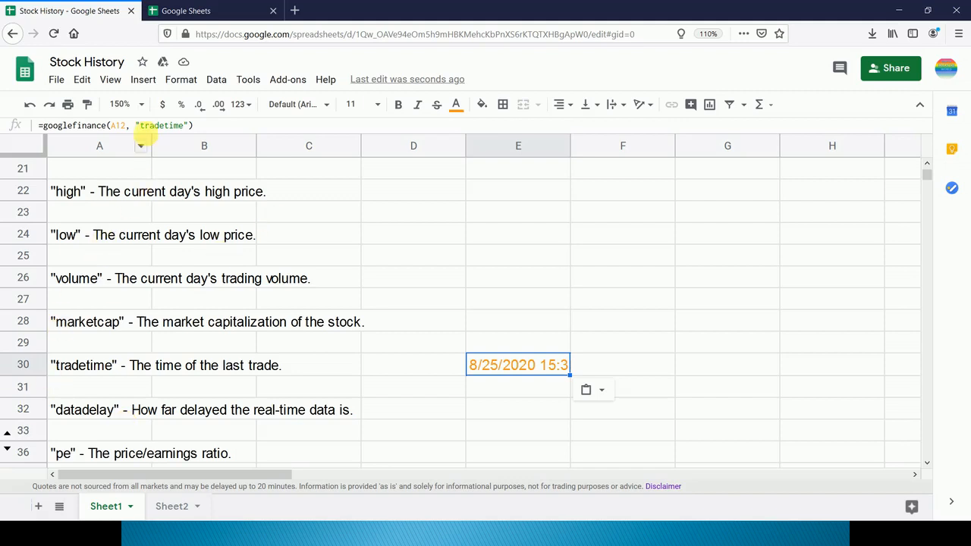
- Change the attribute in the E30 formula to "datadelay", keeping A12 as the ticker
left_click_drag(142, 128, 194, 126)
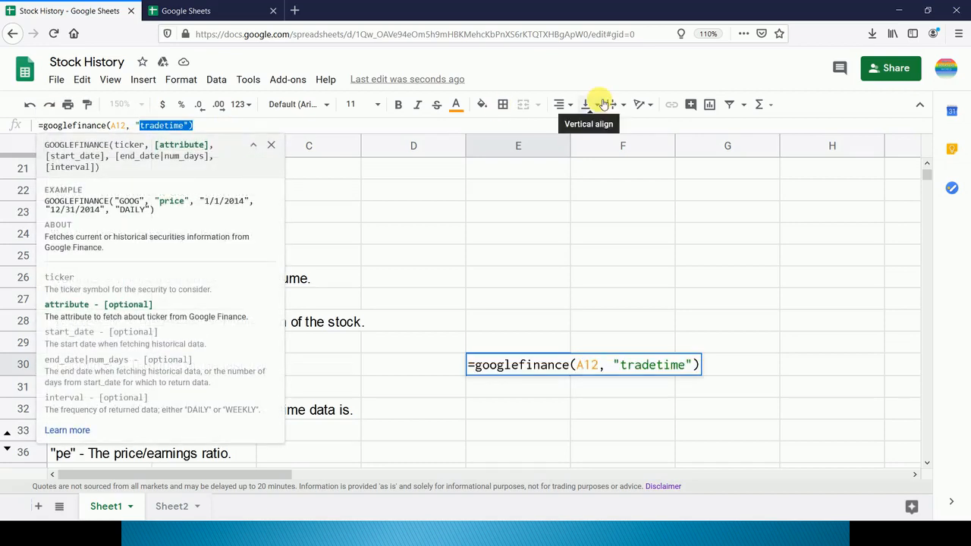
type("\"datadelay\"")
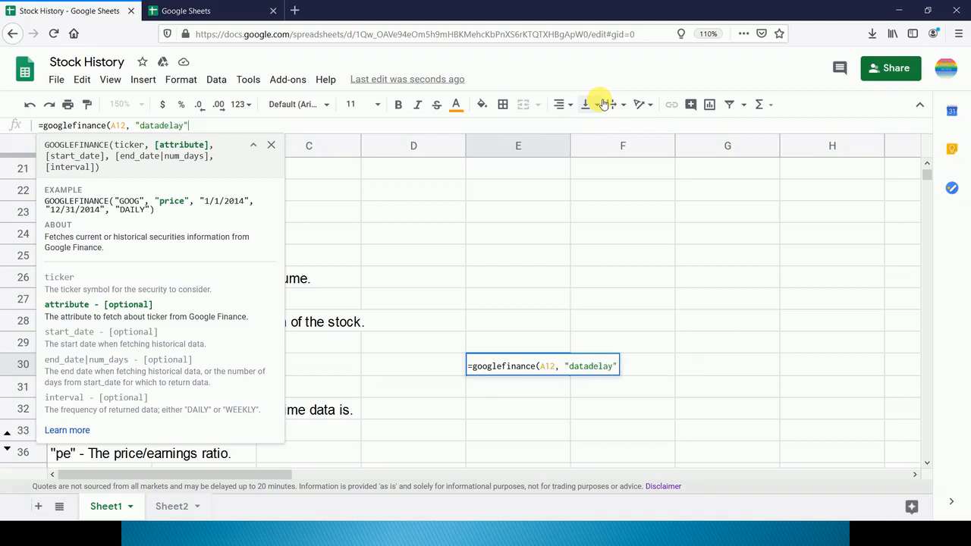
type(")")
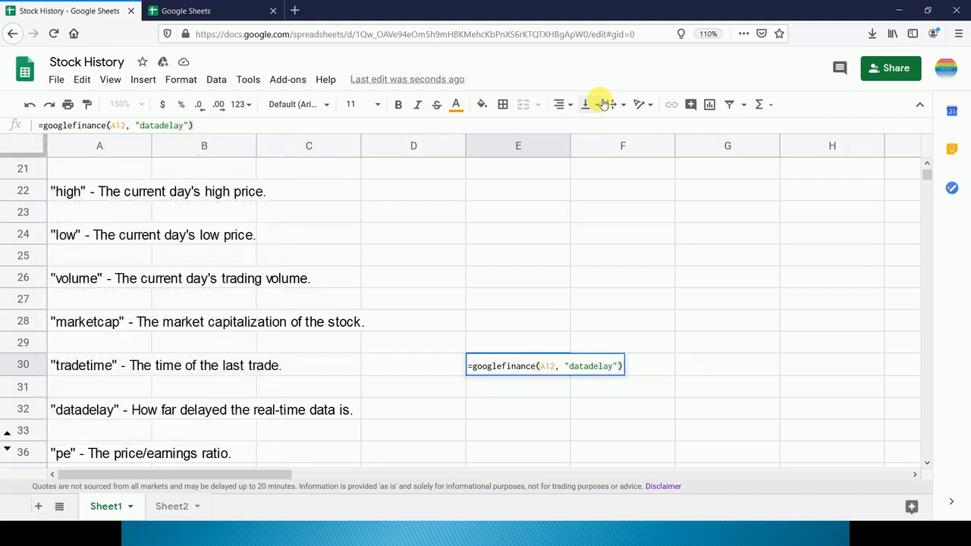
key("Return")
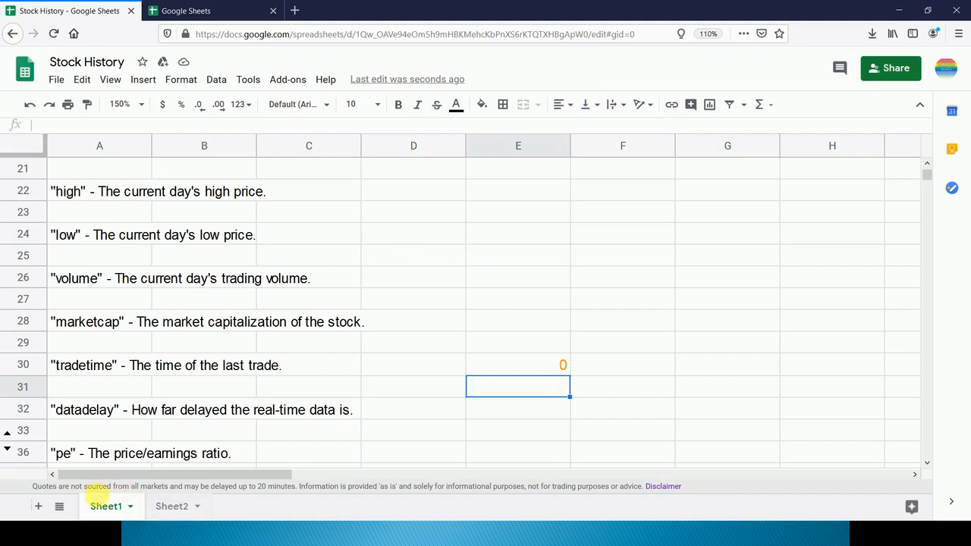
- Open the Google Finance disclaimer page that lists the data delay for each stock exchange
left_click(651, 487)
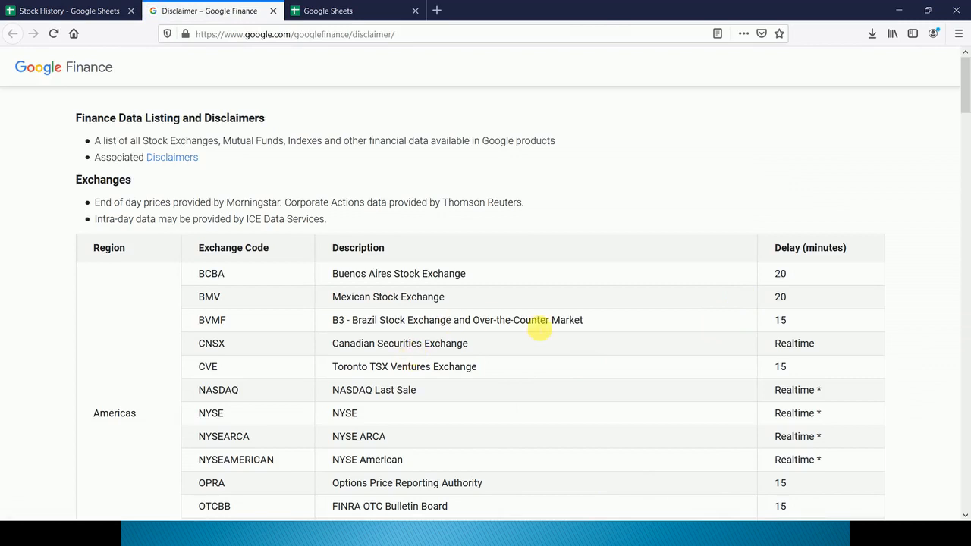
- Search the Google Finance disclaimer page for "india" to check the data delay of the Indian stock exchange
scroll(538, 326, "down", 1)
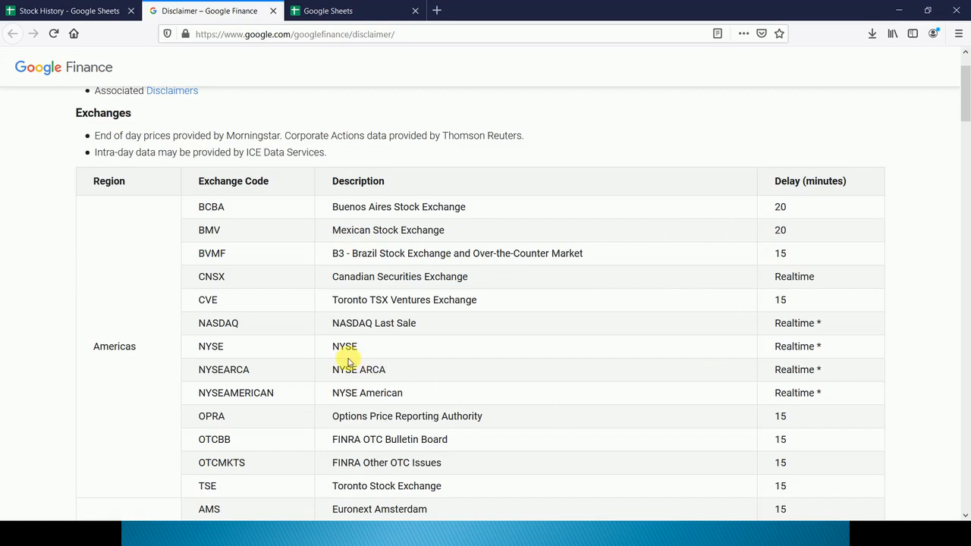
scroll(657, 400, "down", 2)
scroll(657, 400, "down", 5)
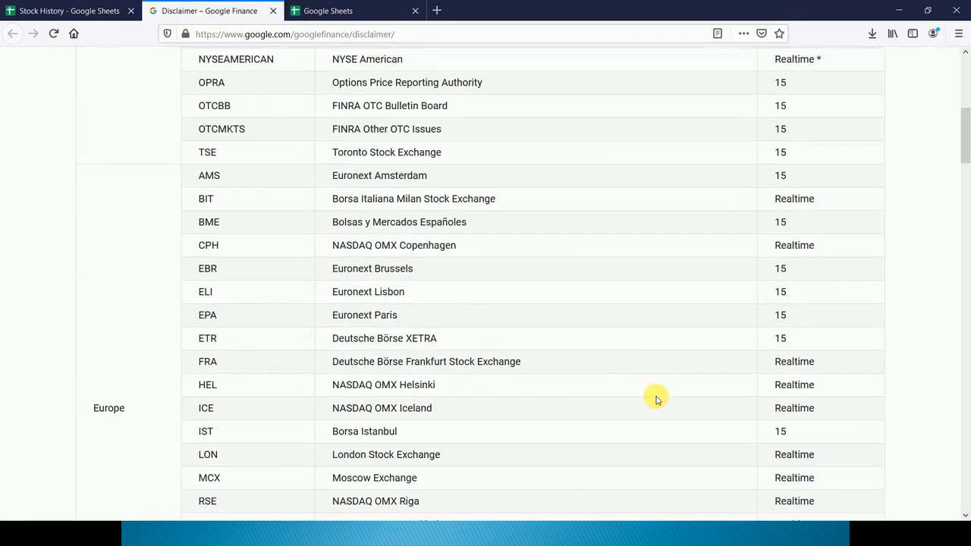
scroll(657, 400, "down", 3)
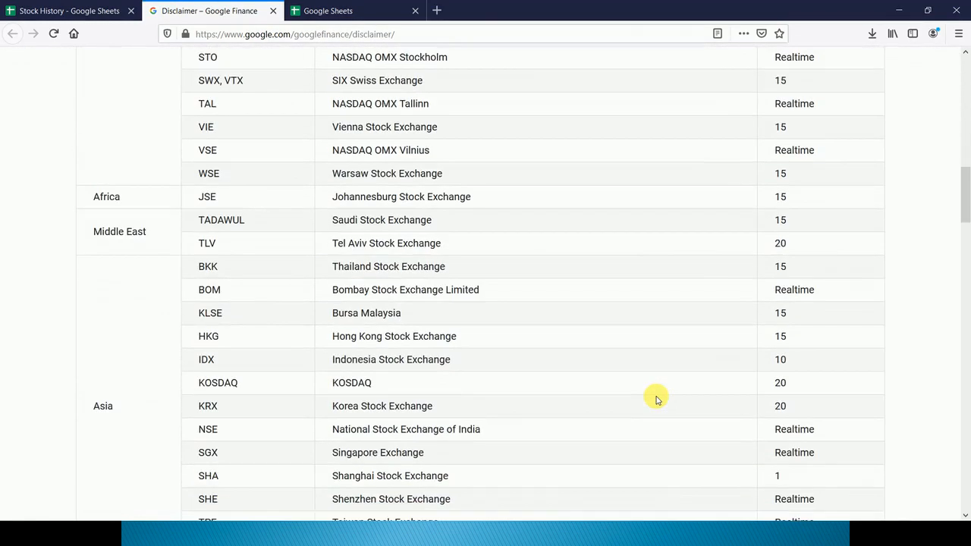
key("ctrl+f")
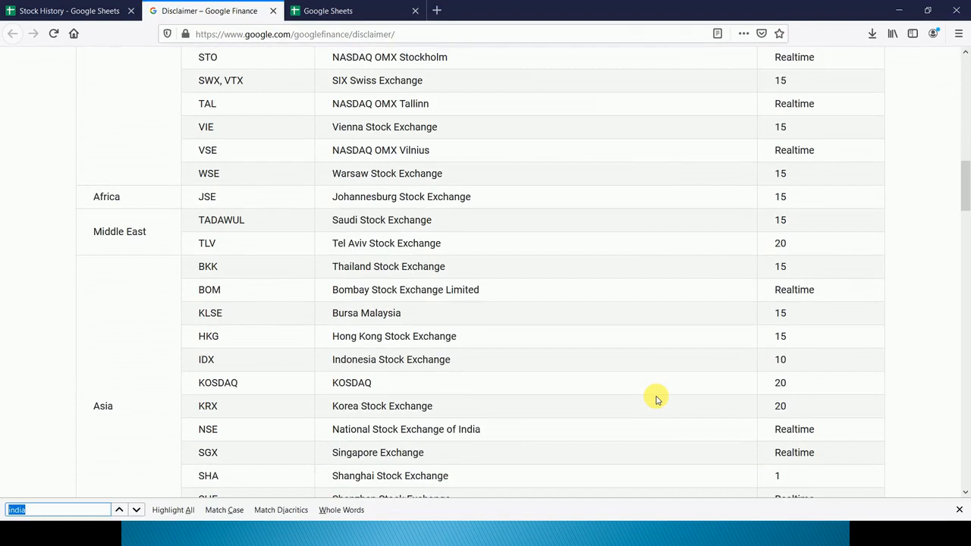
type("india")
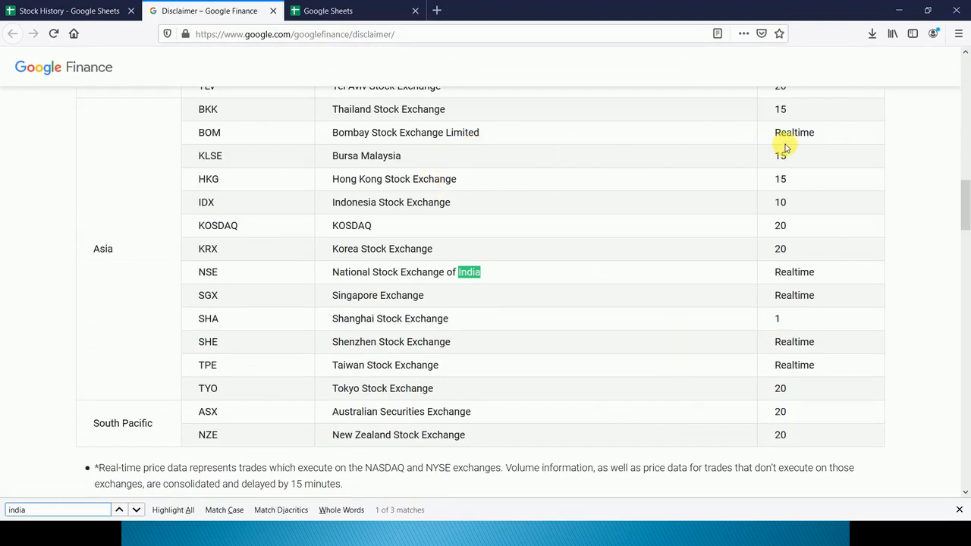
- Return to the Stock History spreadsheet and change the attribute in the E30 formula to "pe", keeping A12 as the ticker
left_click(73, 11)
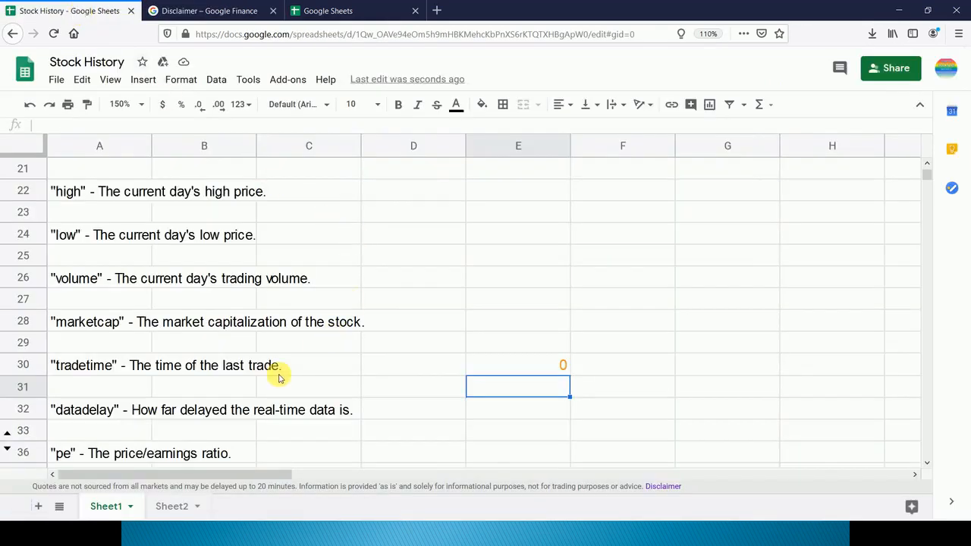
scroll(278, 377, "down", 1)
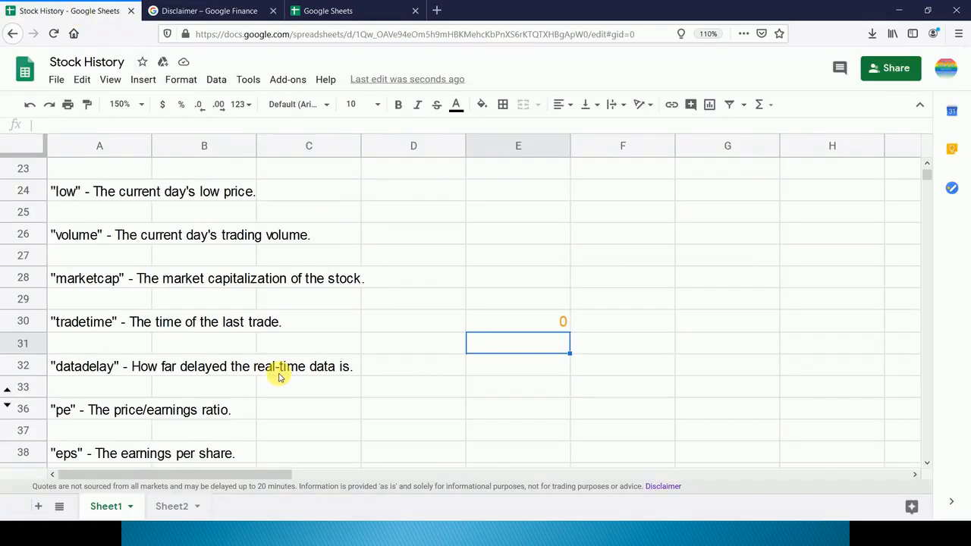
left_click(535, 321)
left_click_drag(139, 125, 186, 125)
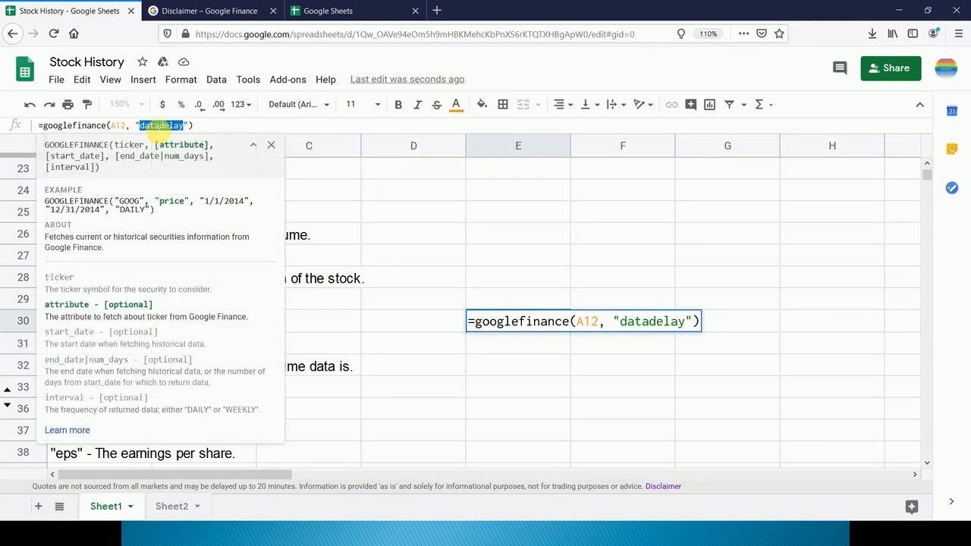
type("pe")
key("Return")
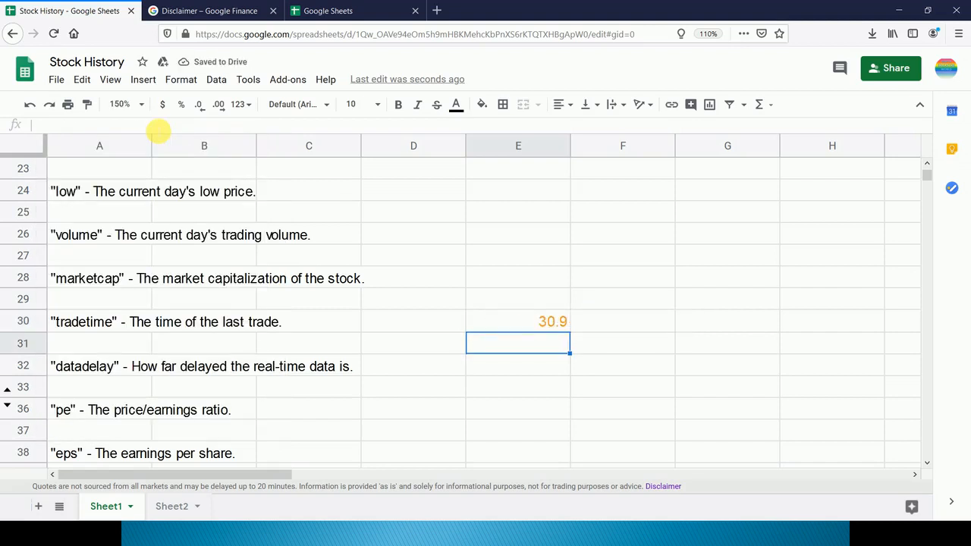
- Change the attribute in the E30 formula to "eps", keeping A12 as the ticker
key("Up")
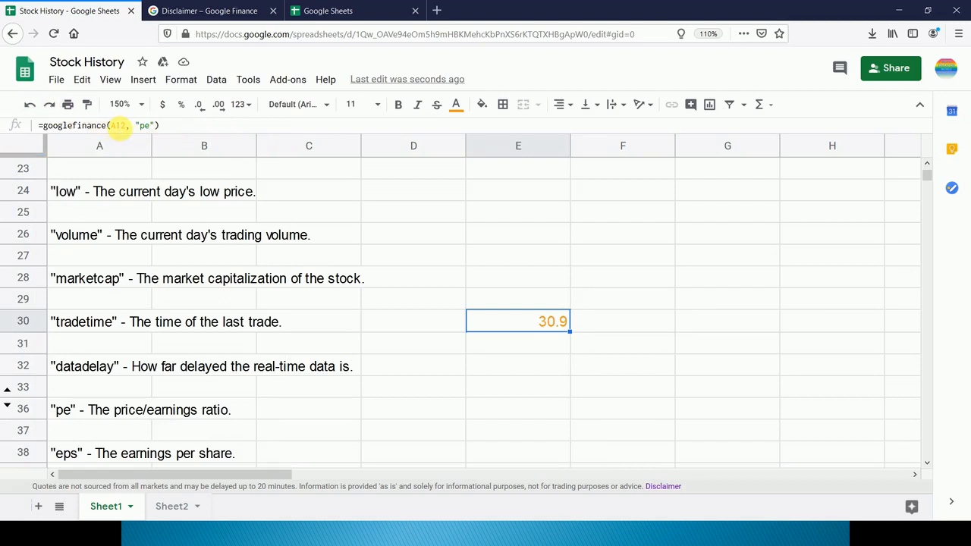
left_click(142, 125)
key("BackSpace")
key("BackSpace")
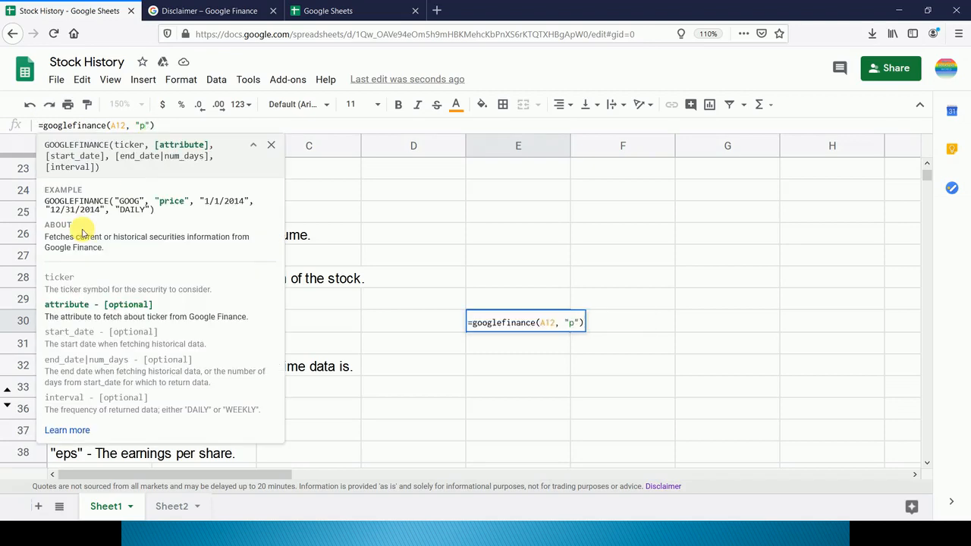
type("eps")
key("Return")
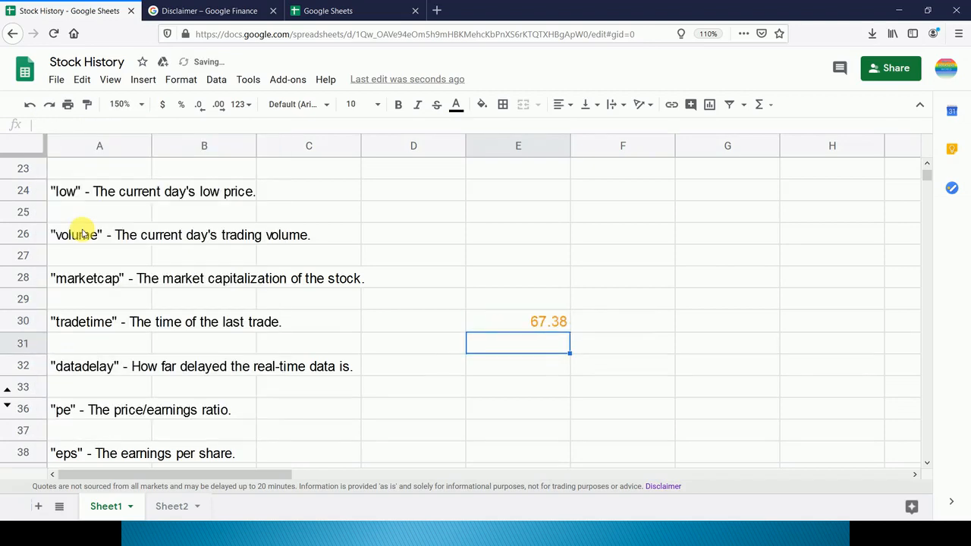
- Change the attribute in the E30 formula to "high52" to fetch the 52-week high price for the ticker in A12
scroll(72, 342, "down", 1)
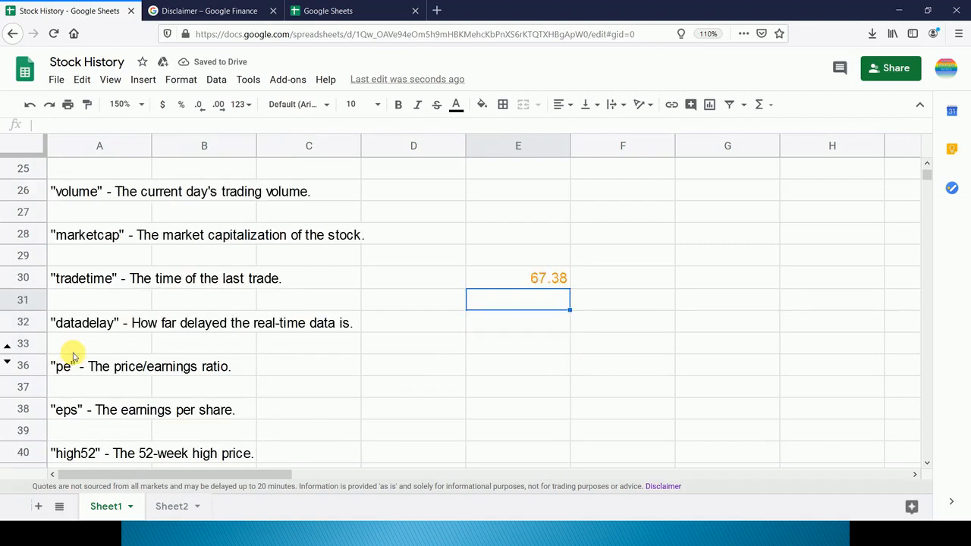
scroll(73, 356, "down", 2)
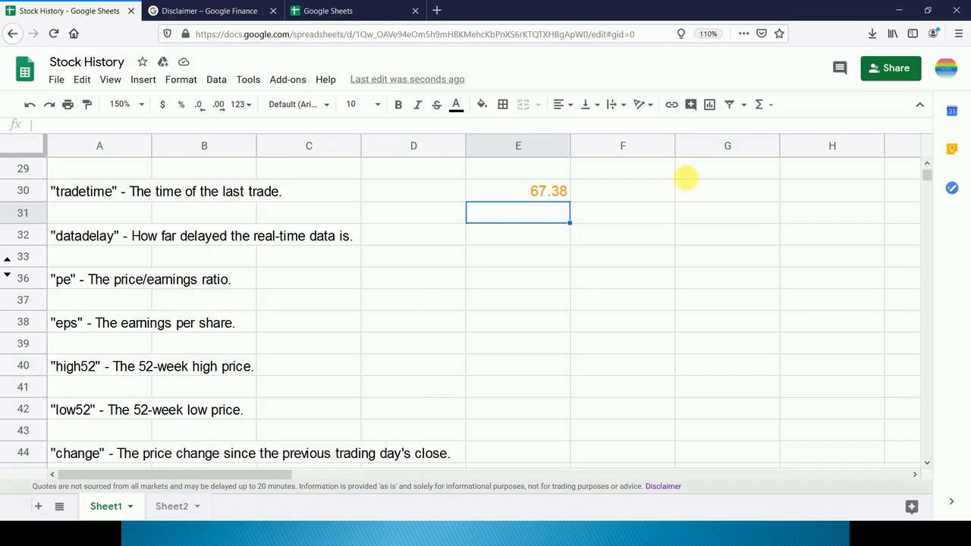
left_click(494, 194)
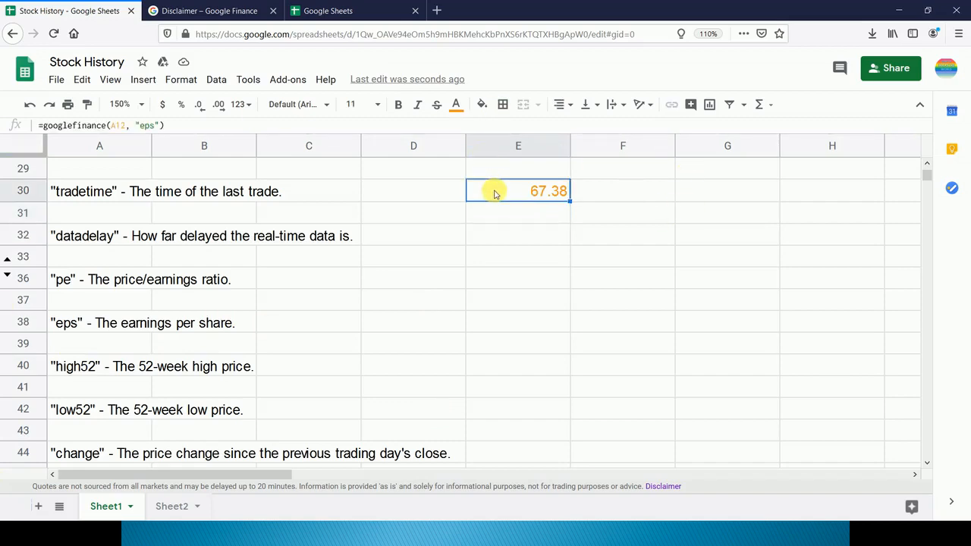
double_click(147, 126)
left_click_drag(147, 126, 181, 123)
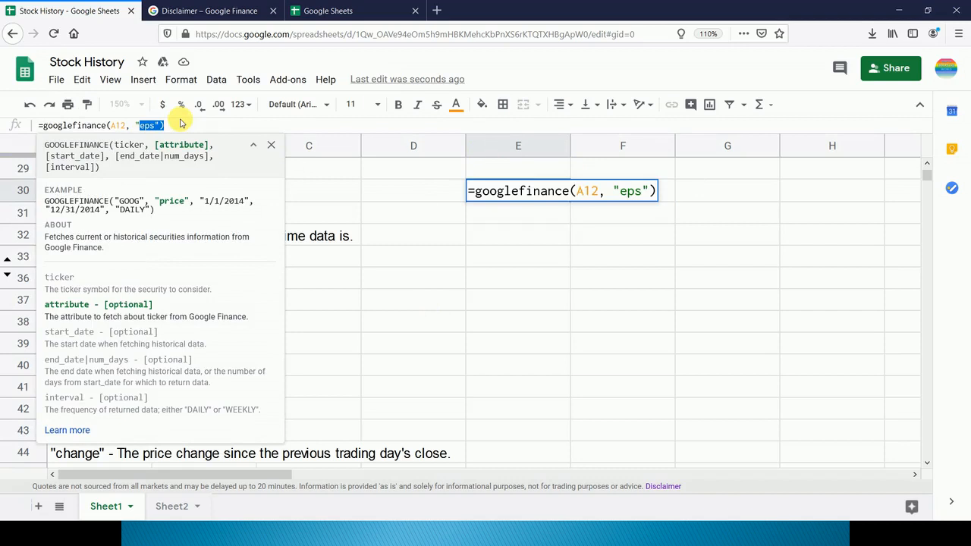
type("ghit")
key("BackSpace")
key("BackSpace")
key("BackSpace")
key("BackSpace")
type("high")
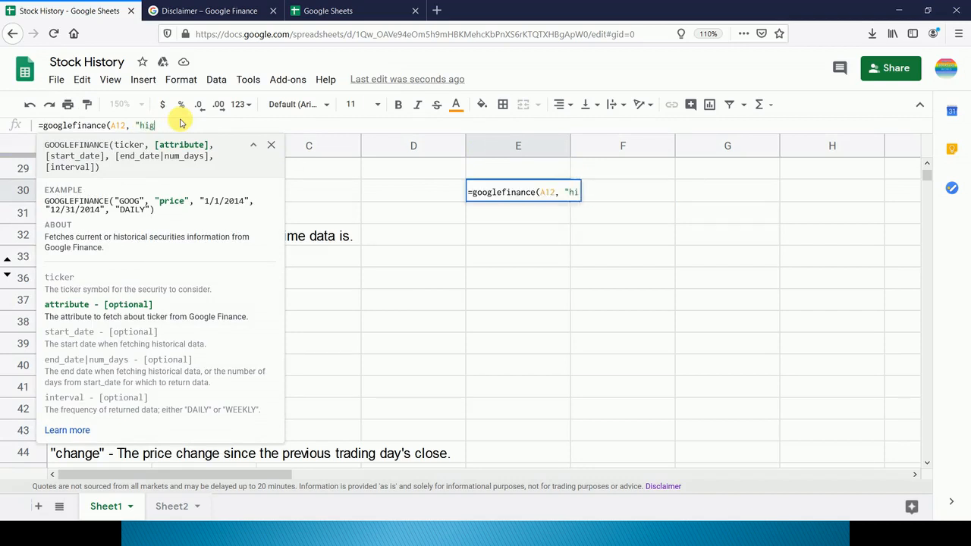
type("52\")")
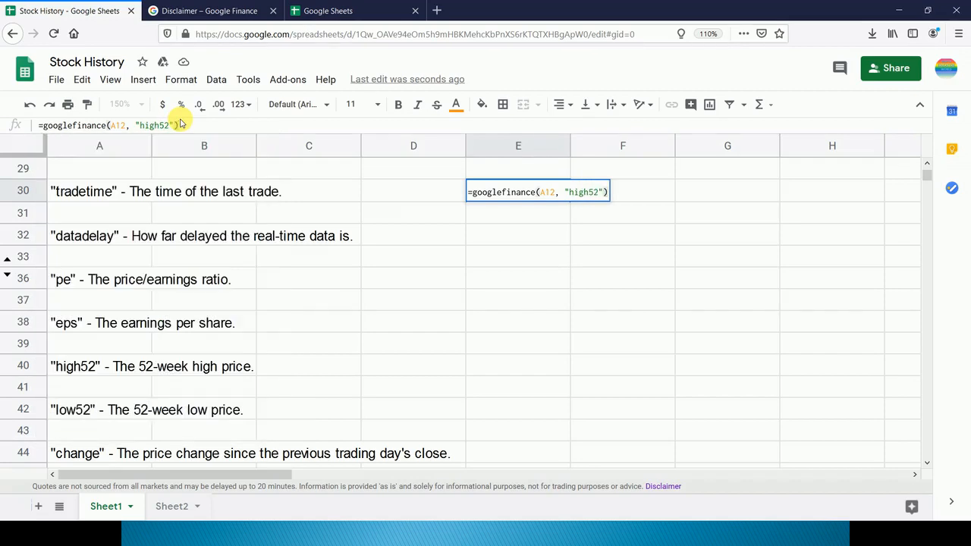
key("Return")
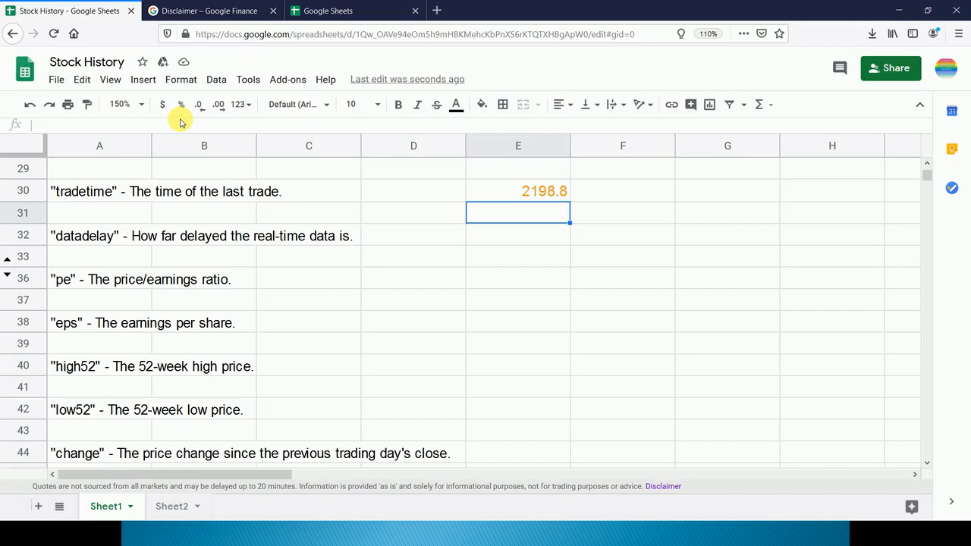
- Change the attribute in the E30 formula to "low52" to fetch the 52-week low price for the ticker in A12
key("Up")
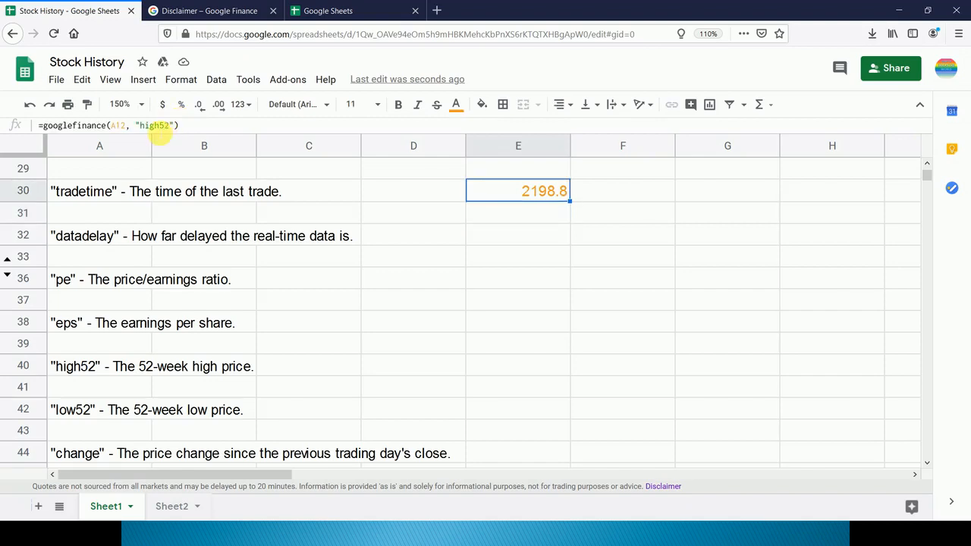
left_click_drag(160, 126, 141, 125)
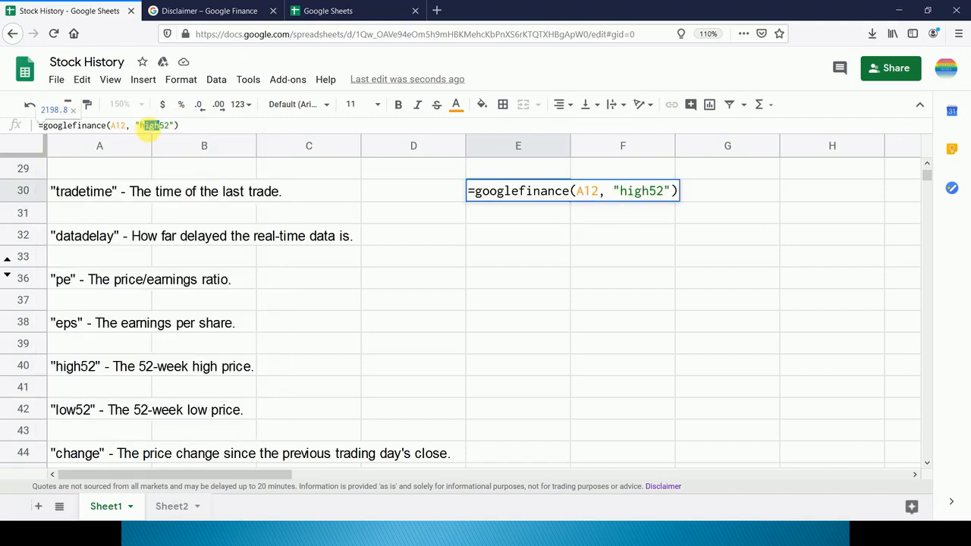
type("low")
key("Return")
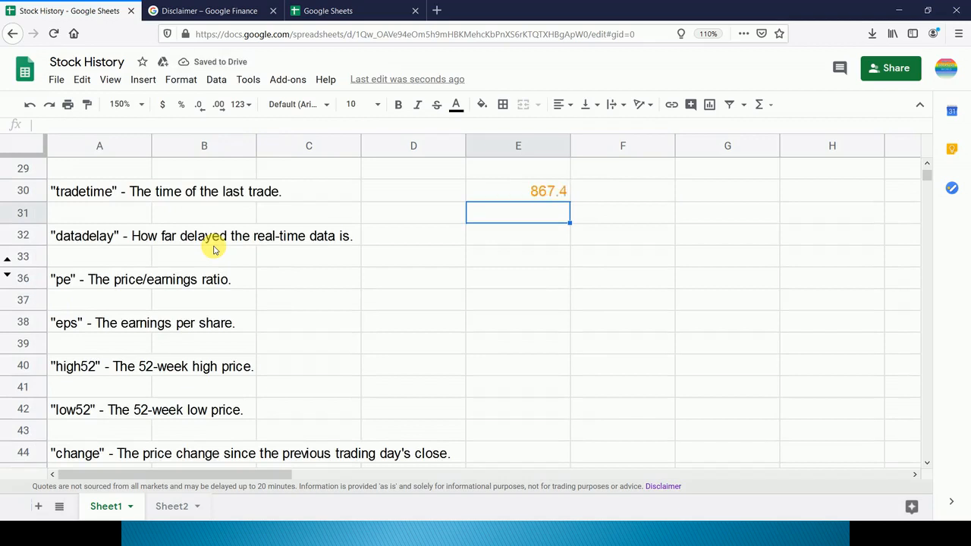
- Replace the attribute in the E30 formula so it reads =googlefinance(A12, "change")
key("Up")
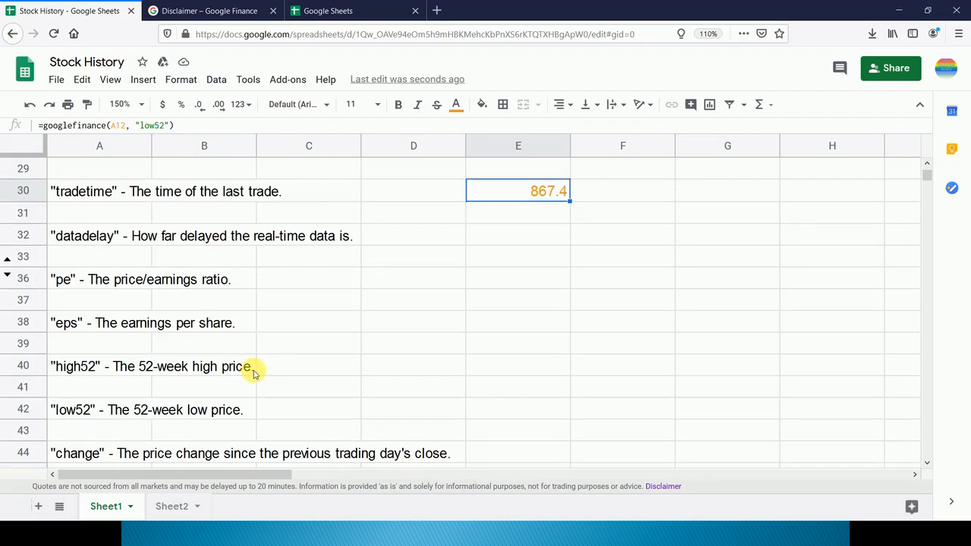
left_click_drag(144, 132, 373, 135)
key("BackSpace")
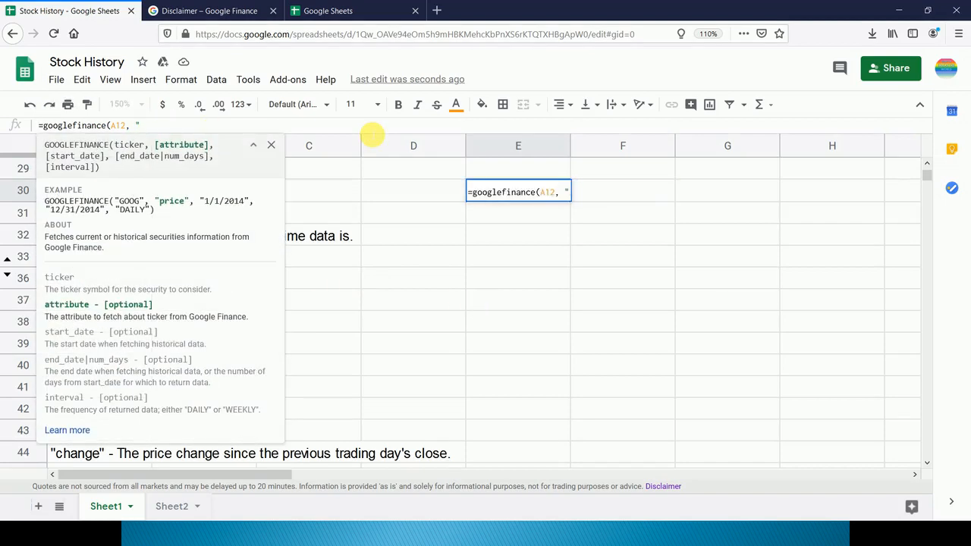
type("change\"")
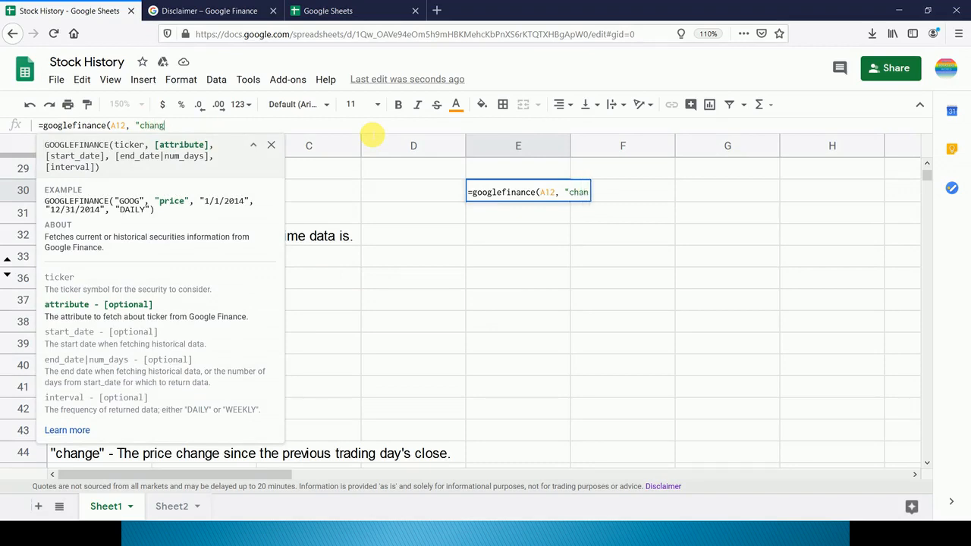
type(")")
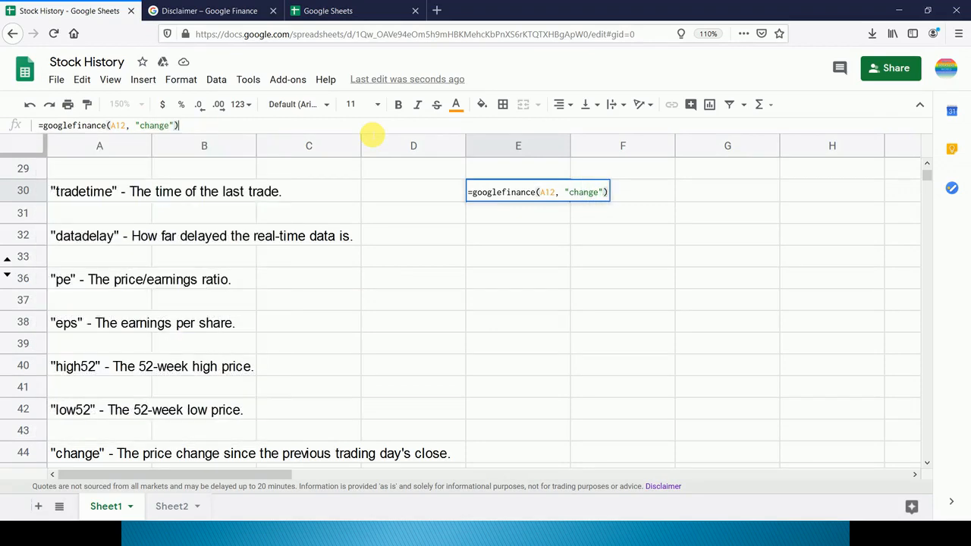
key("Return")
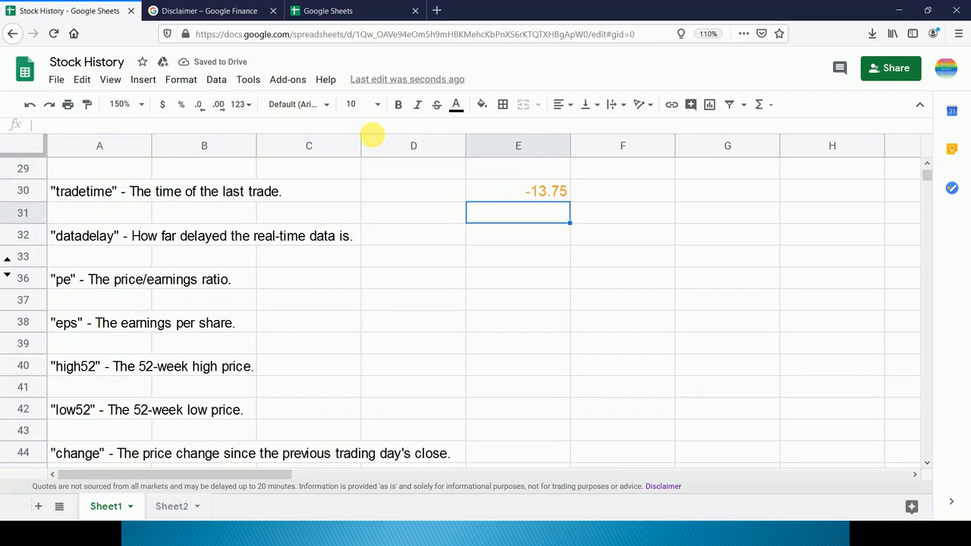
- Copy the E30 formula =googlefinance(A12, "change") into cell E43, just above the "change" description row
left_click(547, 193)
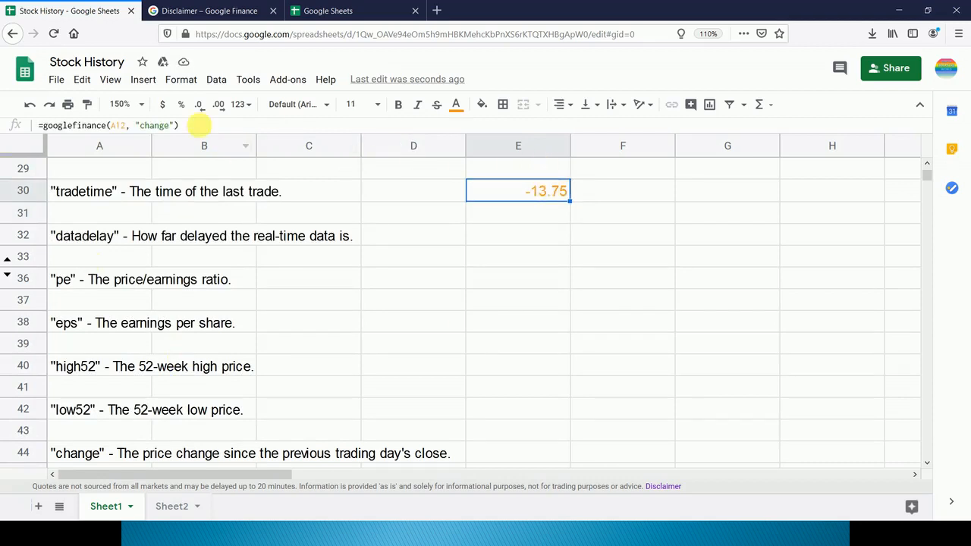
left_click_drag(199, 126, 2, 114)
key("ctrl+c")
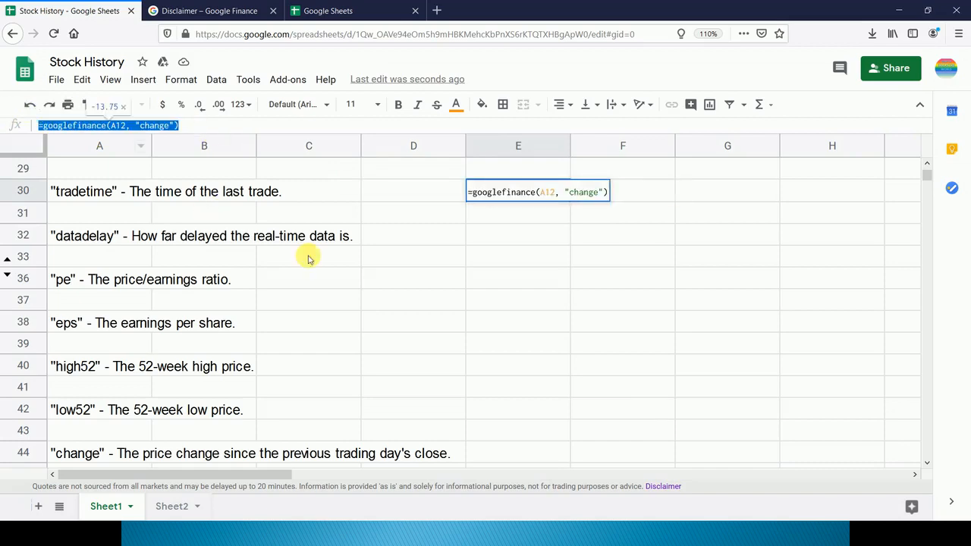
key("Escape")
left_click(536, 430)
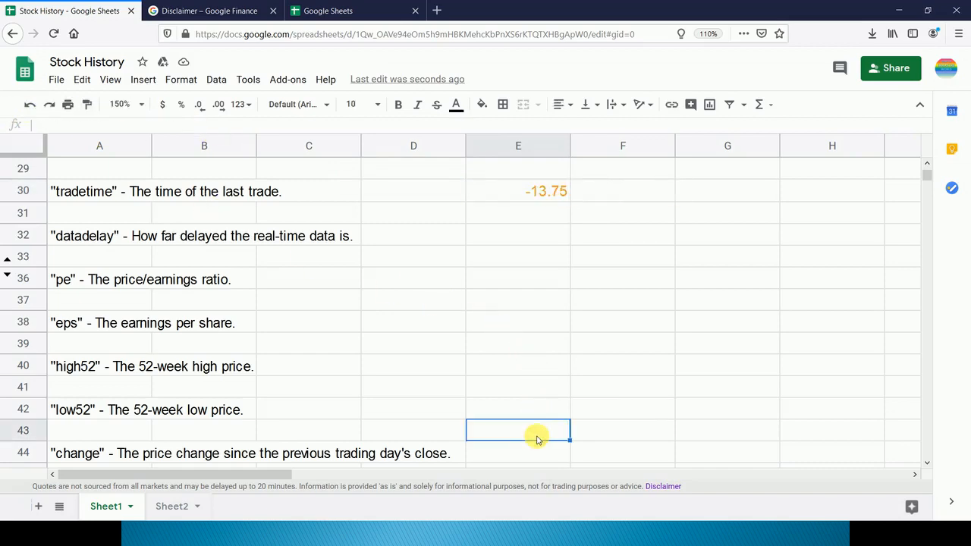
key("ctrl+v")
- Try the attribute "pctchange" in the E43 formula for the percentage price change, keeping A12 as the ticker
scroll(544, 418, "down", 3)
scroll(543, 416, "down", 1)
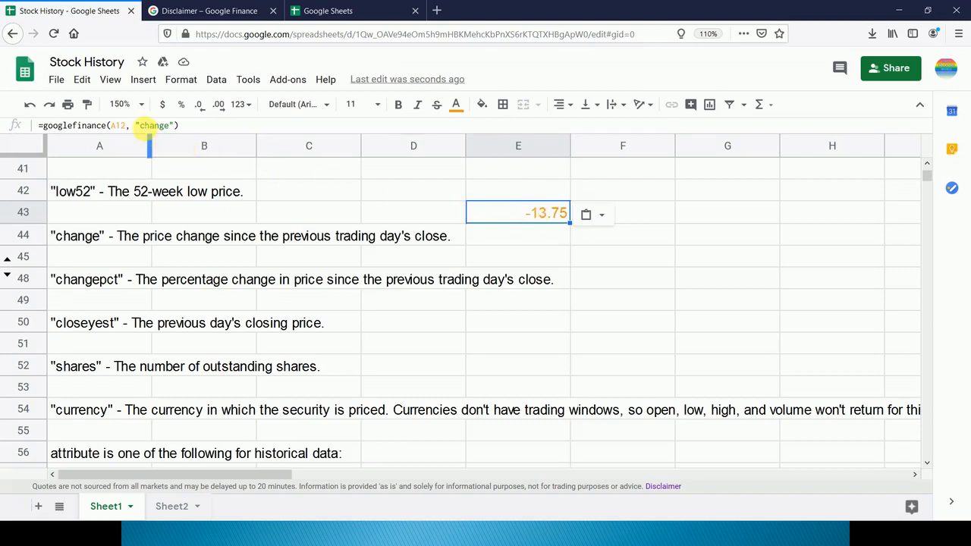
left_click(148, 126)
double_click(149, 126)
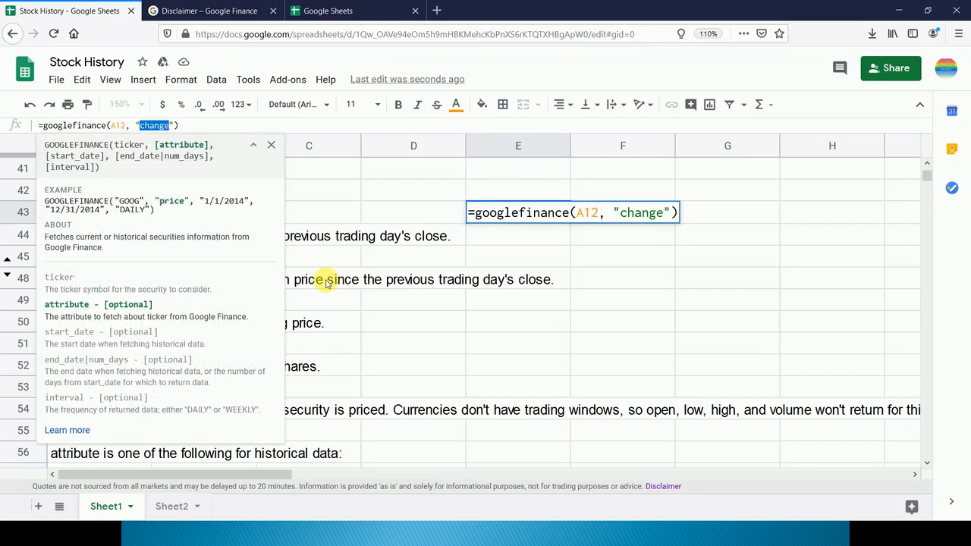
type("pctchange")
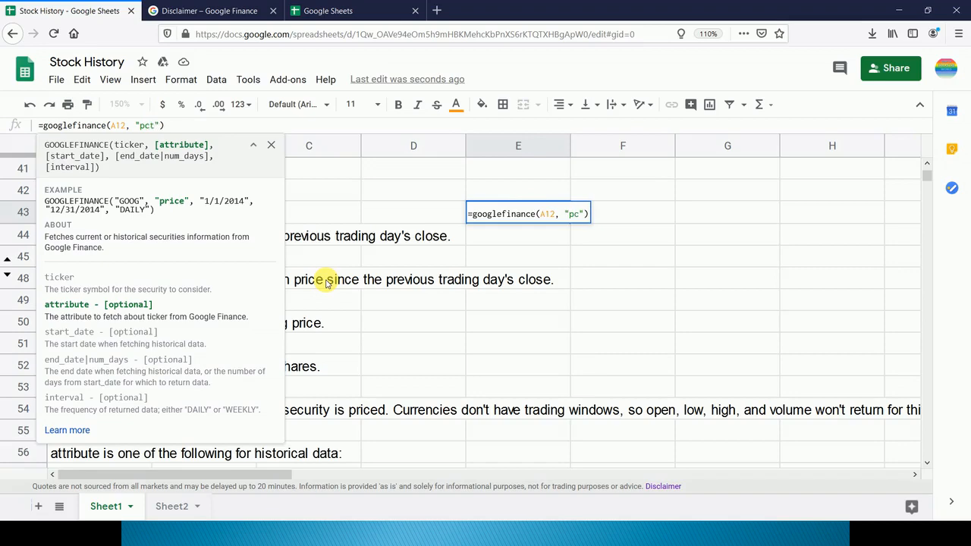
key("Return")
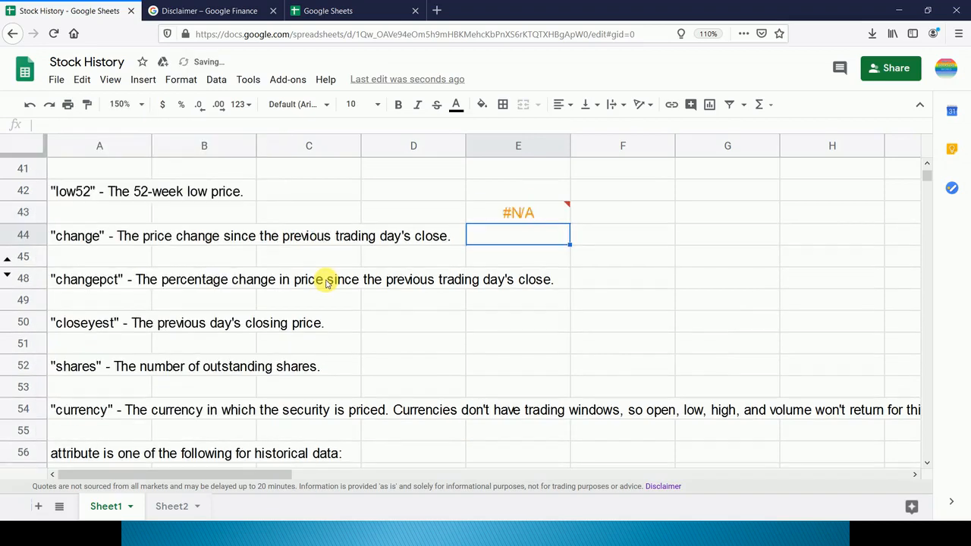
key("Up")
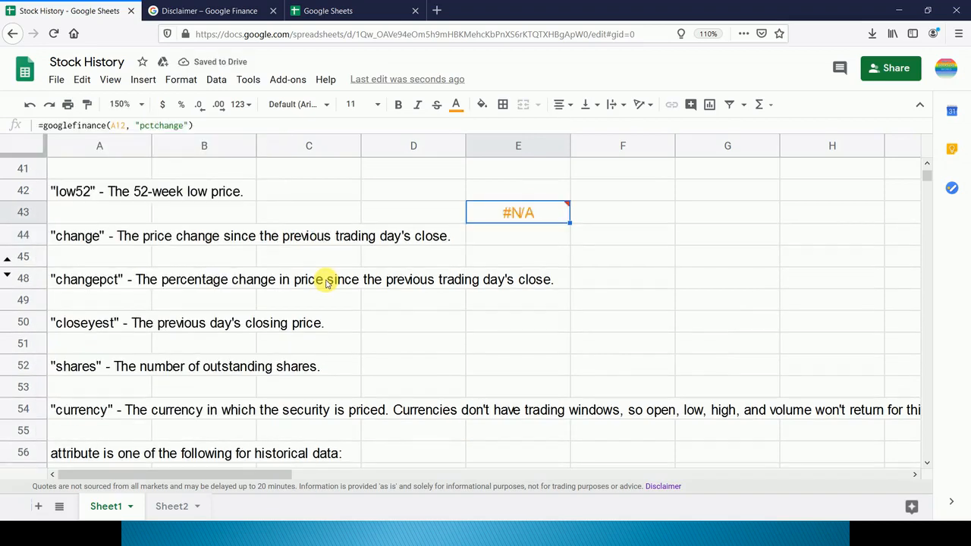
- Correct the attribute in the E43 formula to "changepct" to fetch the percentage price change
left_click(155, 126)
key("BackSpace")
key("BackSpace")
key("BackSpace")
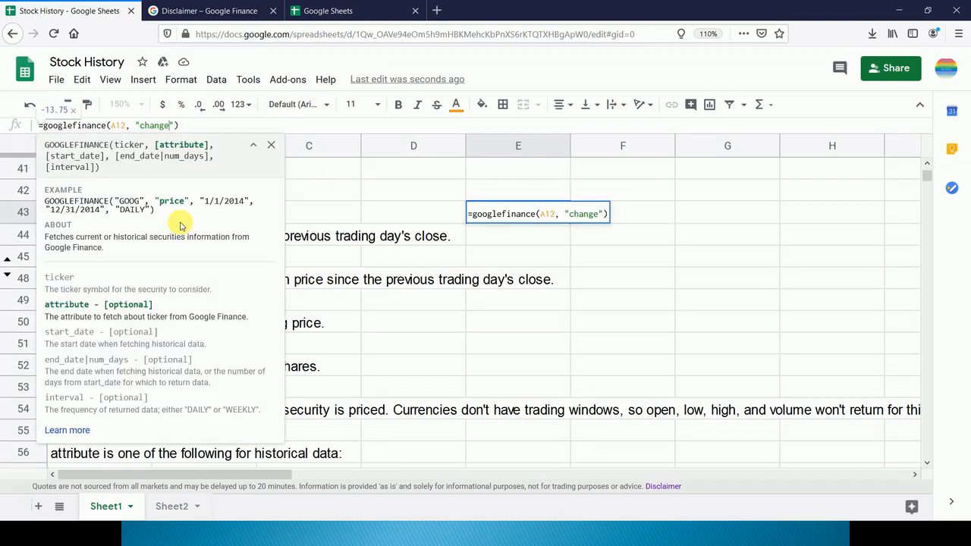
type("pct")
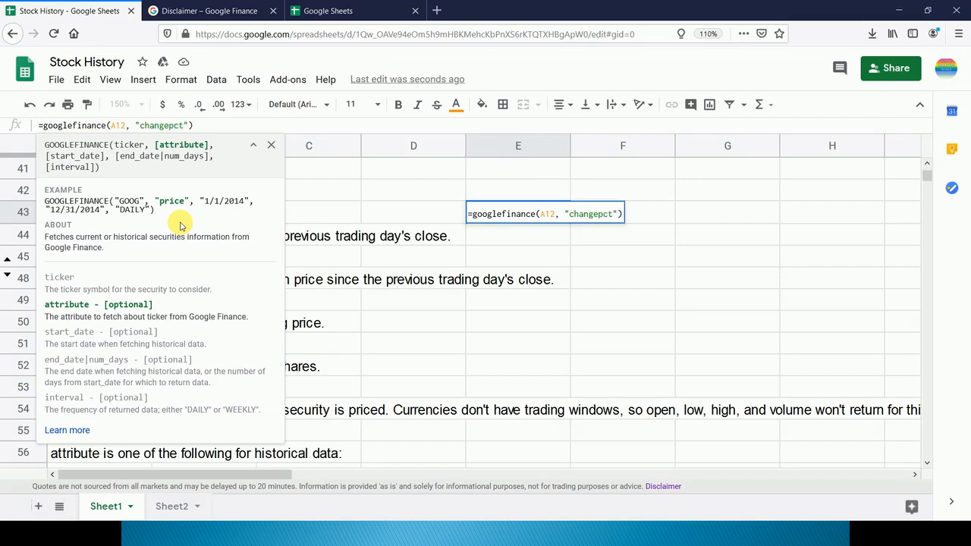
key("Return")
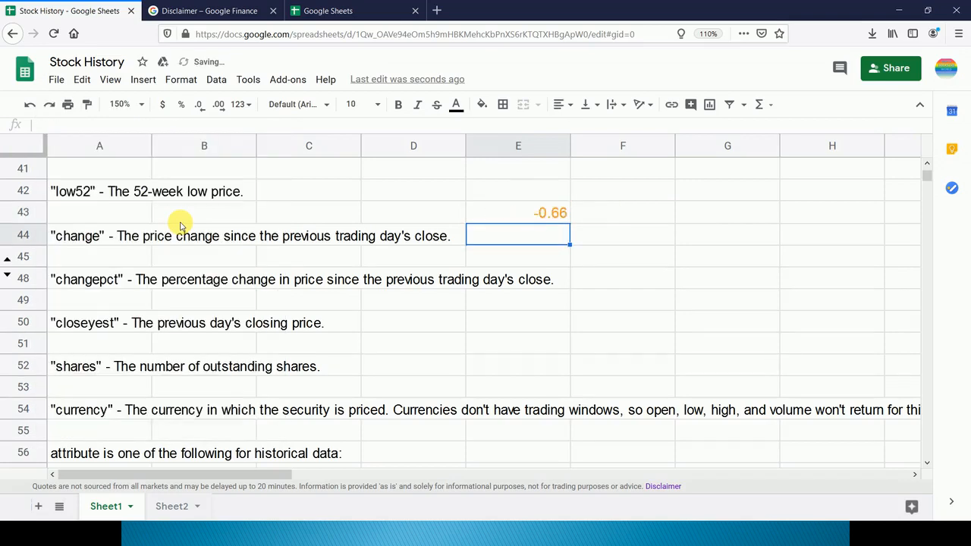
key("Up")
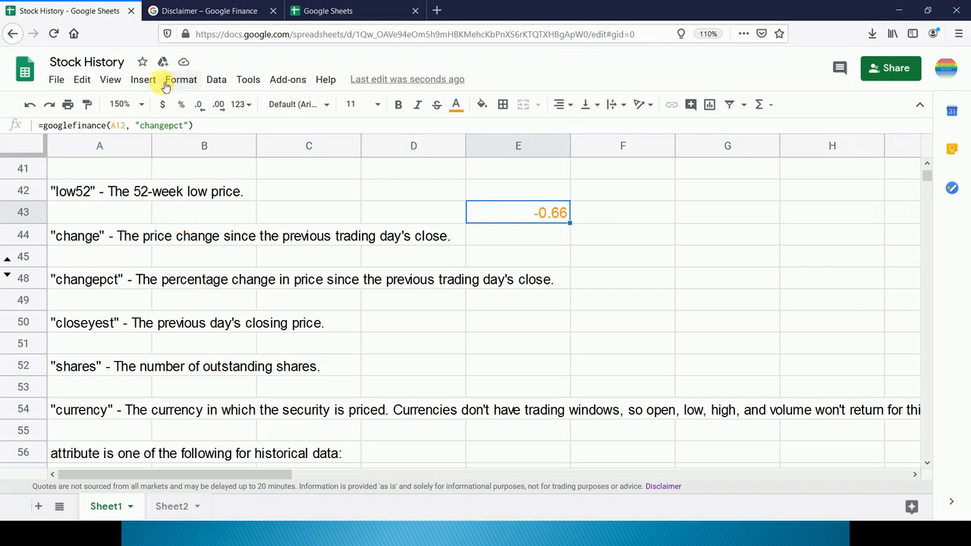
- Replace the attribute in the E43 formula with "closeyest" to fetch the previous day's closing price
left_click(147, 126)
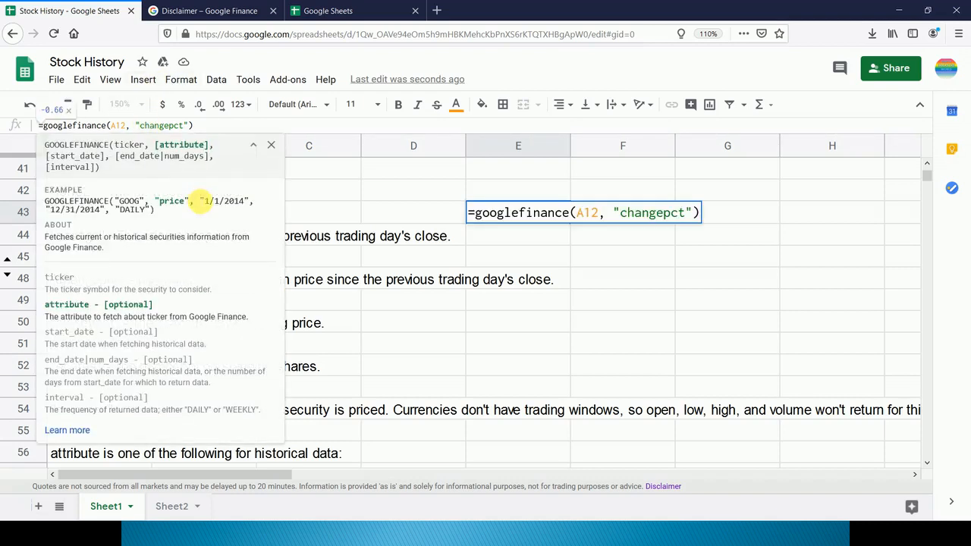
key("Delete")
key("Delete")
key("Delete")
key("Delete")
key("Delete")
key("Delete")
key("Delete")
key("Delete")
key("Delete")
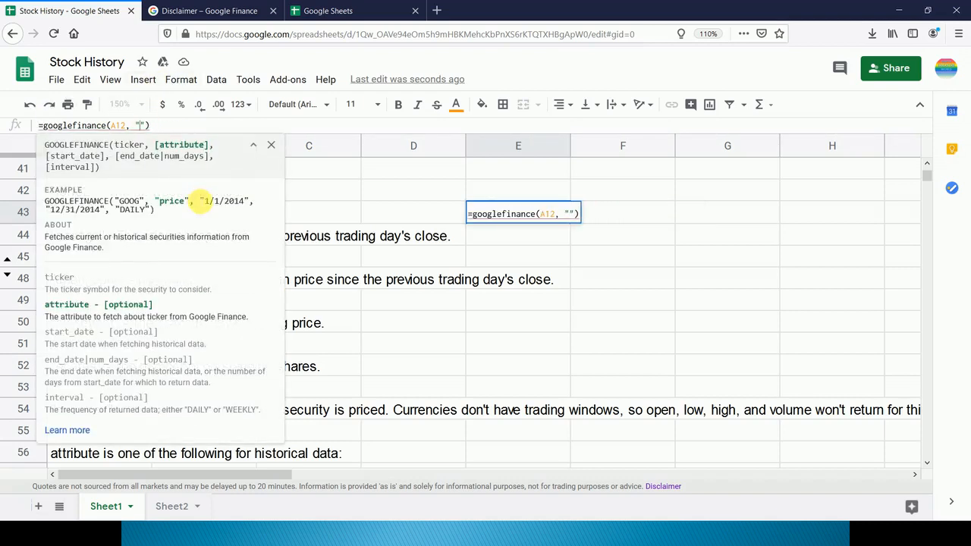
type("closeye")
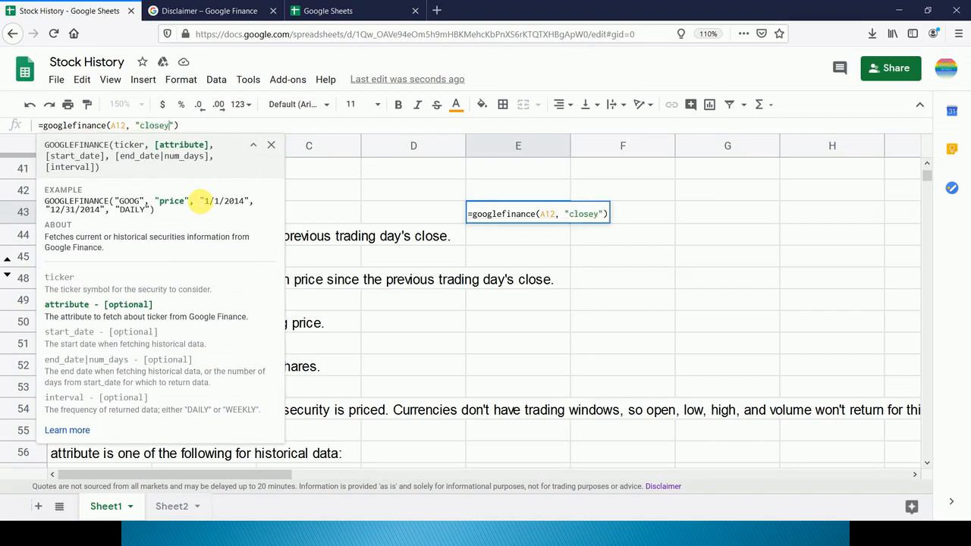
type("st")
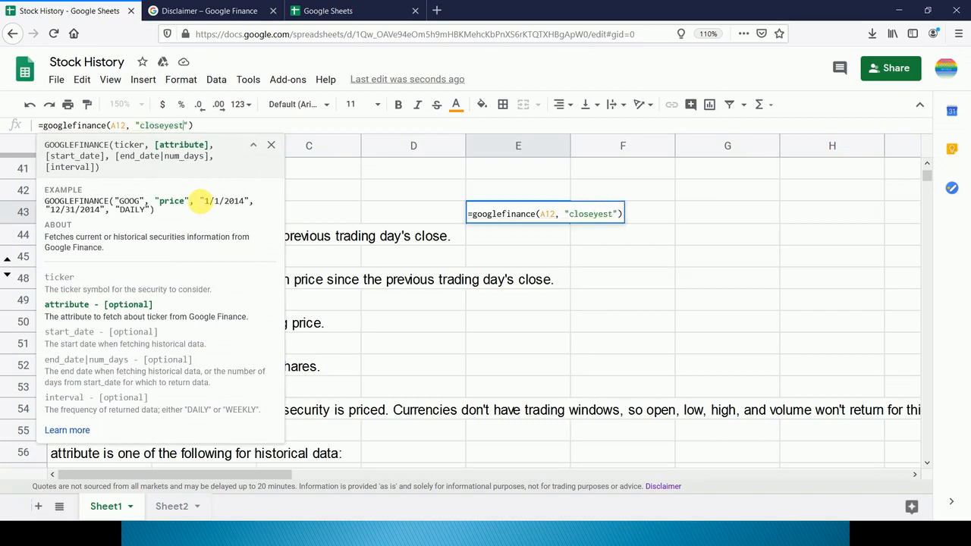
key("Return")
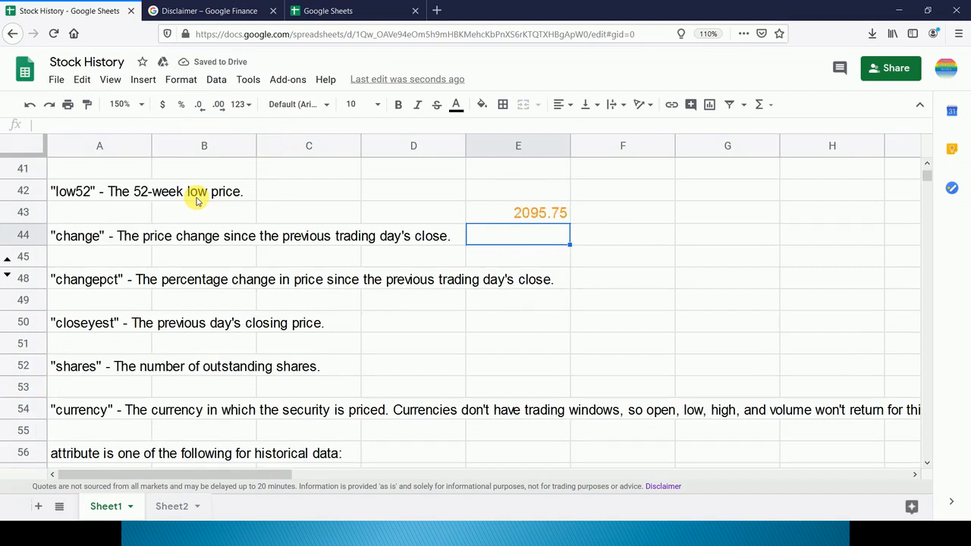
key("Up")
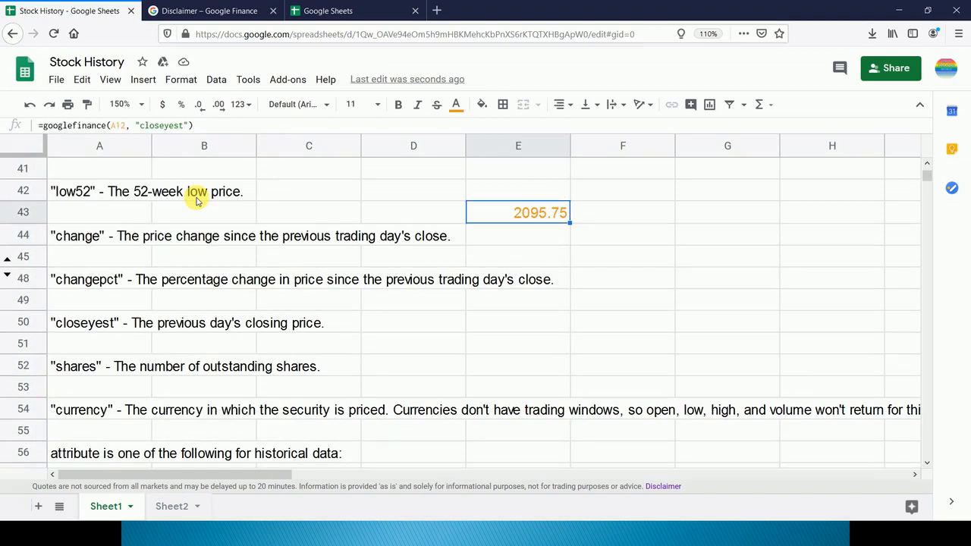
- Enter =googlefinance(A12, "shares") in E43 to fetch the number of outstanding shares
scroll(306, 169, "up", 1)
type("=")
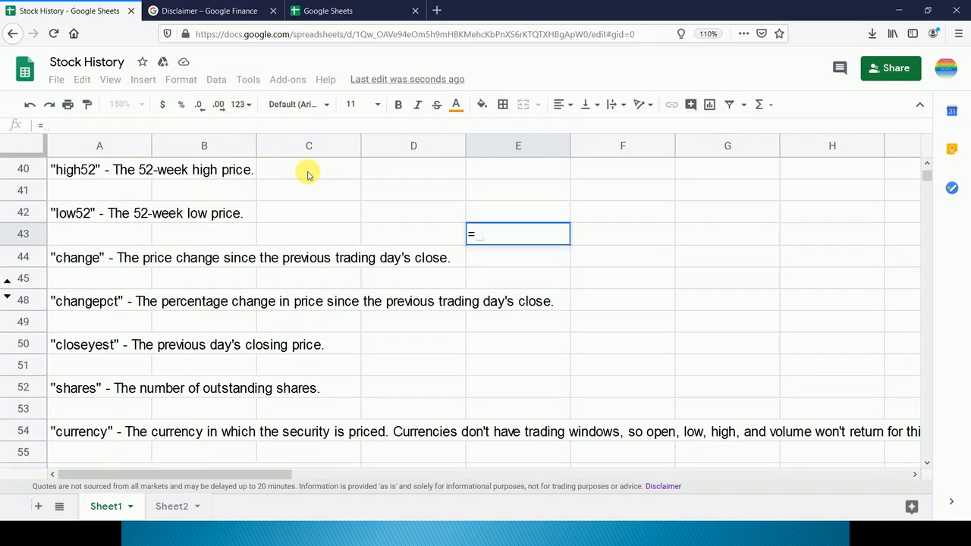
type("googlefi")
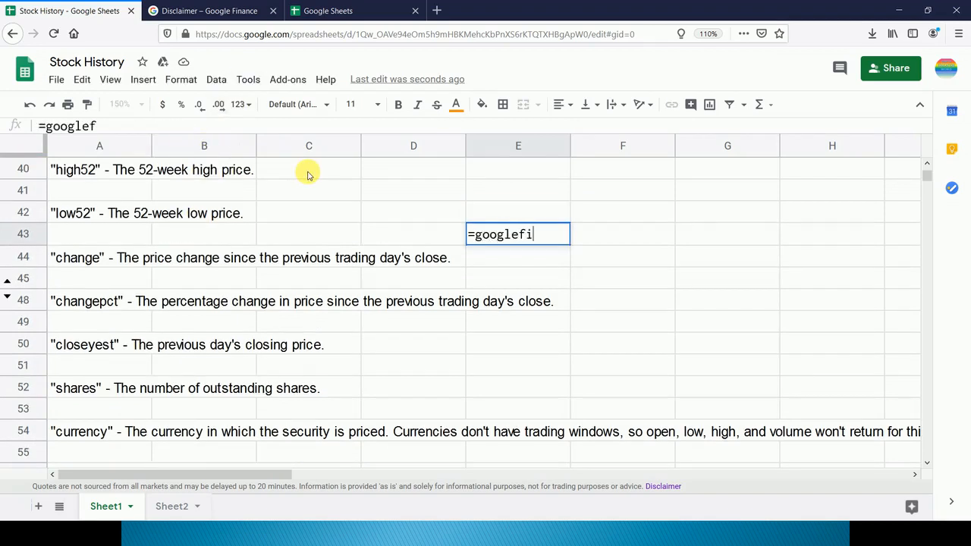
type("nance(")
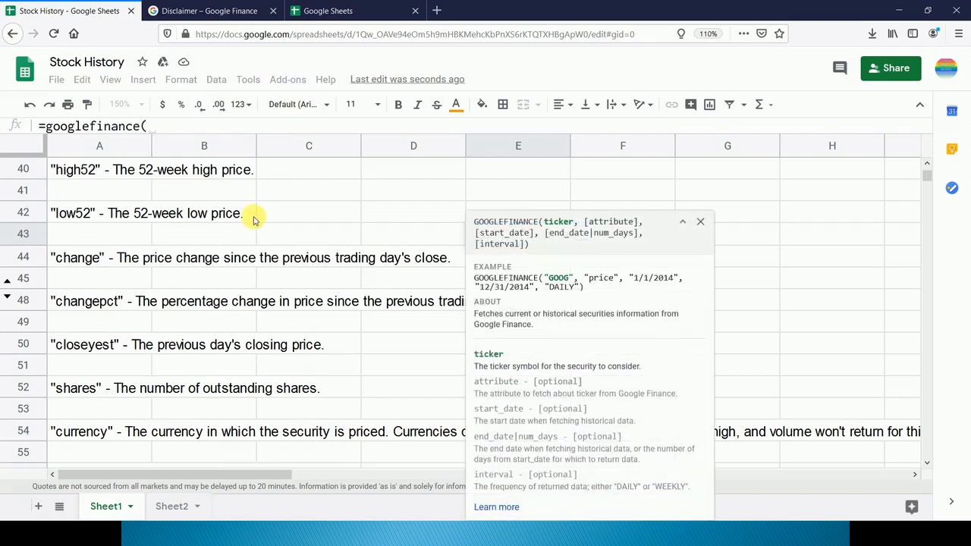
scroll(255, 215, "up", 15)
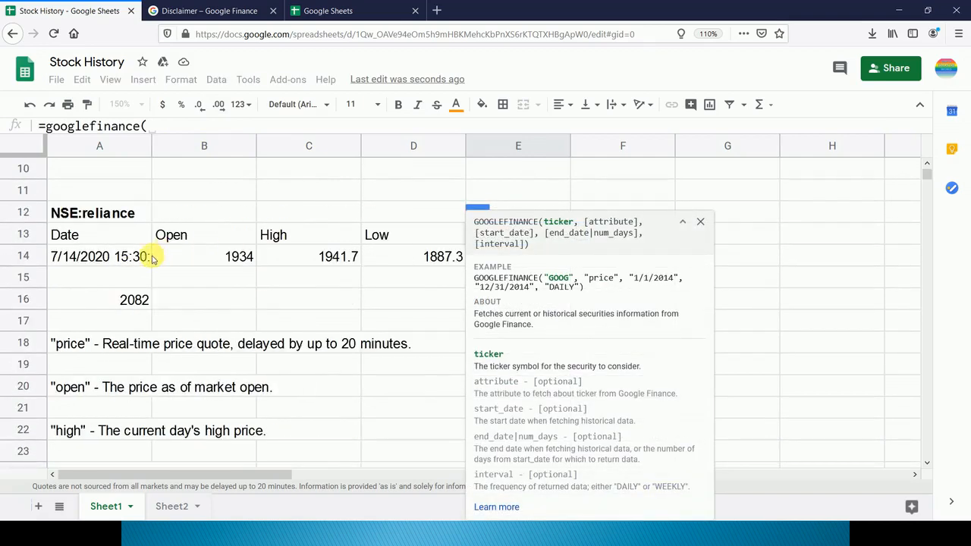
left_click(100, 214)
type(",")
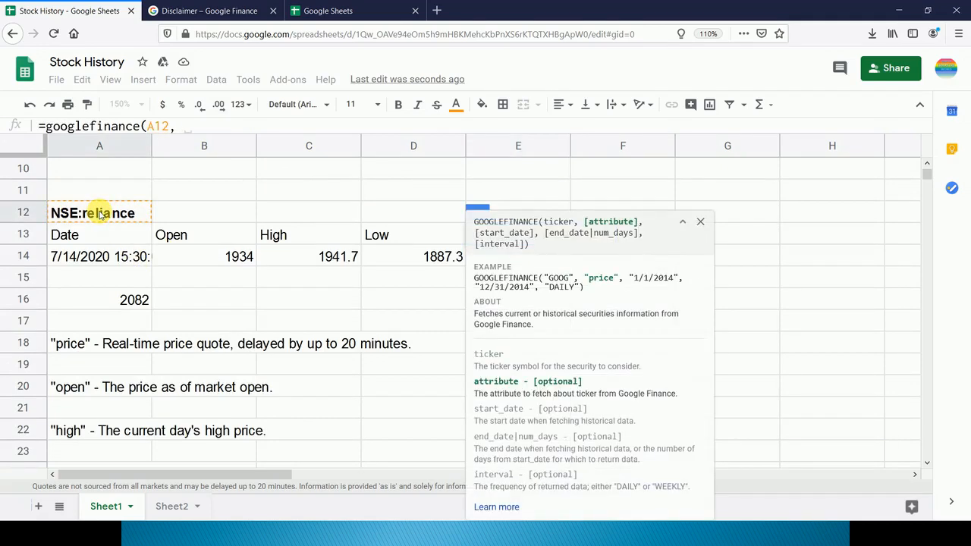
type(" \"shares")
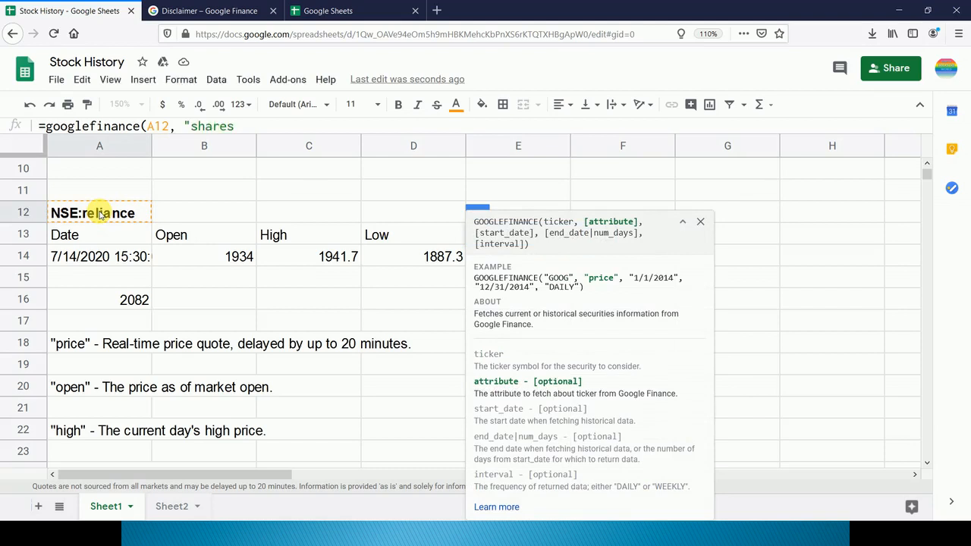
type("\")")
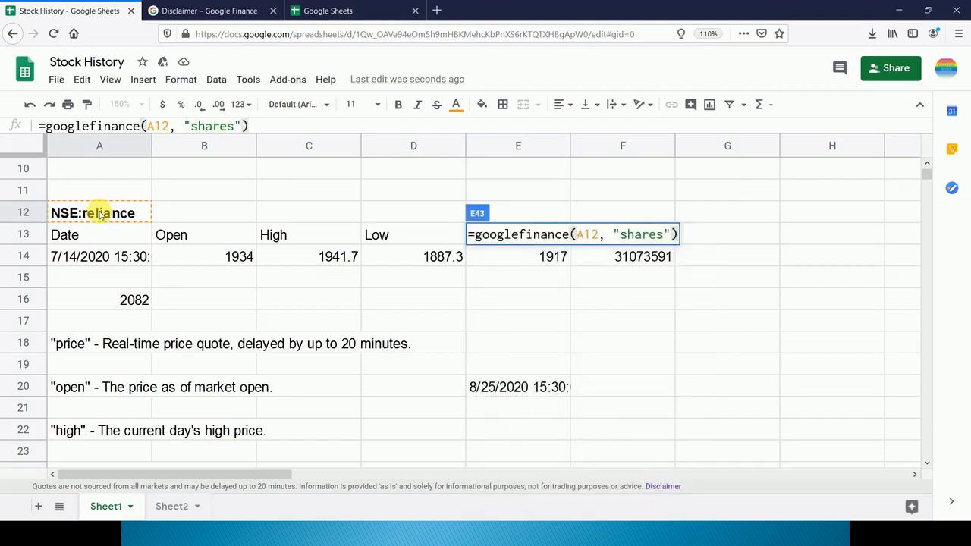
key("Return")
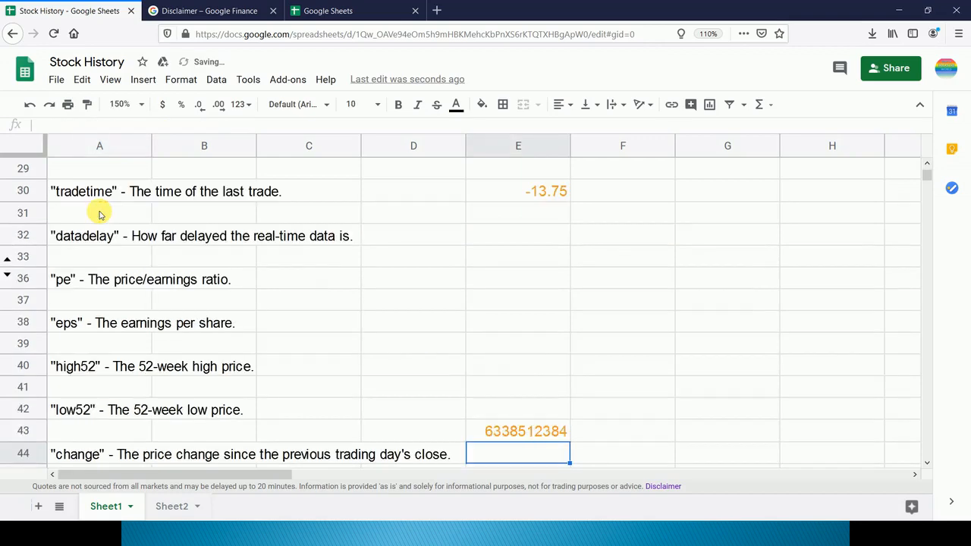
- Look through the remaining attribute descriptions below E43, down to the "currency" row
key("Down")
key("Down")
key("Up")
key("Up")
key("Up")
key("Down")
key("Down")
key("Down")
key("Down")
key("Down")
key("Up")
key("Up")
key("Up")
key("Up")
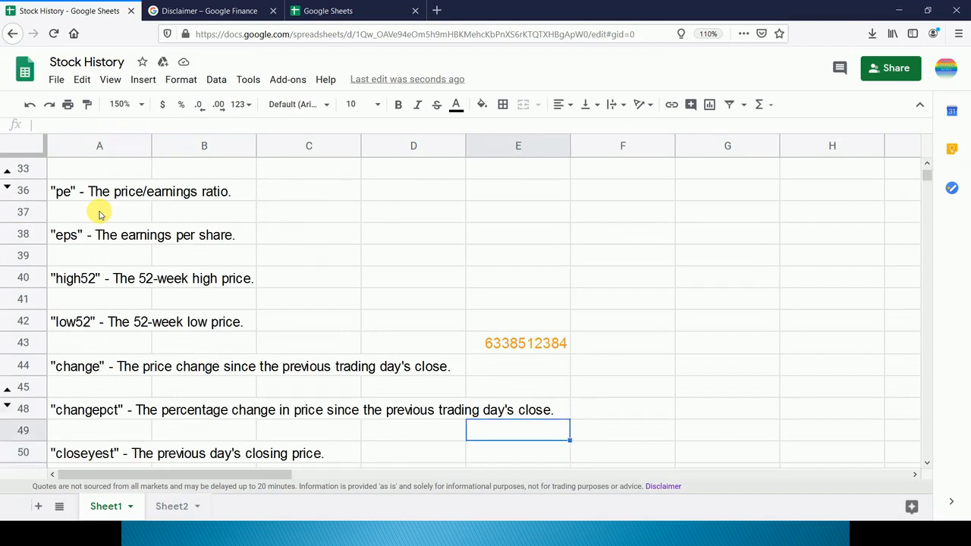
key("Down")
key("Down")
key("Down")
key("Down")
key("Down")
key("Down")
key("Down")
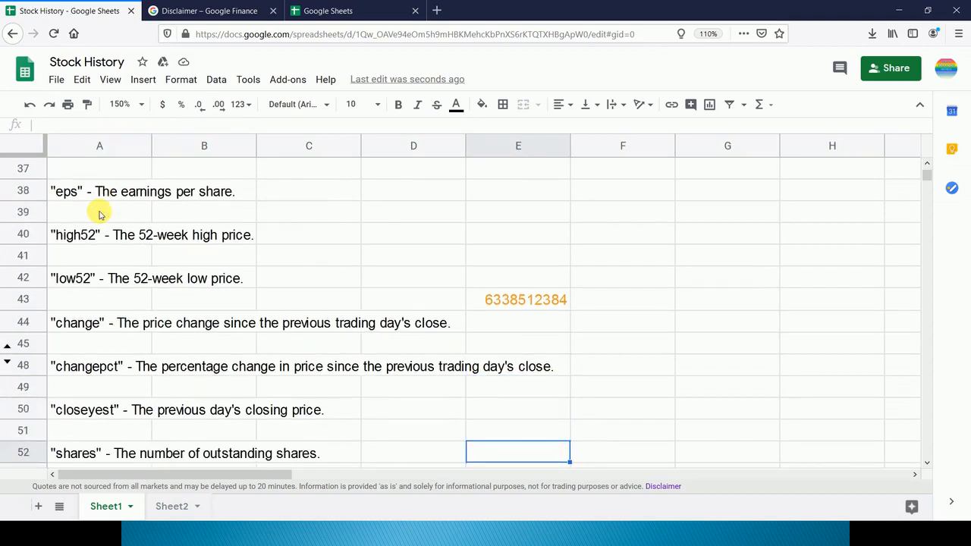
key("Down")
key("Up")
key("Up")
key("Up")
key("Up")
key("Up")
key("Up")
key("Up")
key("Up")
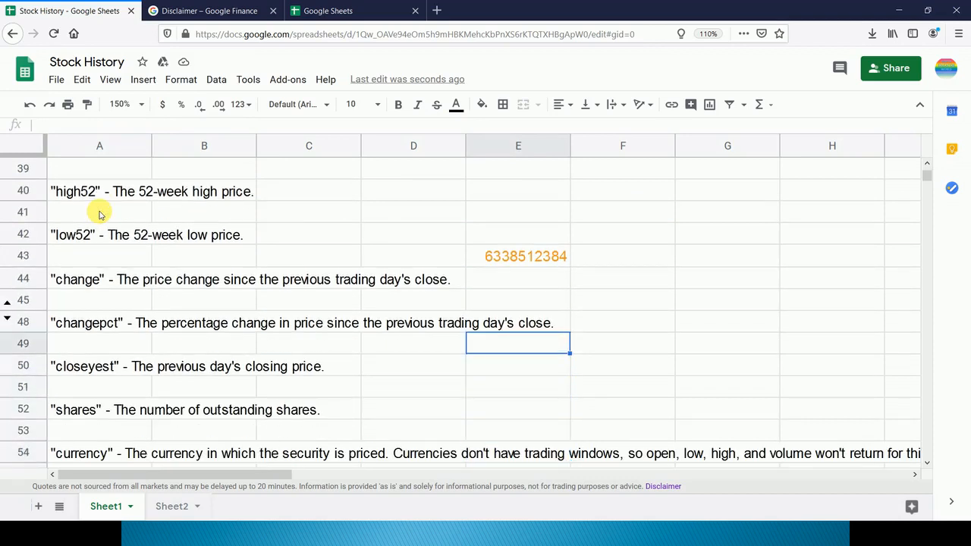
- Change the attribute in the E43 formula to "currency" so it reads =googlefinance(A12, "currency")
key("Up")
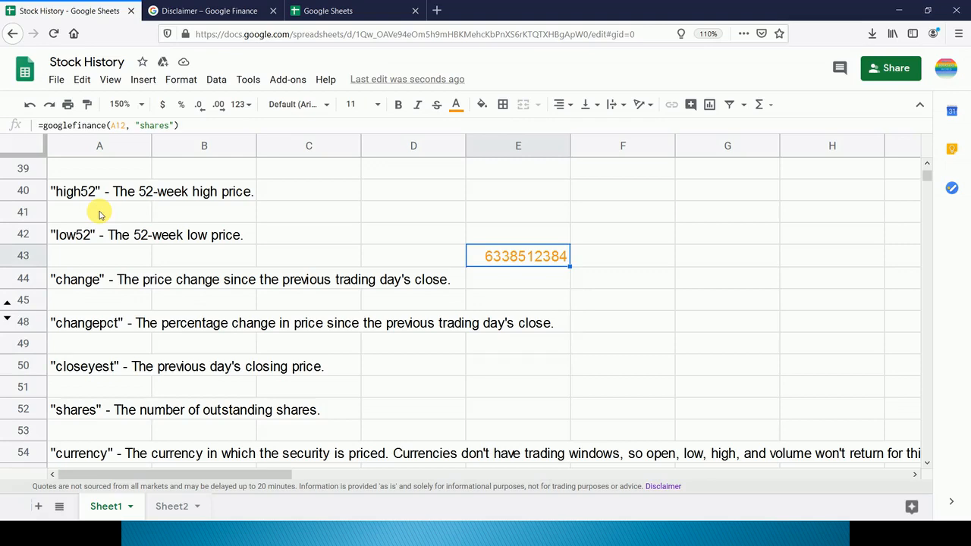
key("Return")
key("BackSpace")
key("BackSpace")
key("BackSpace")
key("BackSpace")
key("BackSpace")
key("BackSpace")
key("BackSpace")
key("BackSpace")
key("BackSpace")
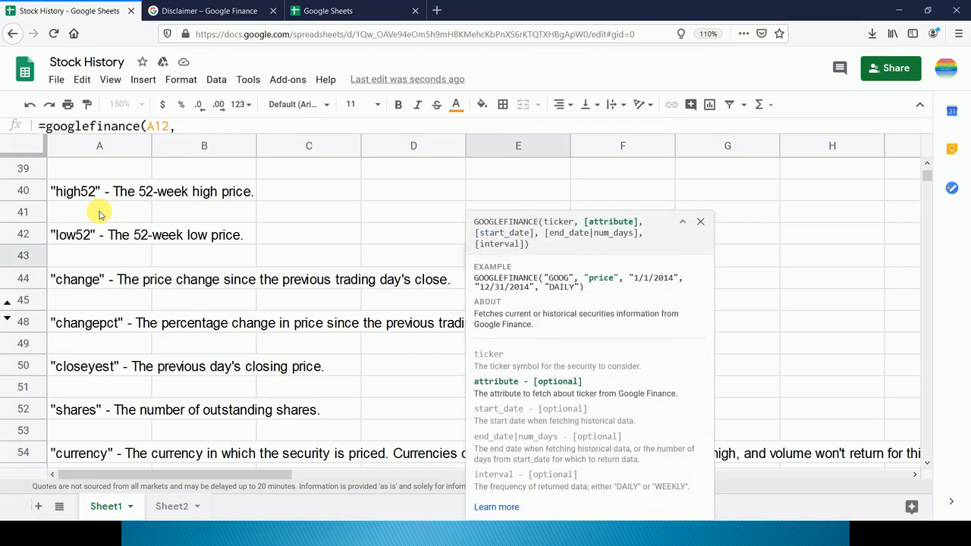
type("\"currency\")")
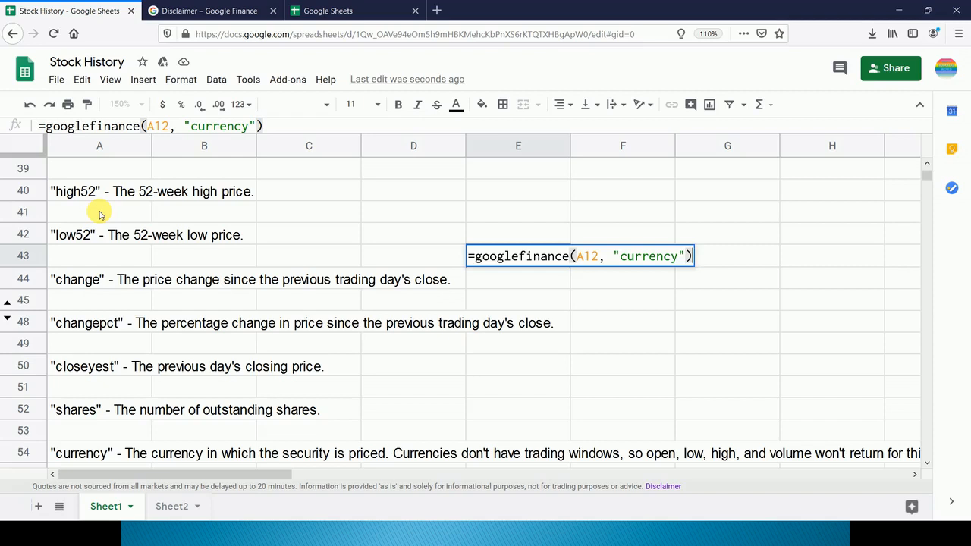
key("Return")
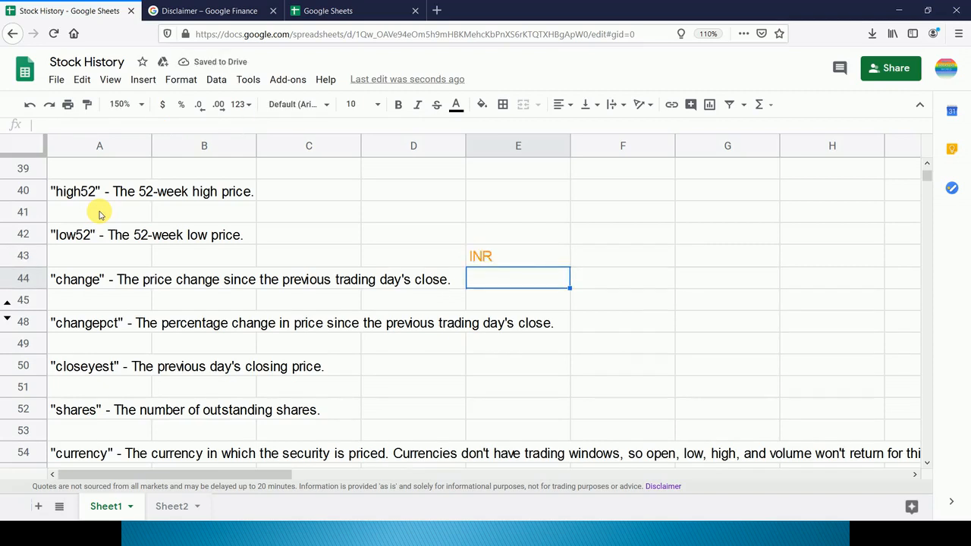
key("Up")
- Delete the GOOGLEFINANCE formulas from cells E43 and E30
scroll(99, 214, "down", 1)
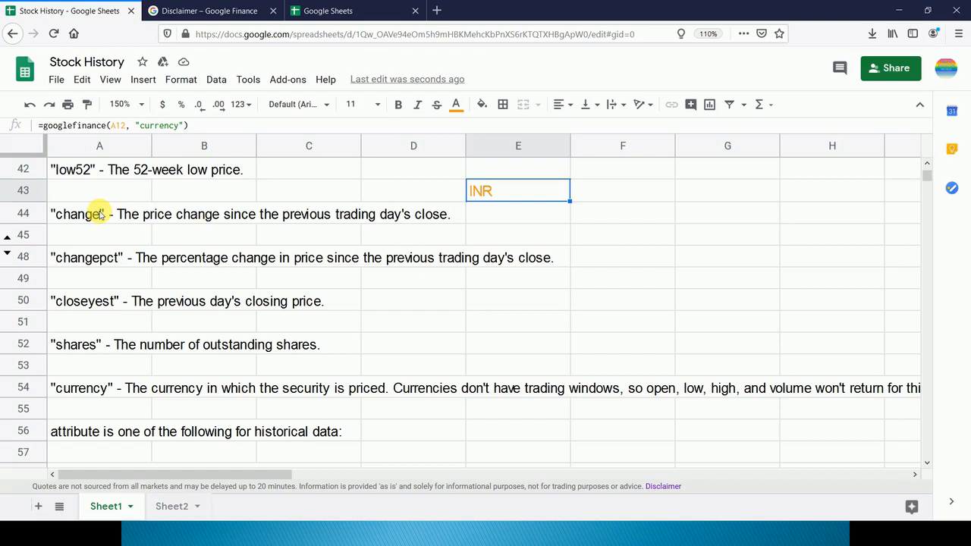
key("Delete")
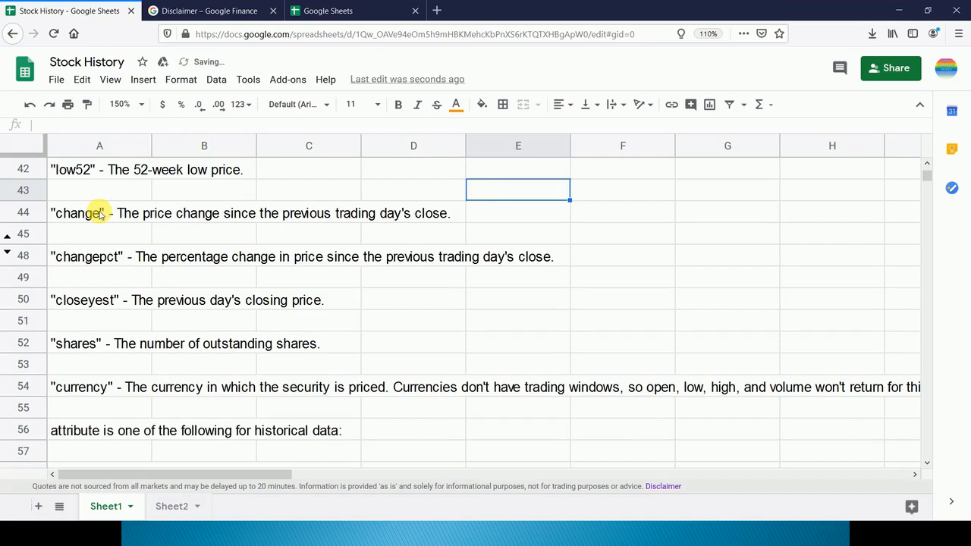
key("ctrl+Up")
key("Delete")
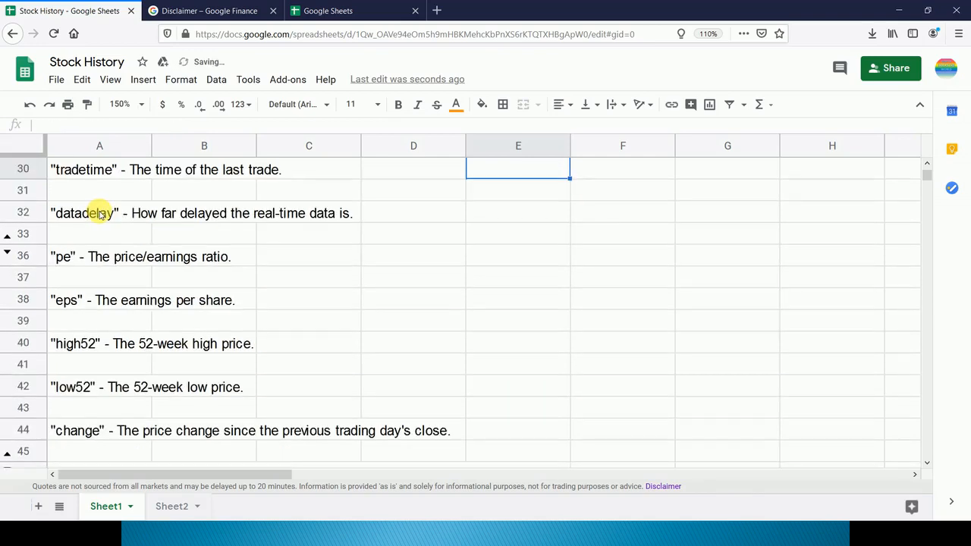
- Start a new GOOGLEFINANCE formula in E20 with the ticker cell A12 as its first argument
key("ctrl+Up")
type("=")
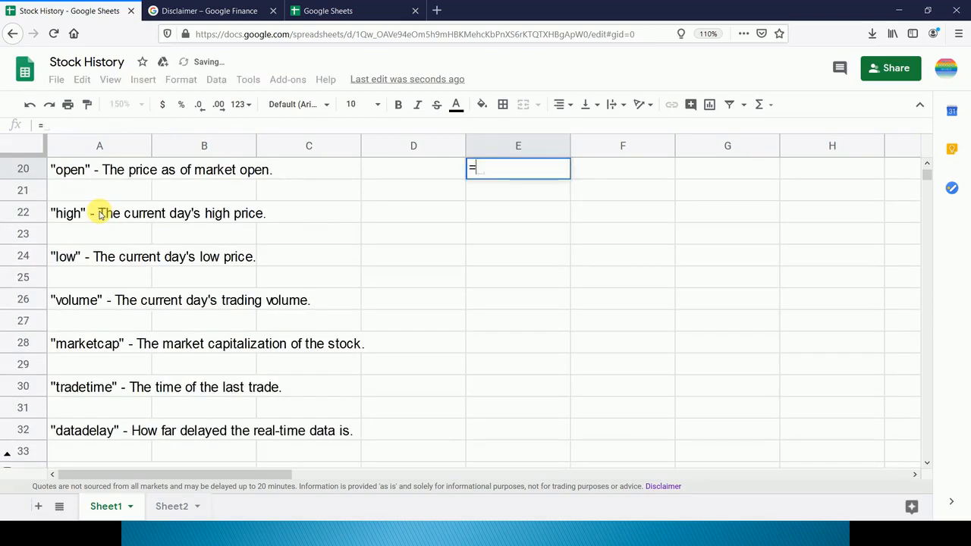
type("googlefinance")
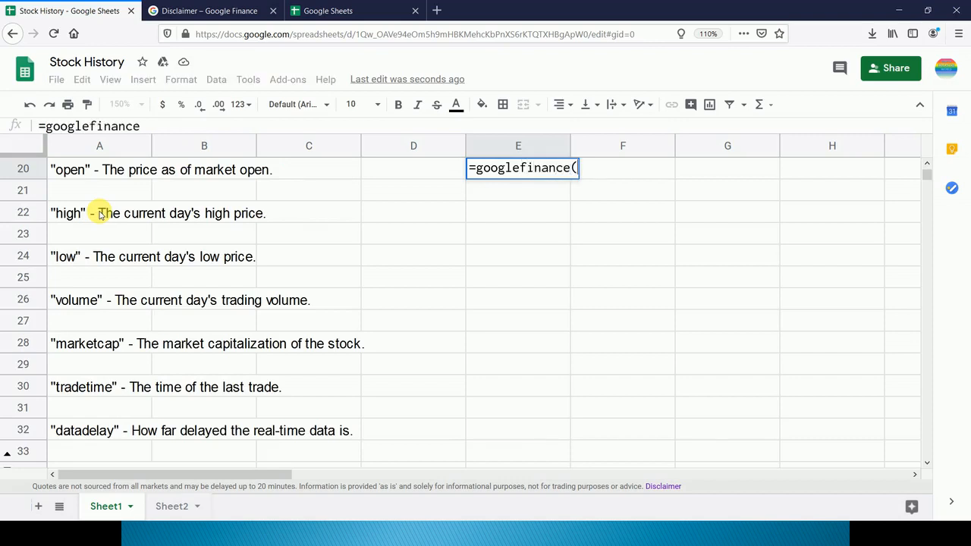
type("(")
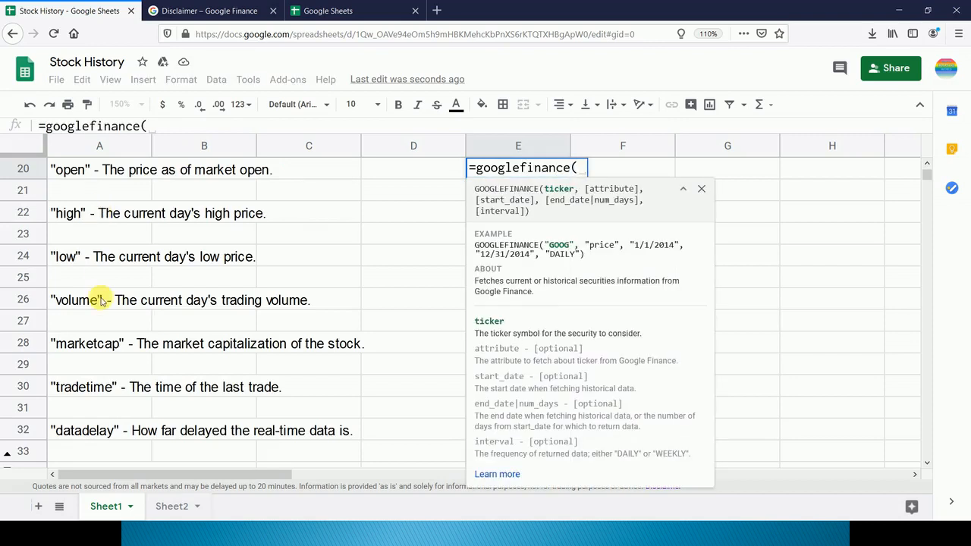
scroll(101, 300, "up", 1)
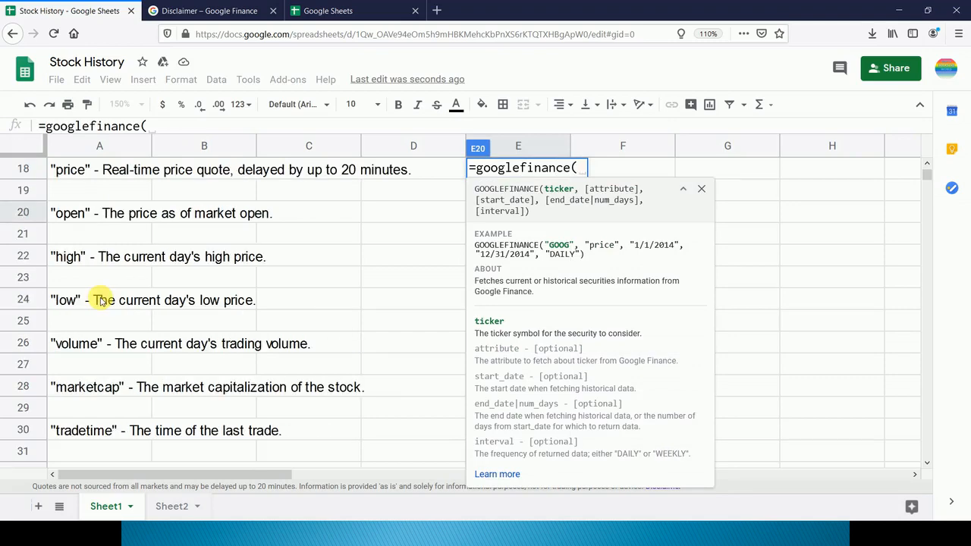
scroll(101, 300, "up", 3)
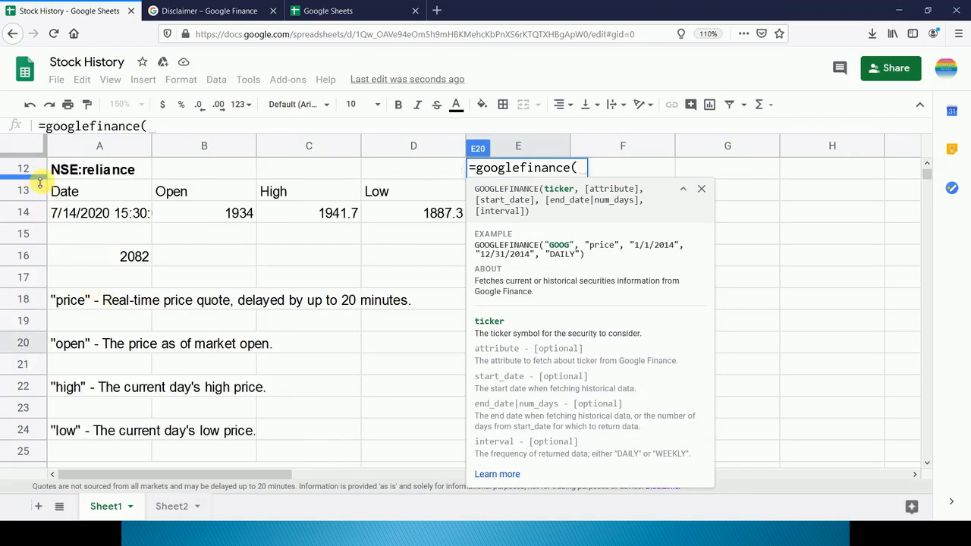
left_click(79, 169)
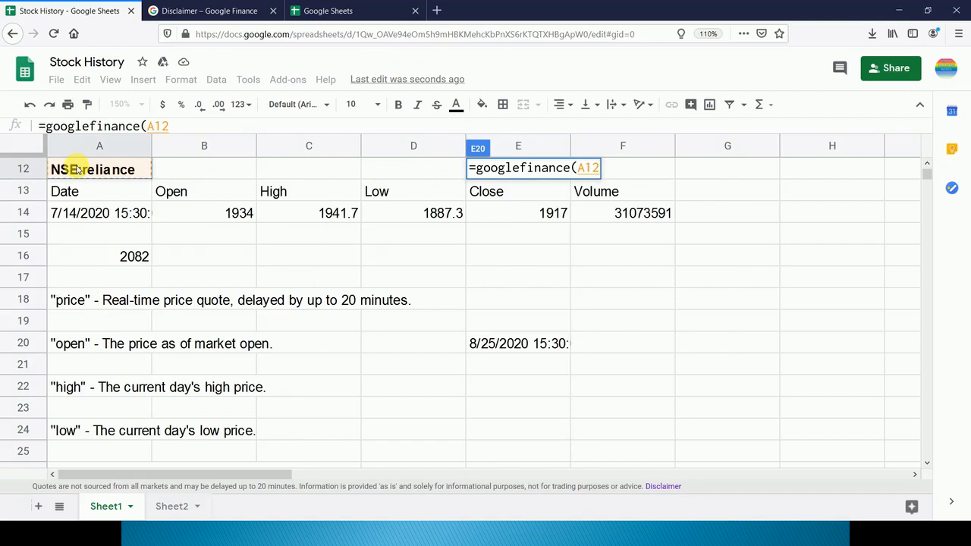
- Replace the A12 reference in the E20 formula with the ticker "NSE:SBIN"
key("BackSpace")
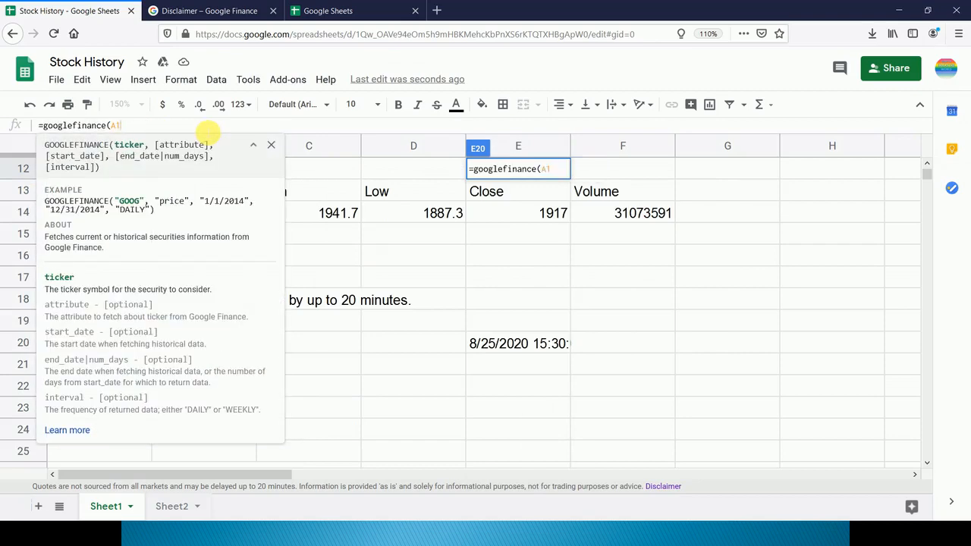
key("BackSpace")
key("BackSpace")
type("\"")
type("S")
key("BackSpace")
type("NSE:SBIN")
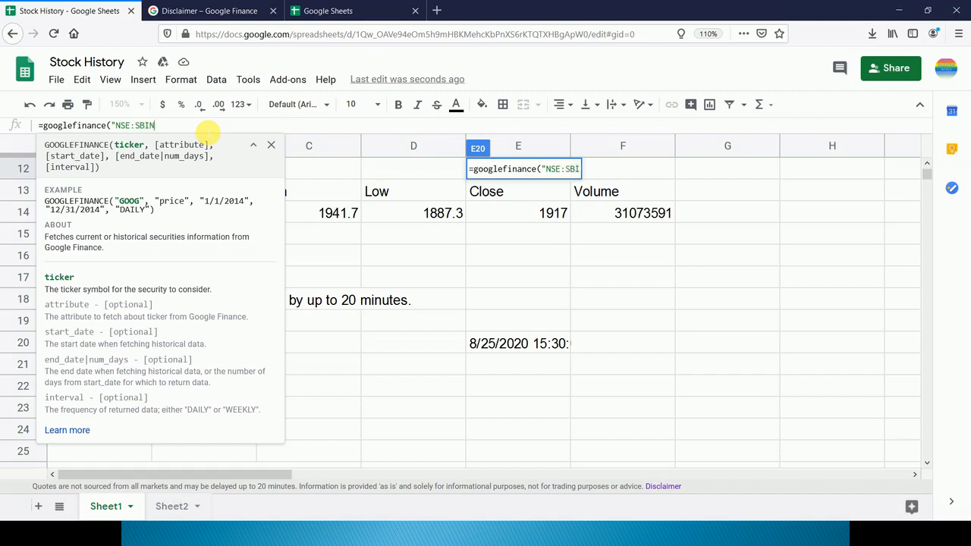
type("\",")
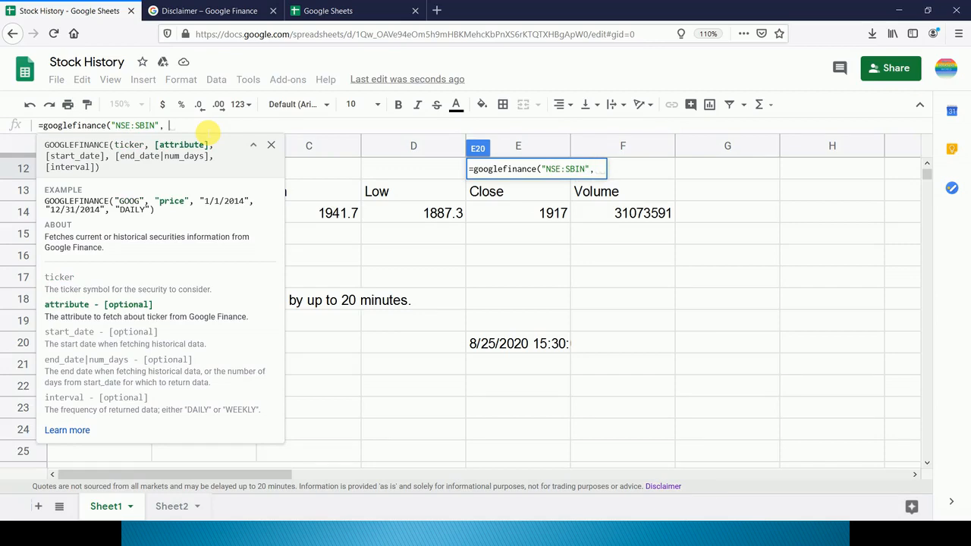
- Add "price" as the attribute argument of the E20 formula
type(" pr")
key("BackSpace")
key("BackSpace")
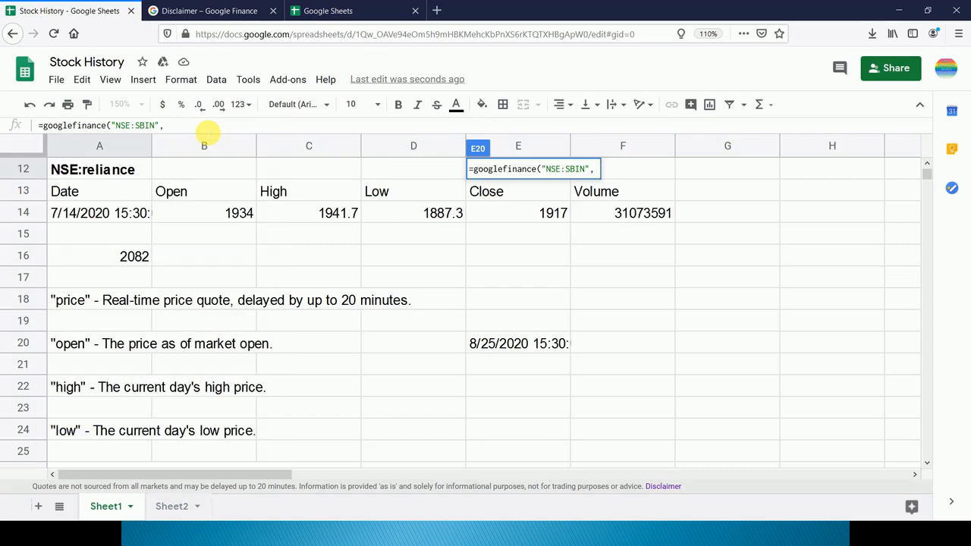
type("\"price")
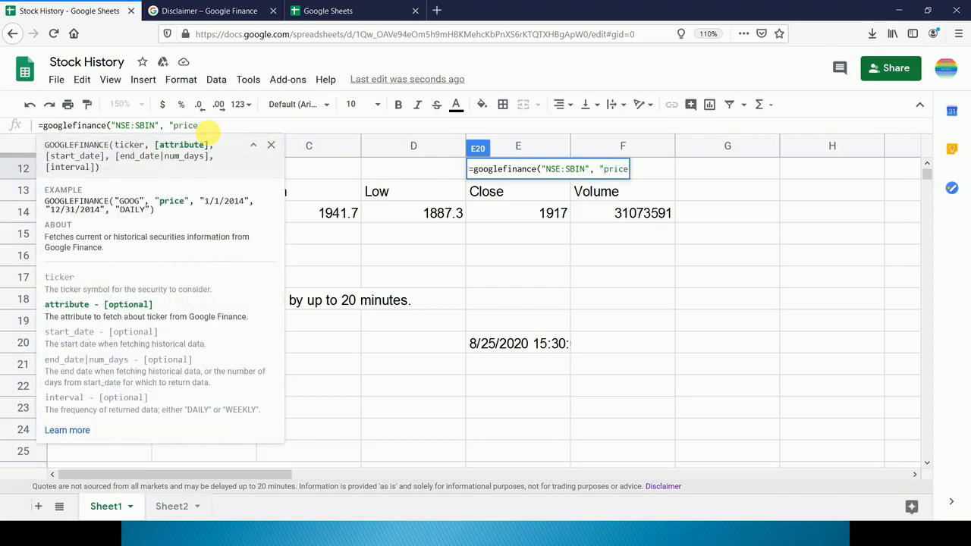
type("\",")
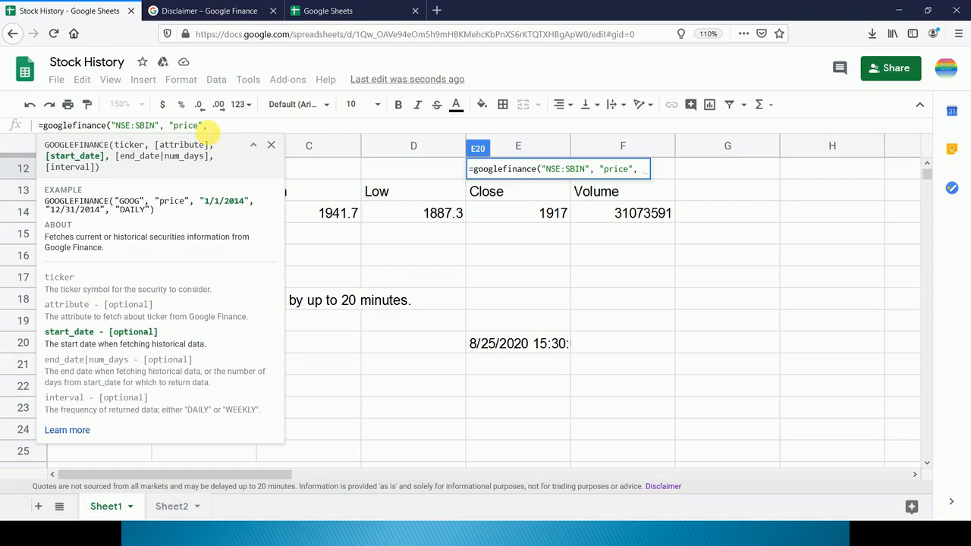
- Add "01/01/1970" as the start date in the E20 formula
type("\"")
type("0")
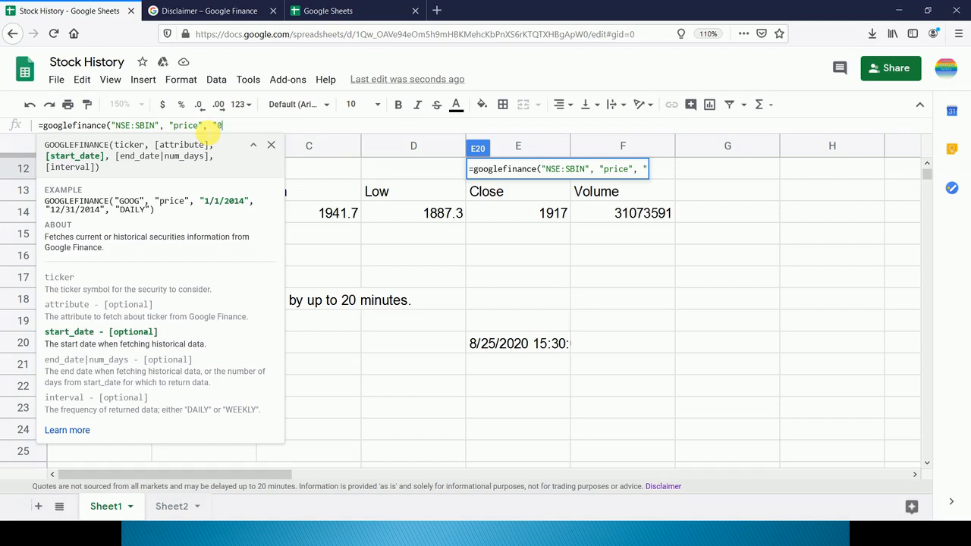
type("1/01/1970")
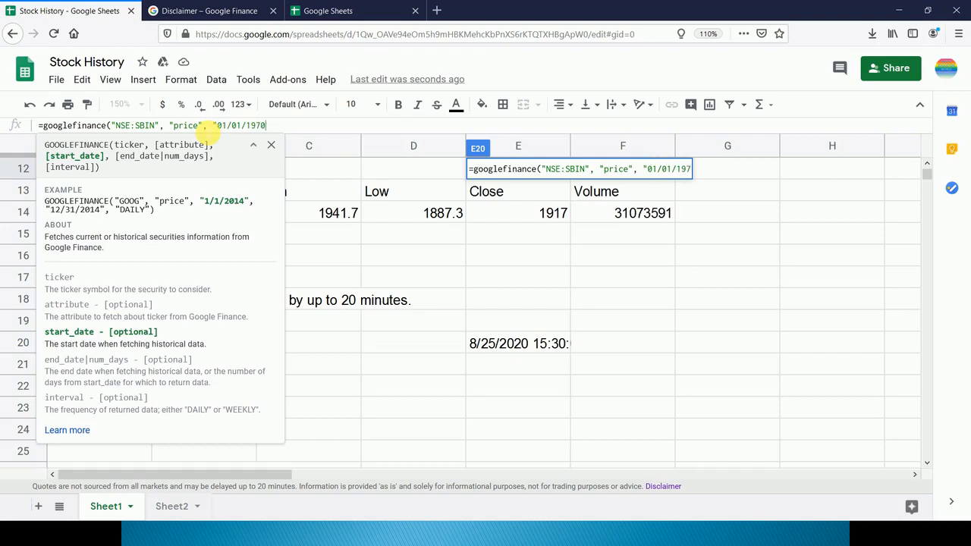
type("\",")
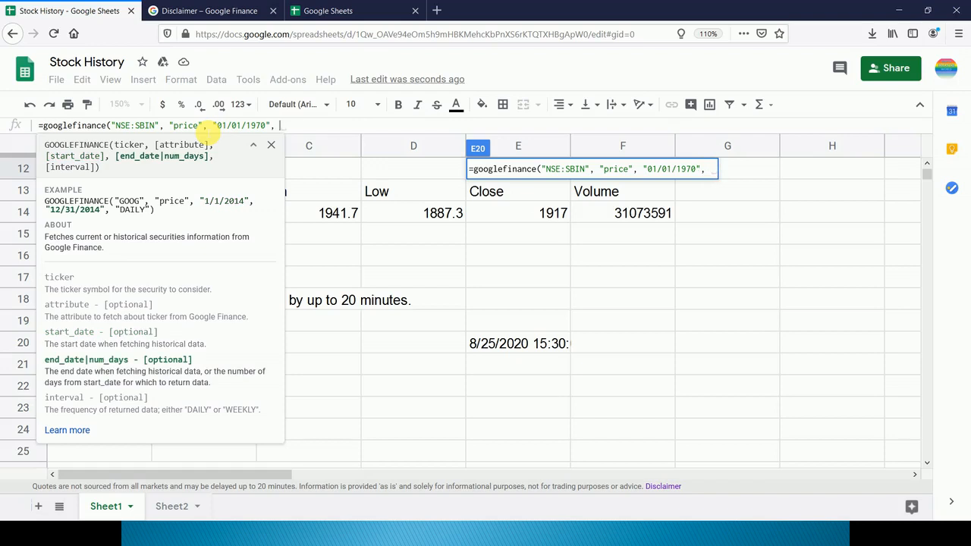
- Add "08/25/2020" in quotation marks as the end date in the E20 formula
type("08/2")
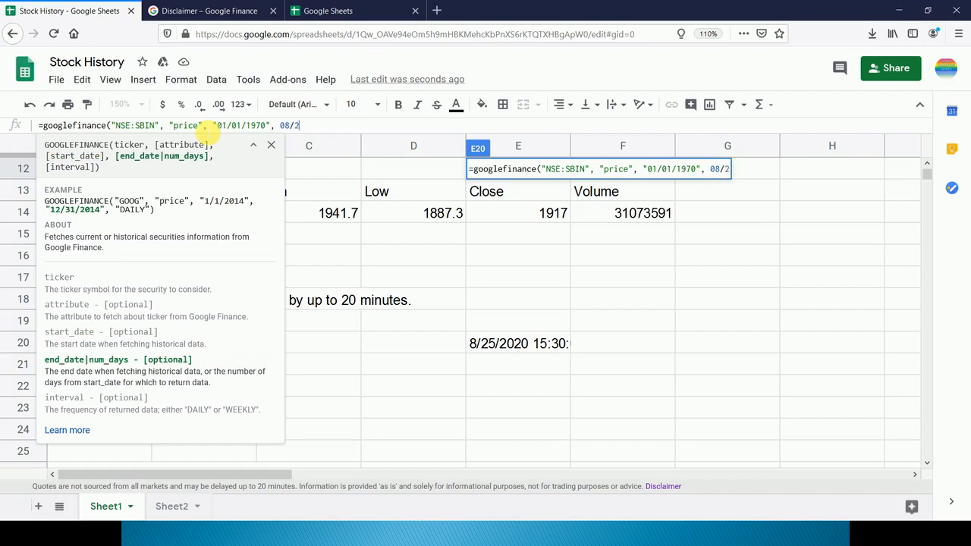
type("5/2020")
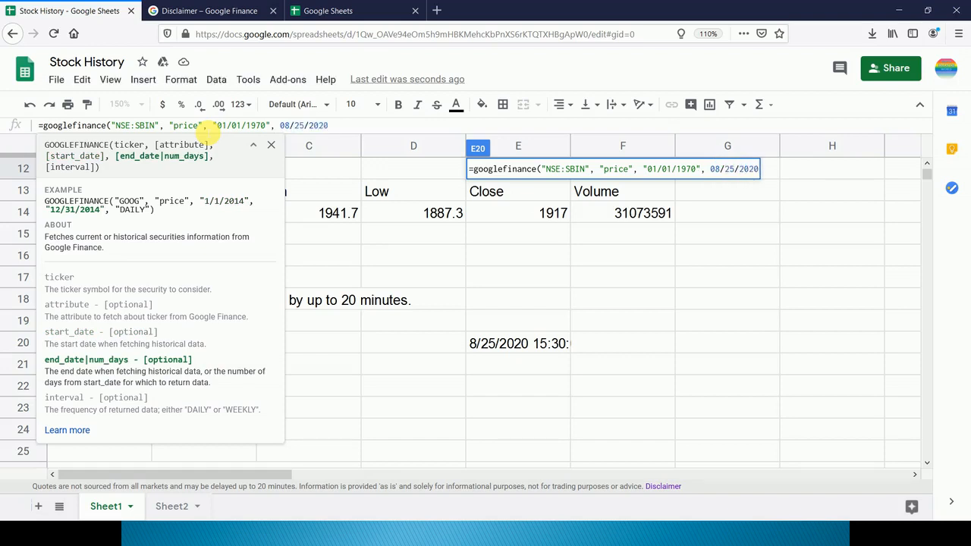
type("\"")
type("\"")
key("End")
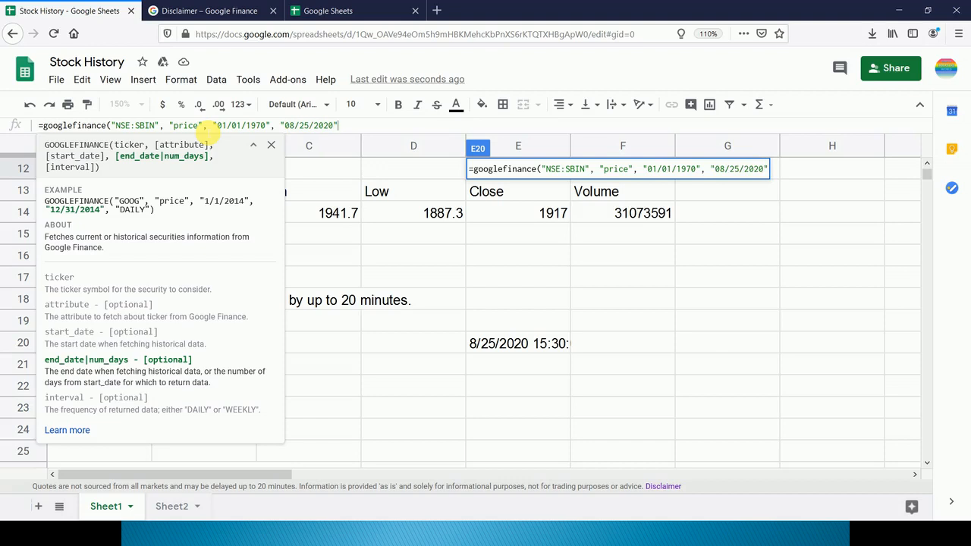
key("Left")
key("Left")
key("Left")
key("Left")
key("BackSpace")
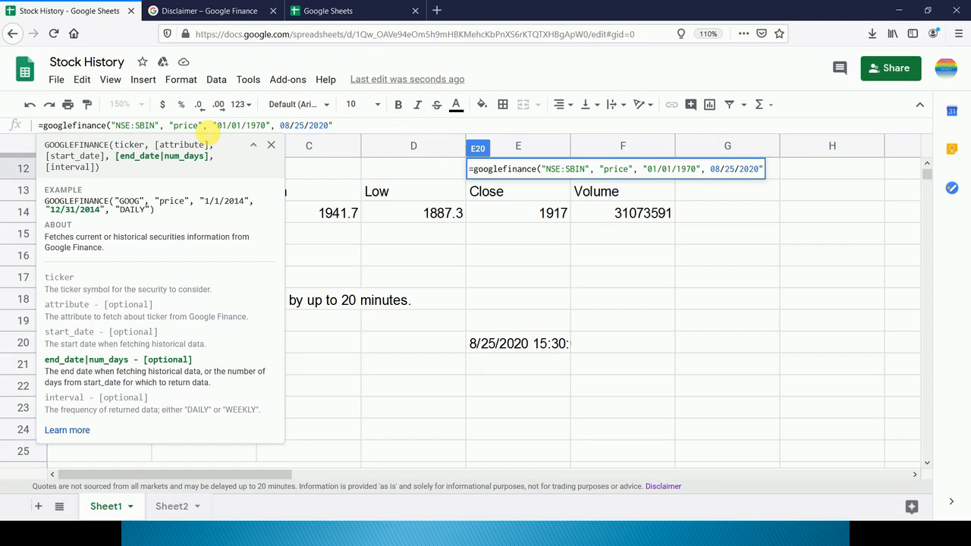
type("\"")
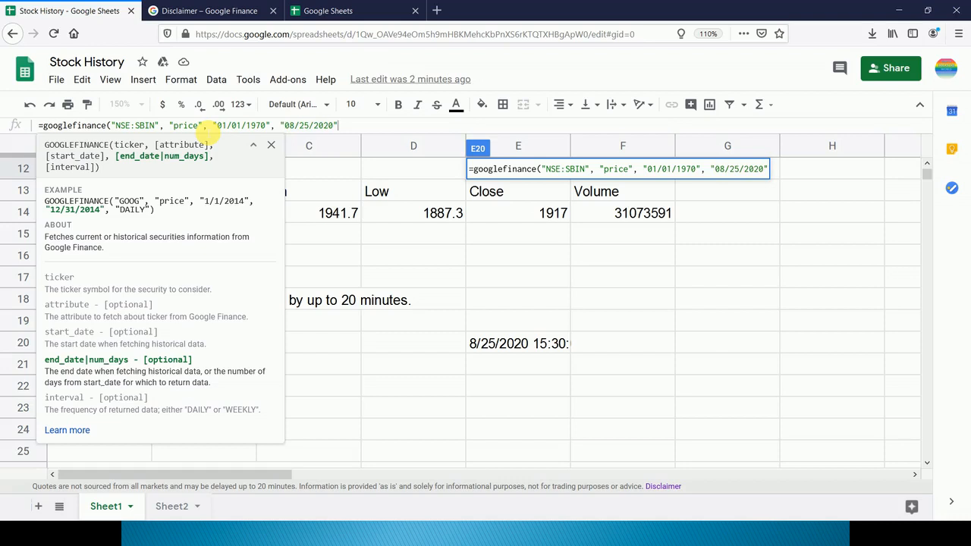
- Complete the E20 formula with the interval "daily" and enter it to load the price history
type("\", \"")
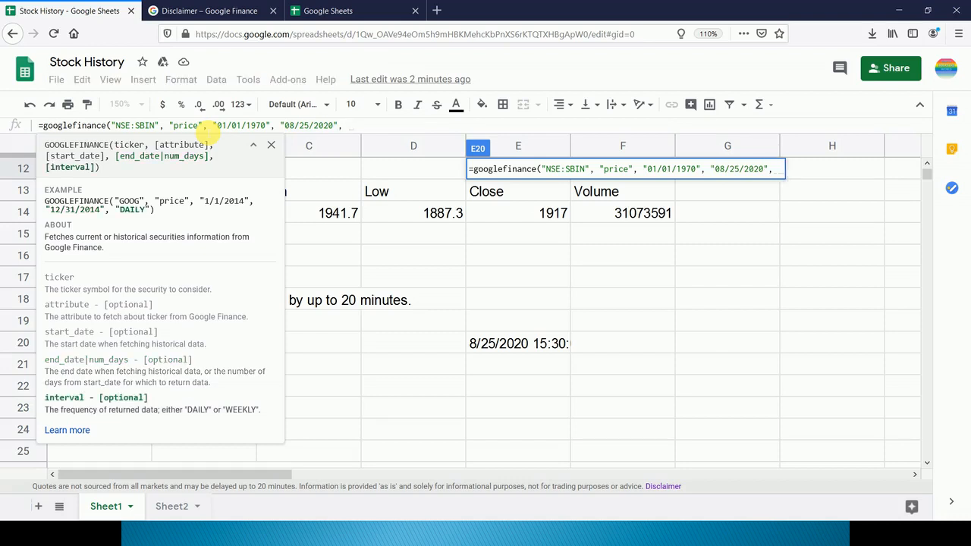
type("daily\"")
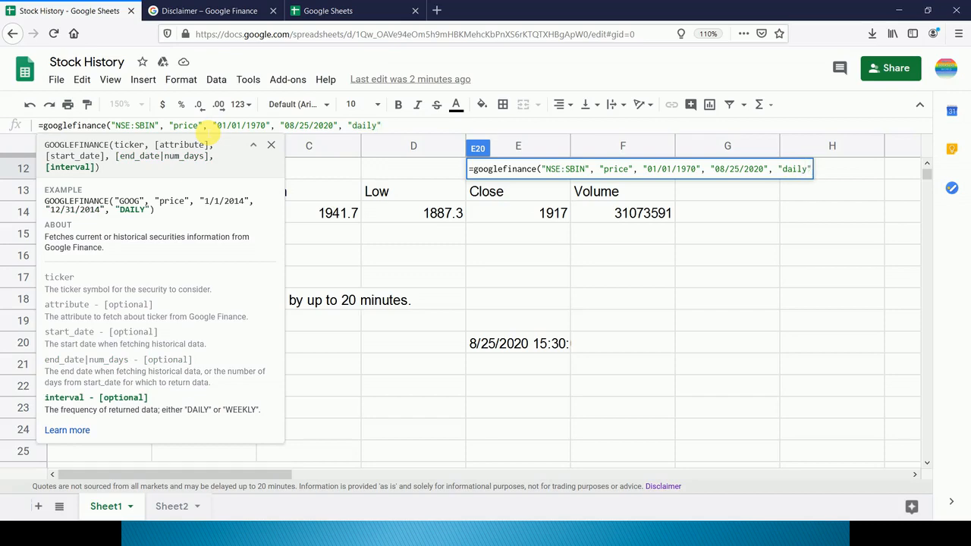
type(")")
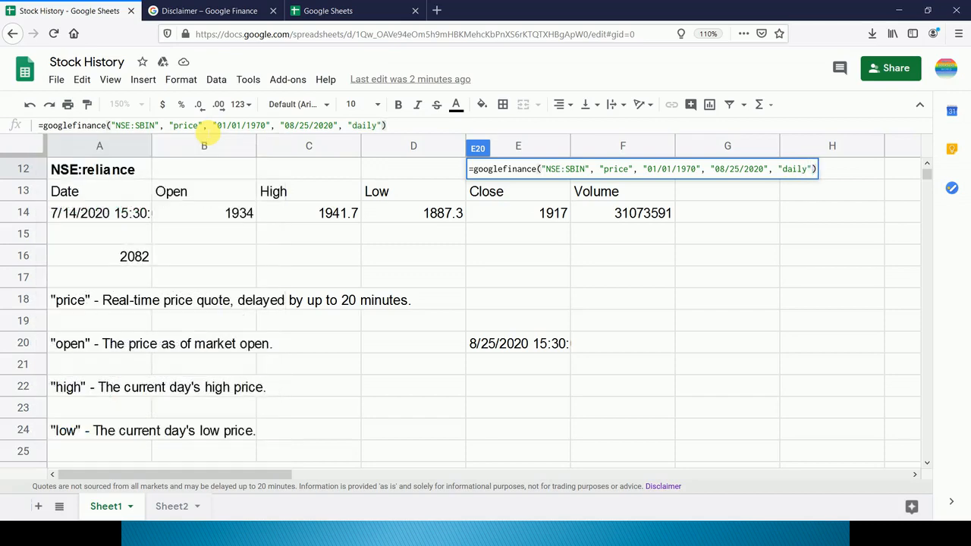
key("Return")
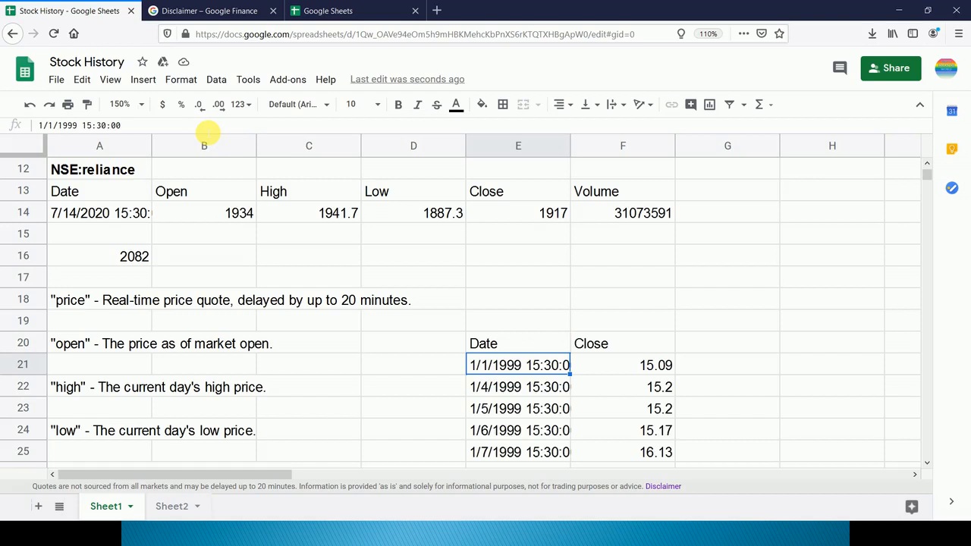
- Examine the first and last closing prices of the fetched history in column F
key("Right")
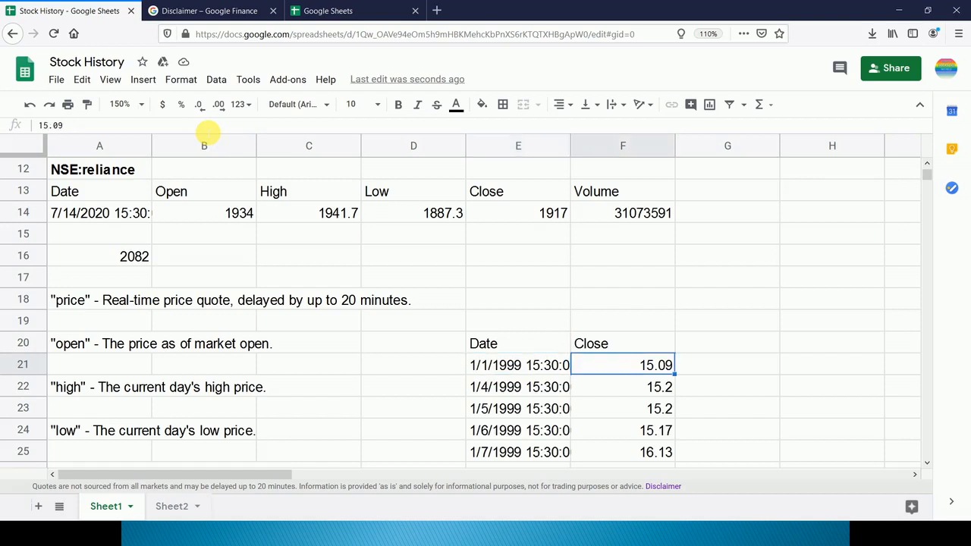
key("Right")
key("Left")
key("ctrl+Down")
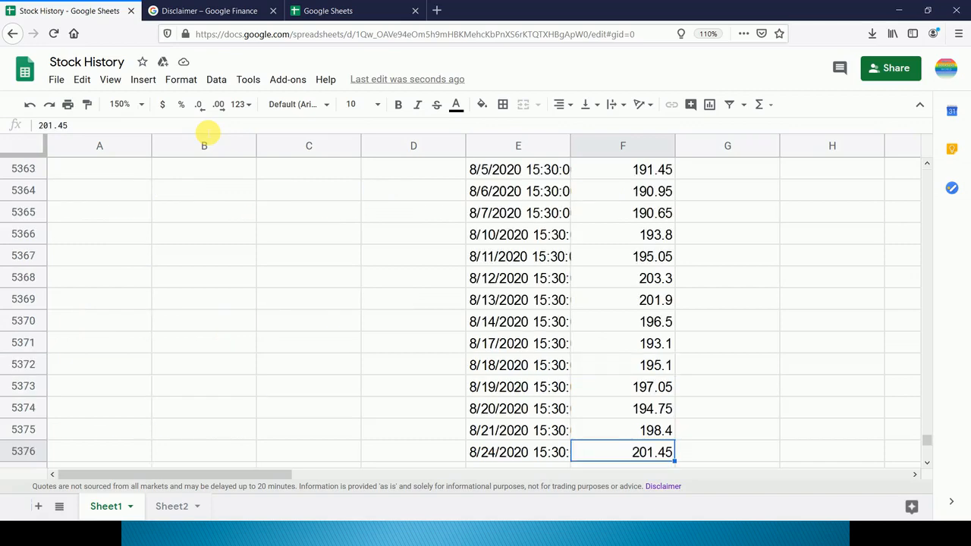
key("ctrl+Up")
- Enter =max(F21:F5376) in G21 to find the highest closing price
key("Right")
key("Down")
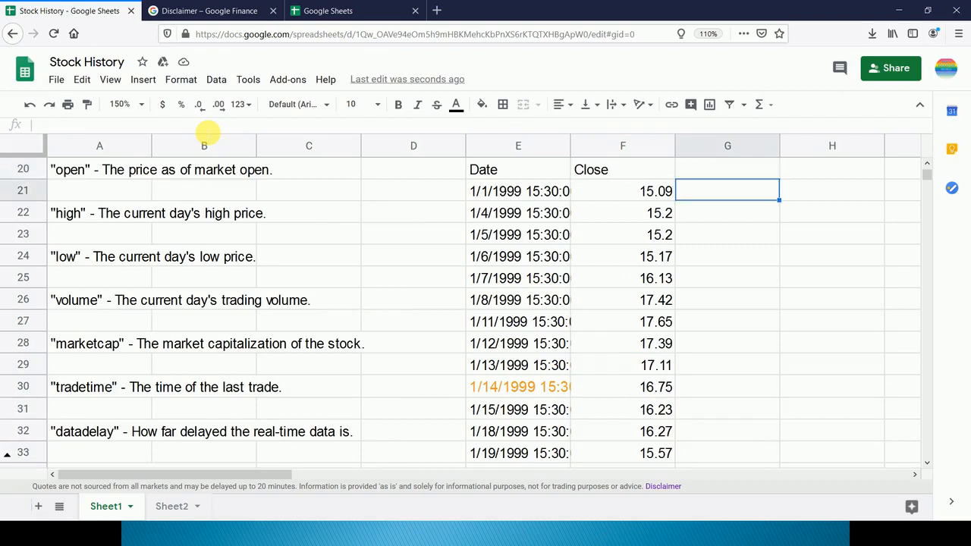
type("=ma")
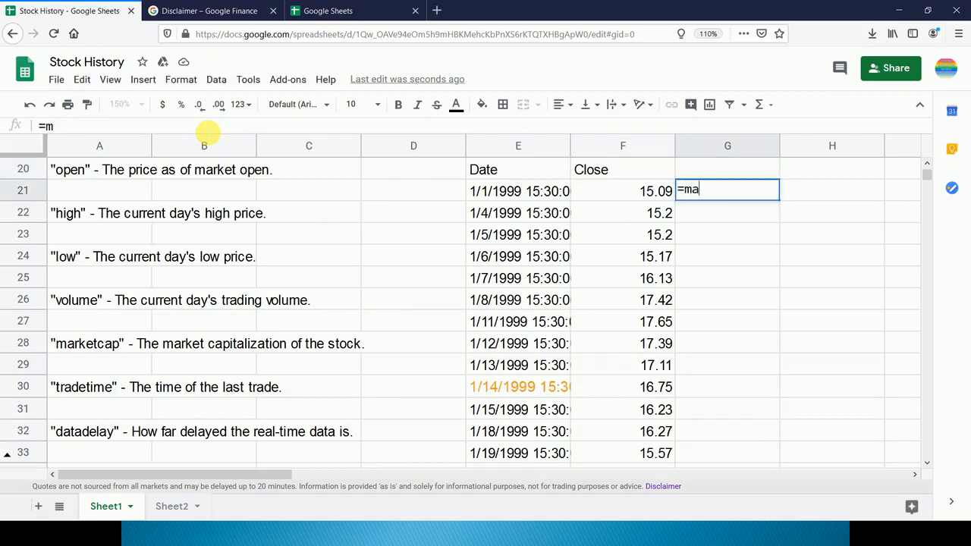
type("x(")
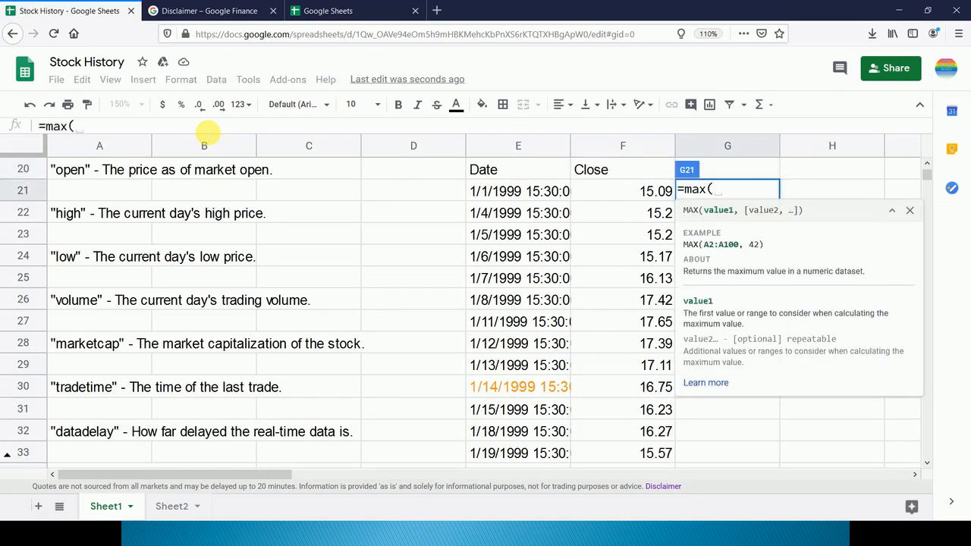
key("Left")
key("ctrl+shift+Down")
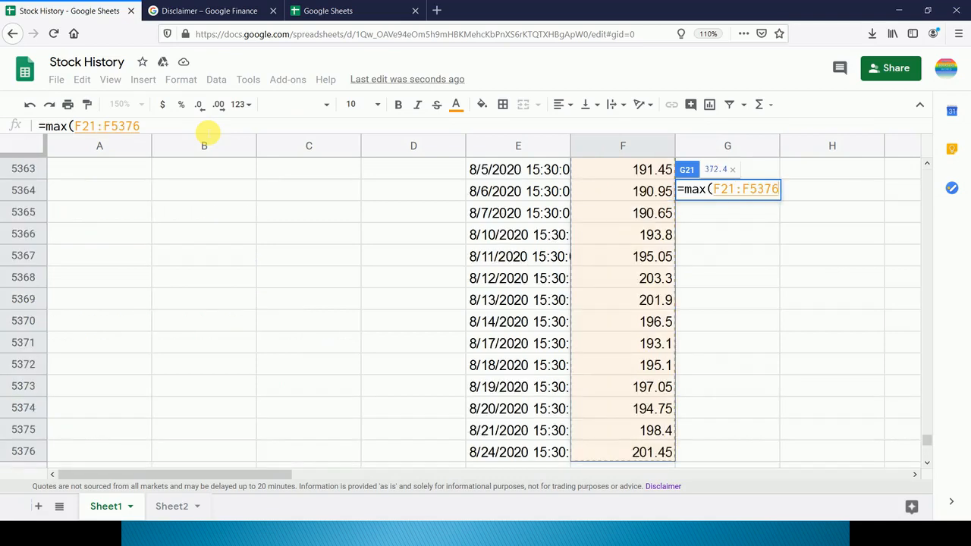
type(")")
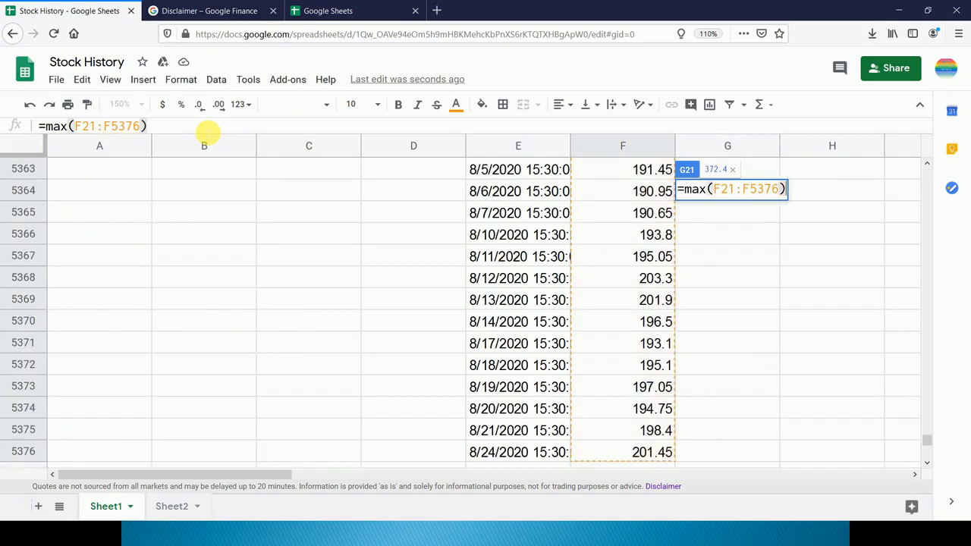
key("Return")
key("Up")
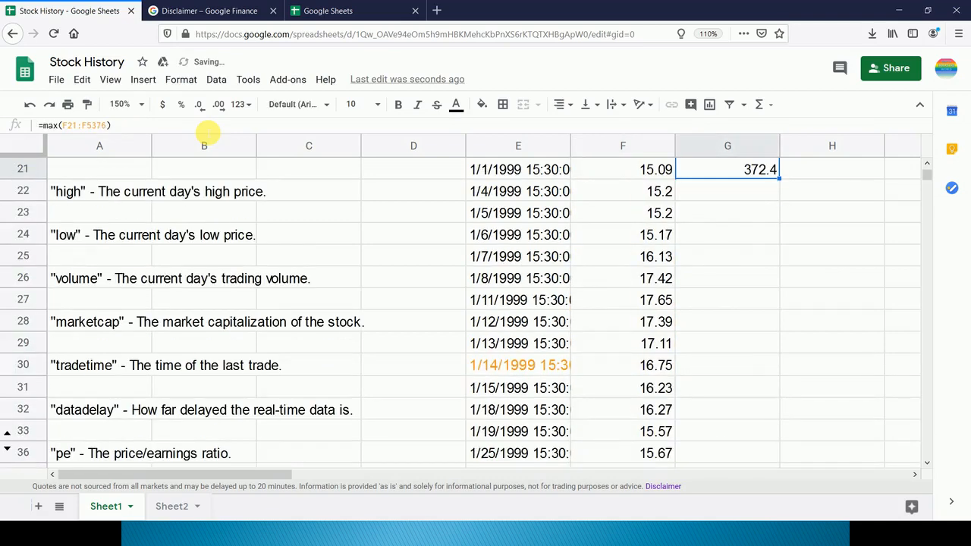
key("Up")
key("Down")
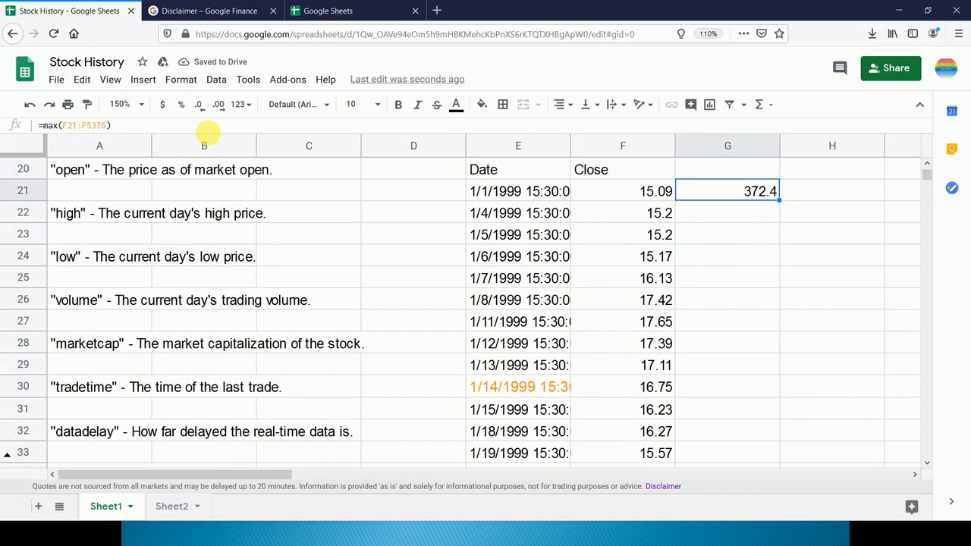
- Enter =min(F21:F5376) in G22 to find the lowest closing price, and compare it with the maximum in G21
key("Down")
type("=min")
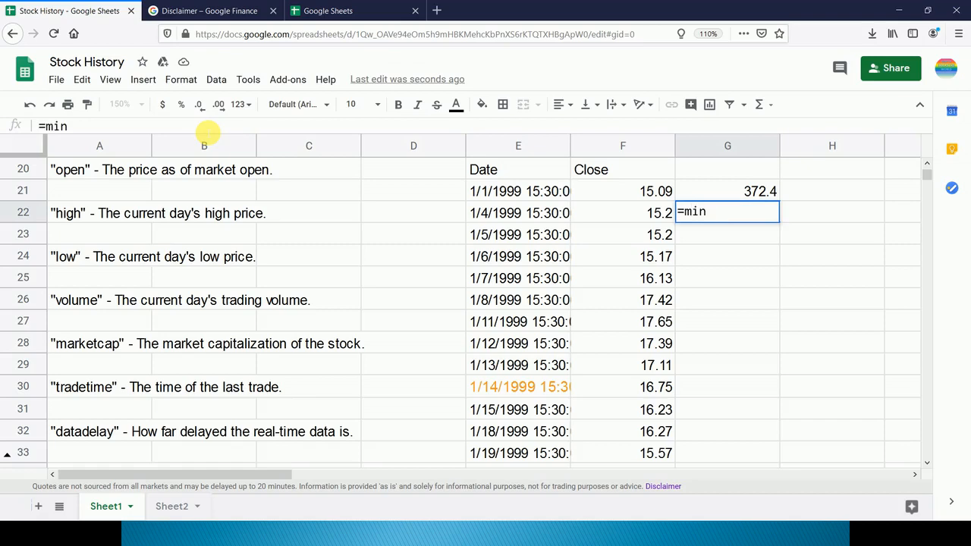
type("(")
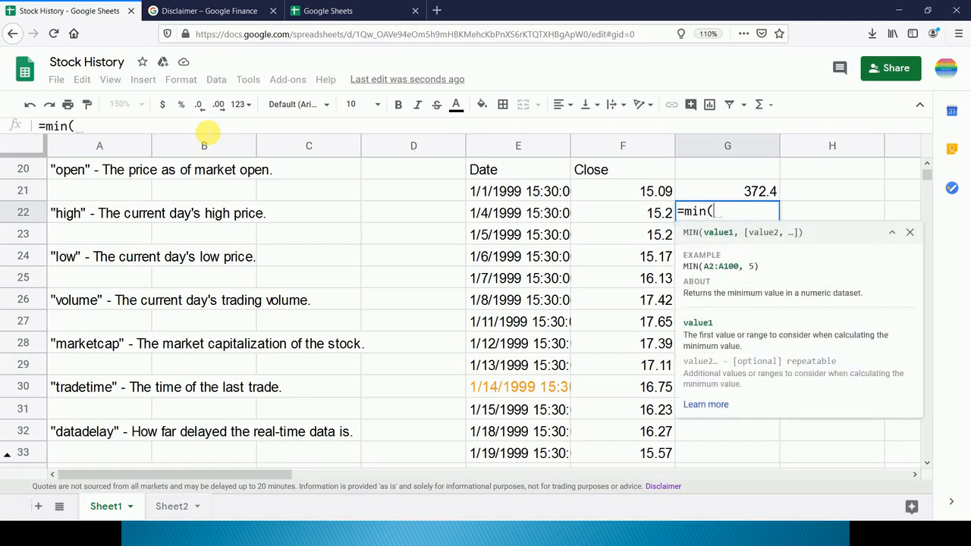
key("Left")
key("Up")
key("ctrl+shift+Down")
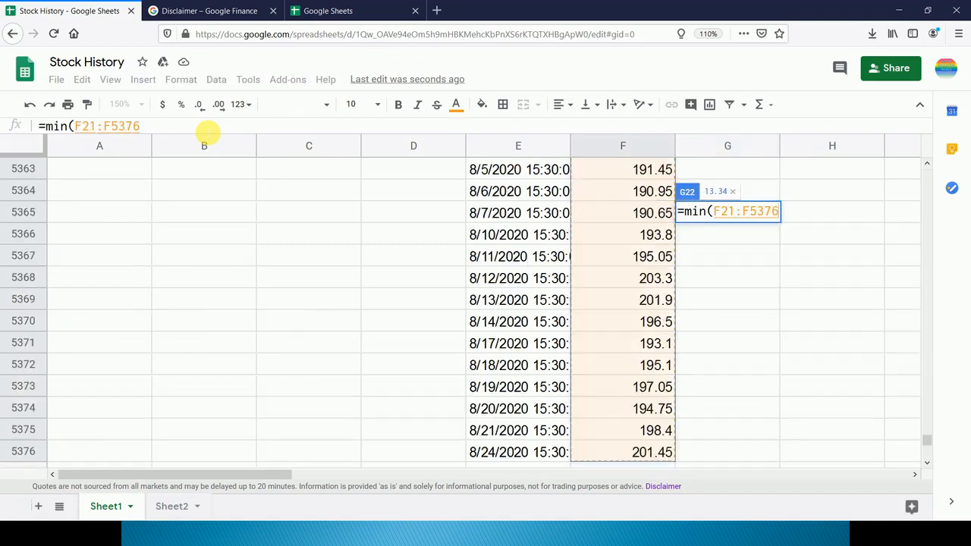
type(")")
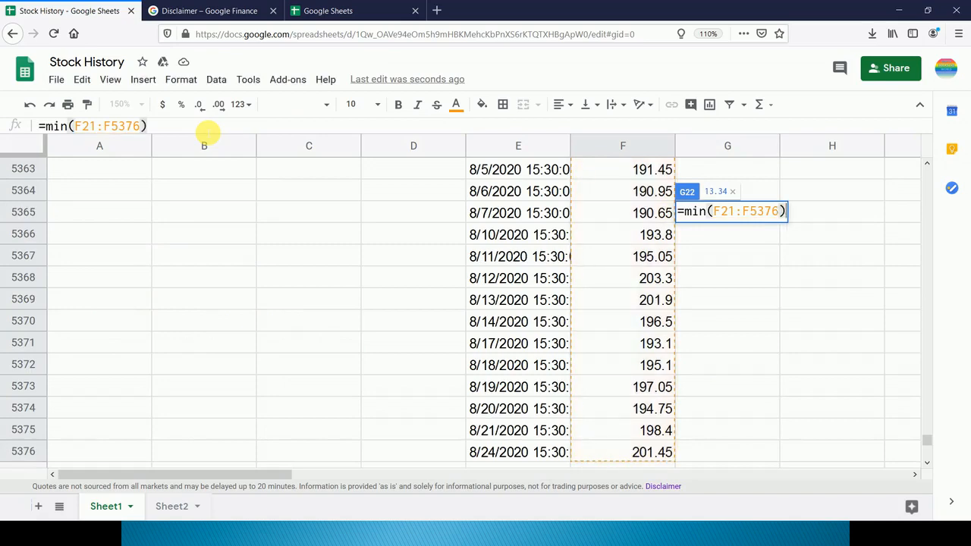
key("Return")
key("Up")
key("Up")
key("Up")
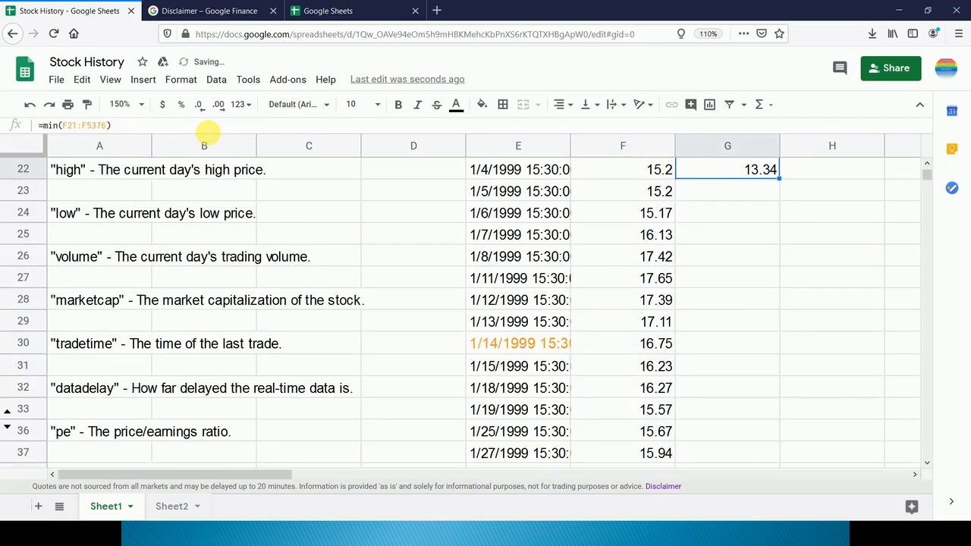
key("Down")
key("Down")
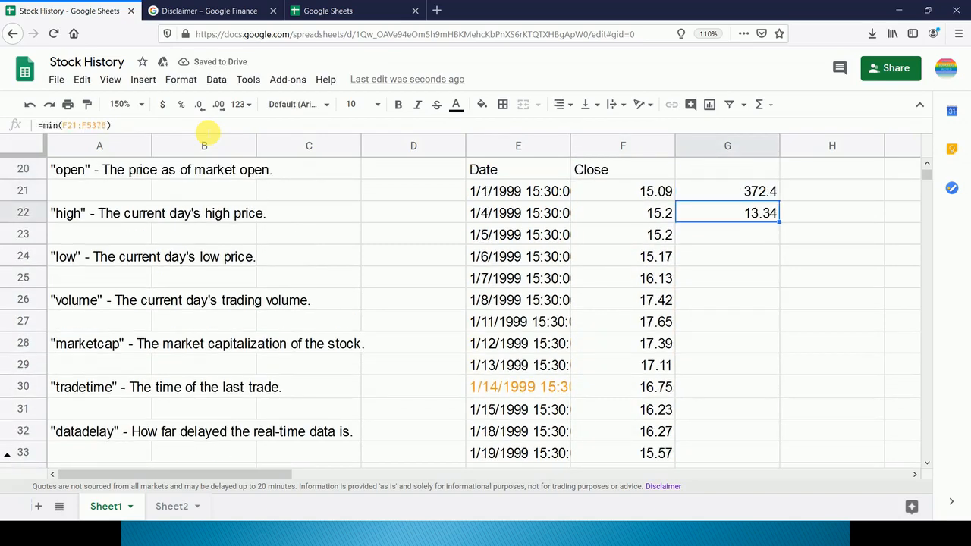
key("Up")
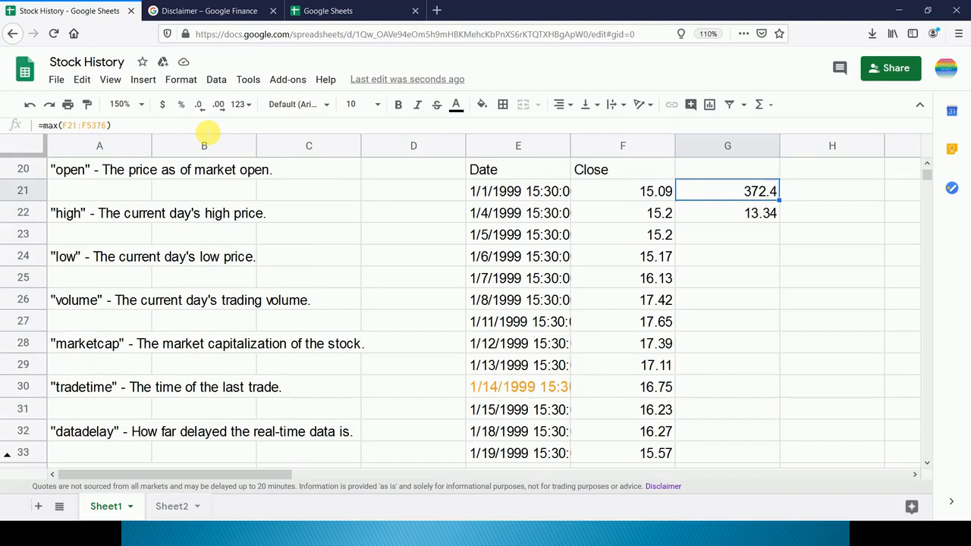